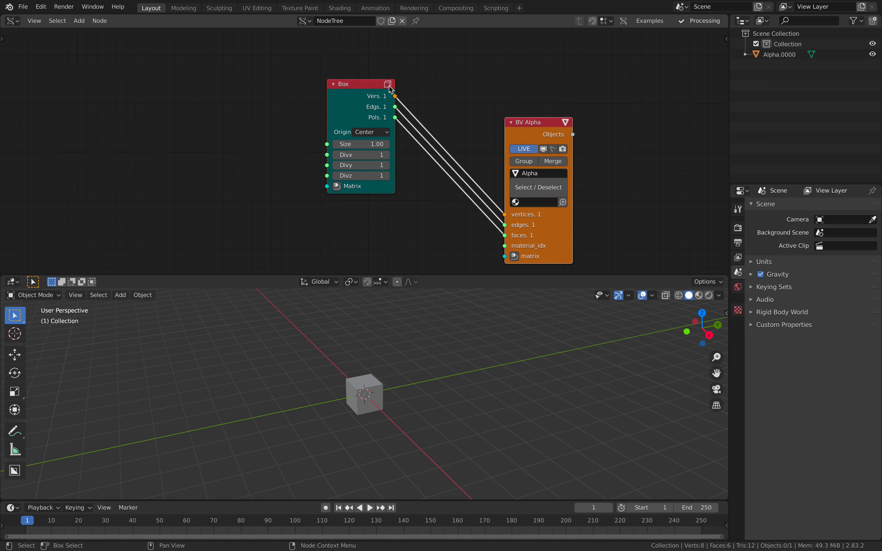
# Move the BV Alpha node closer to the Box, add a Matrix In node to its matrix input and place it below the Box
pyautogui.moveTo(536, 123); pyautogui.dragTo(496, 84)
pyautogui.moveTo(454, 118); pyautogui.dragTo(453, 74, button='middle')
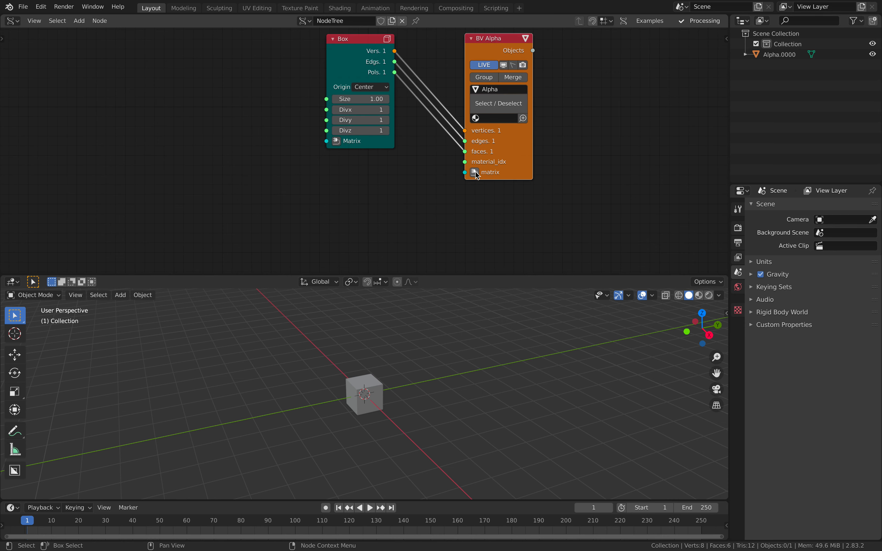
pyautogui.click(474, 172)
pyautogui.moveTo(348, 109); pyautogui.dragTo(437, 190)
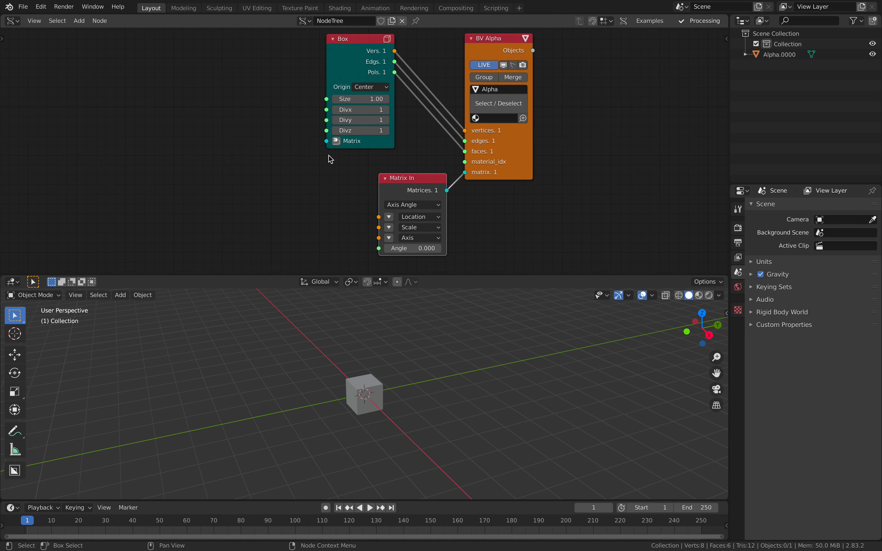
# Add a Vector P Field node in the empty space beside the Box node
pyautogui.moveTo(247, 127); pyautogui.dragTo(278, 134, button='middle')
pyautogui.hotkey('alt', 'space')
pyautogui.write('vector p')
pyautogui.press('Down')
pyautogui.press('Down')
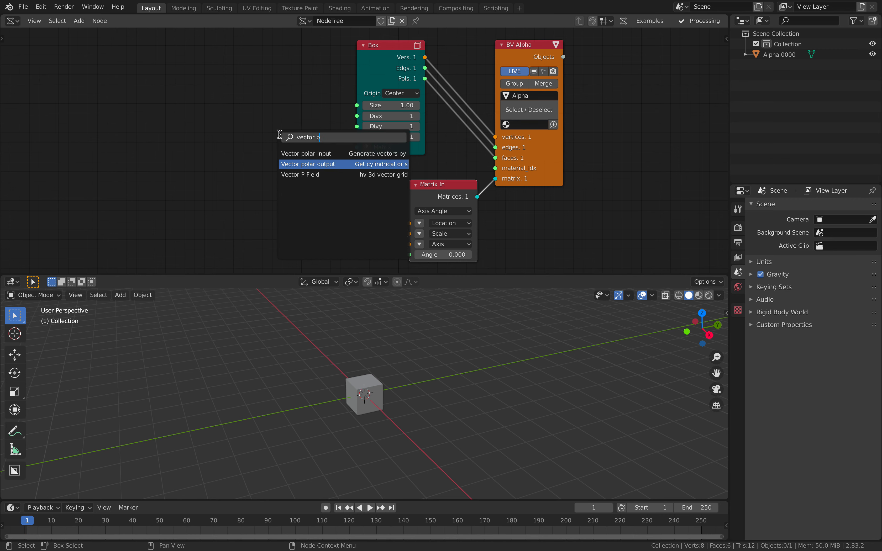
pyautogui.press('Return')
pyautogui.click(205, 153)
# Connect the Vector P Field verts to the Matrix In Location and set N Verts X, Y and Z to 4
pyautogui.moveTo(205, 153); pyautogui.dragTo(199, 131, button='middle')
pyautogui.moveTo(226, 137); pyautogui.dragTo(403, 202)
pyautogui.moveTo(192, 182); pyautogui.dragTo(193, 203)
pyautogui.write('4')
pyautogui.press('Return')
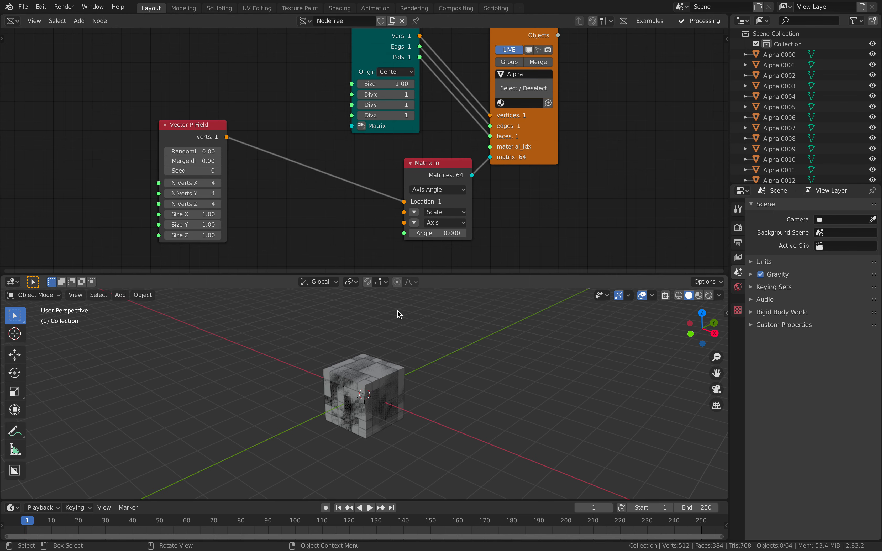
# Set the Vector P Field's Size X, Y and Z to 4.24 and select one cube of the array
pyautogui.moveTo(297, 234); pyautogui.dragTo(279, 226, button='middle')
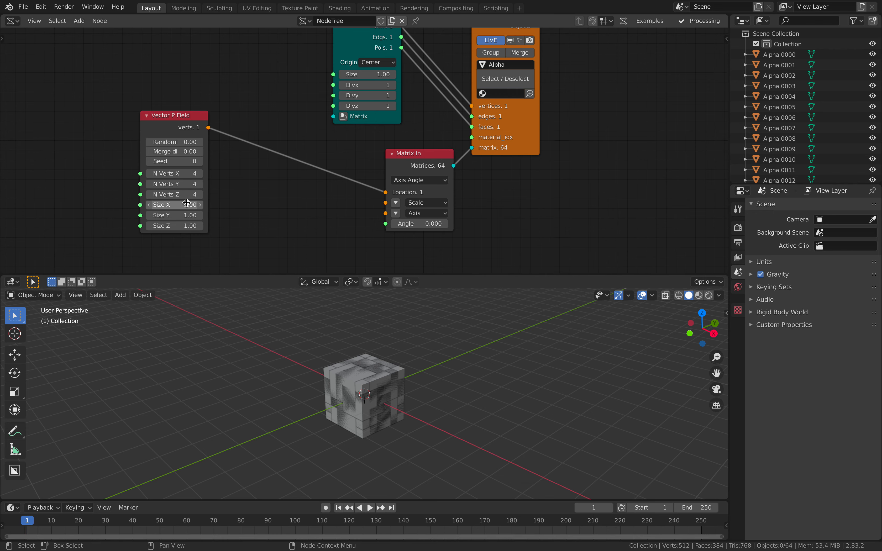
pyautogui.moveTo(185, 204); pyautogui.dragTo(226, 226)
pyautogui.moveTo(288, 313); pyautogui.dragTo(381, 356, button='middle')
pyautogui.scroll(-3, 361, 333)
pyautogui.click(374, 346)
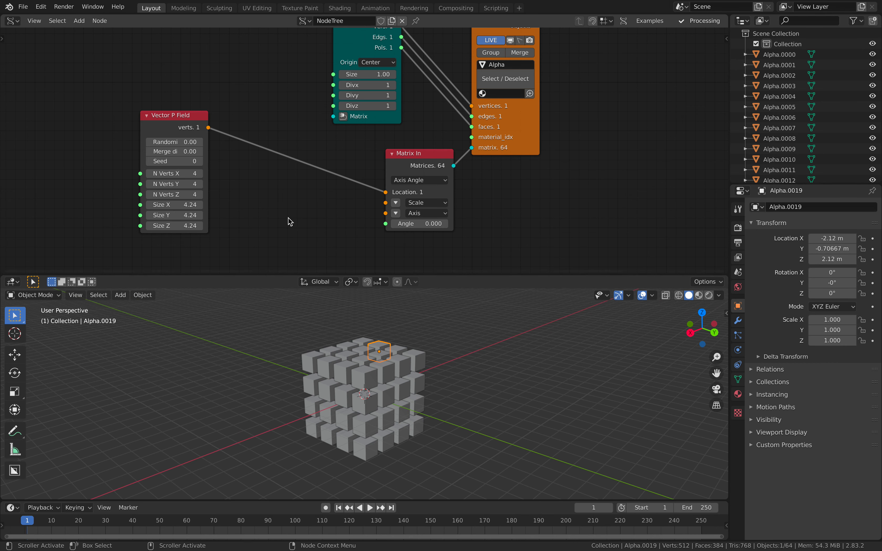
# Add a Noise Displace node between the Vector P Field and Matrix In nodes
pyautogui.hotkey('alt', 'space')
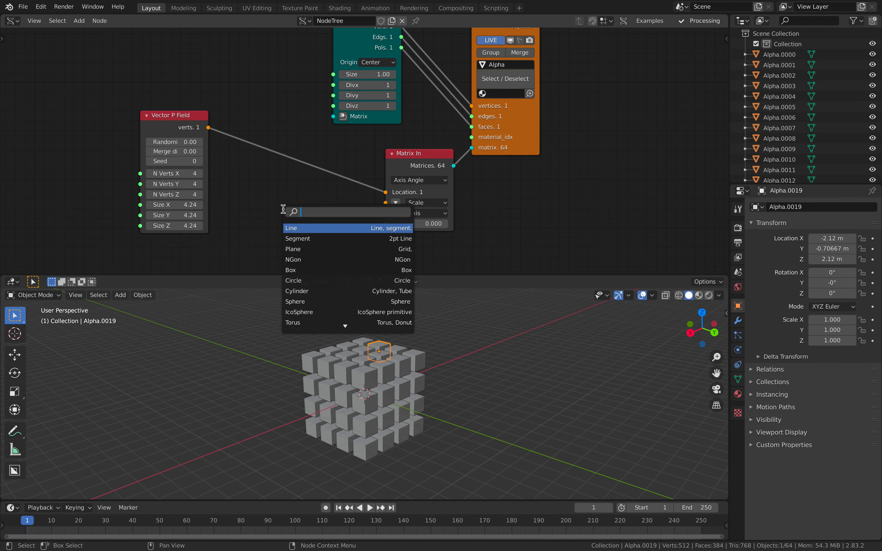
pyautogui.write('noise')
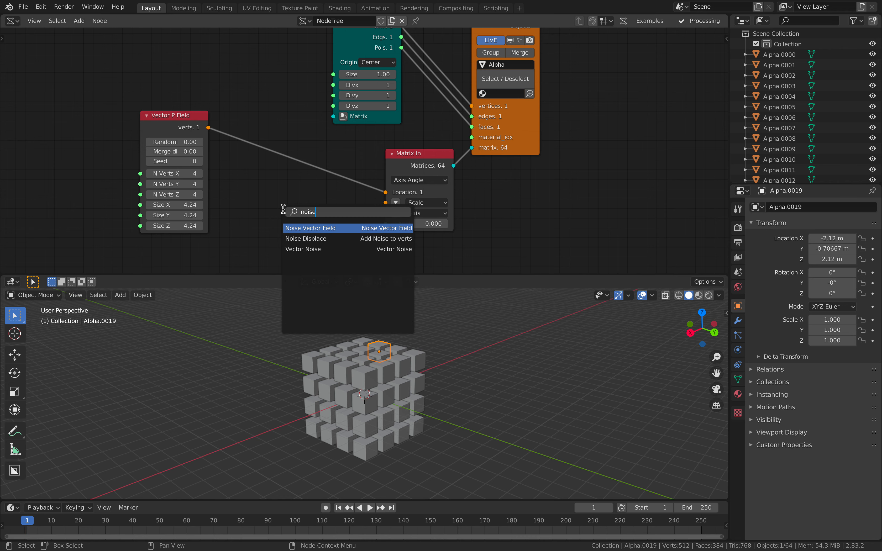
pyautogui.press('Down')
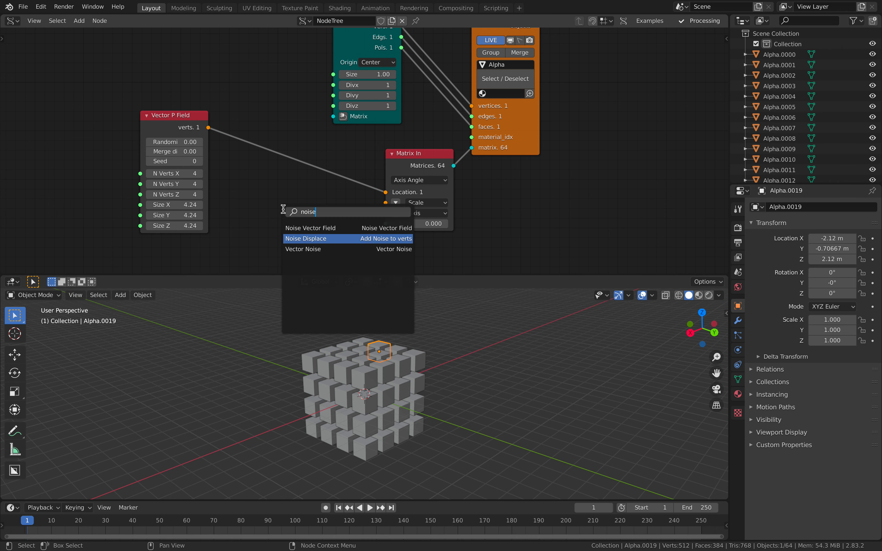
pyautogui.press('Return')
pyautogui.click(269, 201)
pyautogui.moveTo(273, 206); pyautogui.dragTo(293, 175, button='middle')
pyautogui.scroll(-1, 288, 169)
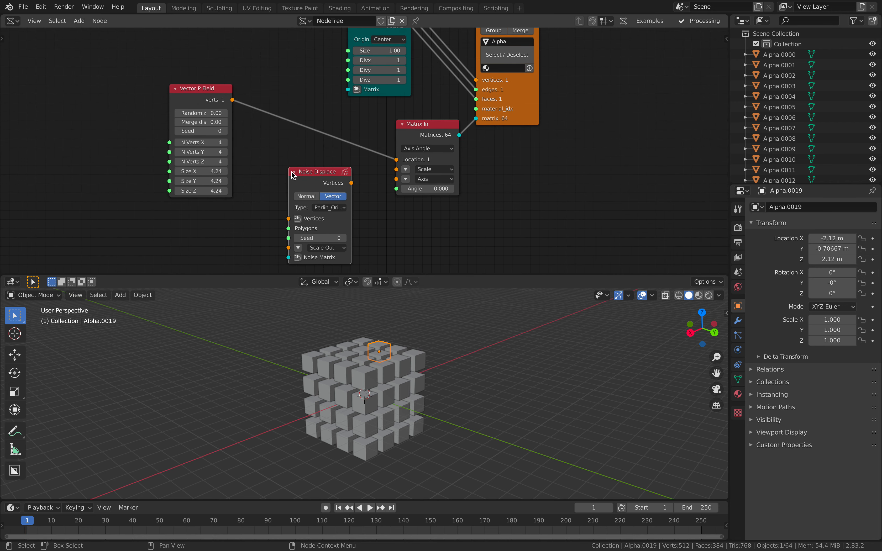
# Add a Vector Noise node below the Matrix In node
pyautogui.moveTo(312, 171); pyautogui.dragTo(282, 154, button='middle')
pyautogui.hotkey('shift', 'a')
pyautogui.write('vec')
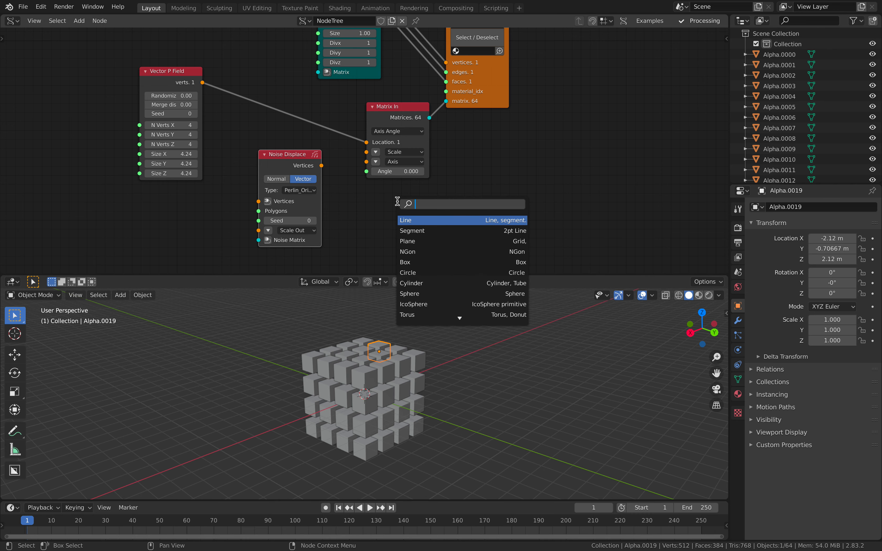
pyautogui.write('tor n')
pyautogui.press('Return')
pyautogui.click(398, 204)
# Route the Vector P Field verts through Noise Displace's Vertices input and its output into the Matrix In Location
pyautogui.moveTo(187, 82); pyautogui.dragTo(193, 95)
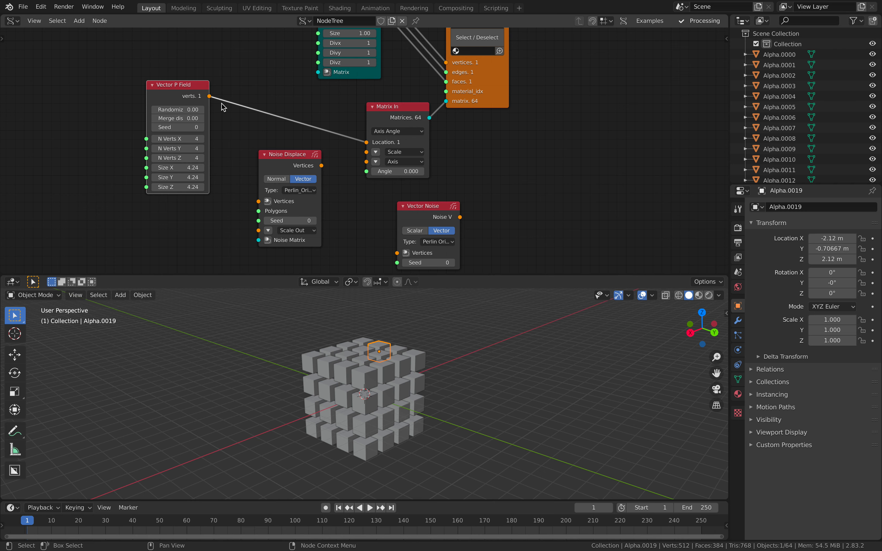
pyautogui.moveTo(213, 98); pyautogui.dragTo(223, 117)
pyautogui.moveTo(258, 196); pyautogui.dragTo(260, 200)
pyautogui.moveTo(292, 163); pyautogui.dragTo(366, 144)
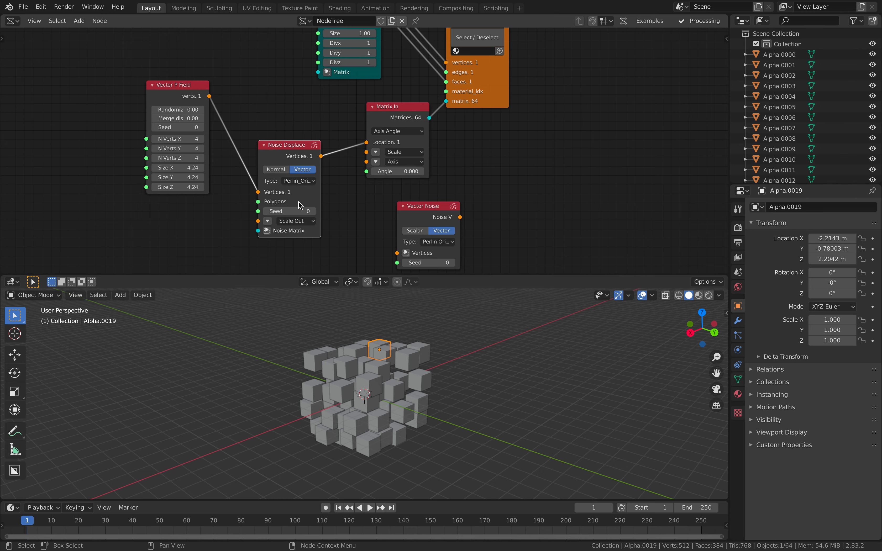
# Add a Matrix In node to Noise Displace's Noise Matrix input and set its Location X to 6.240
pyautogui.click(266, 231)
pyautogui.moveTo(129, 218); pyautogui.dragTo(136, 187, button='middle')
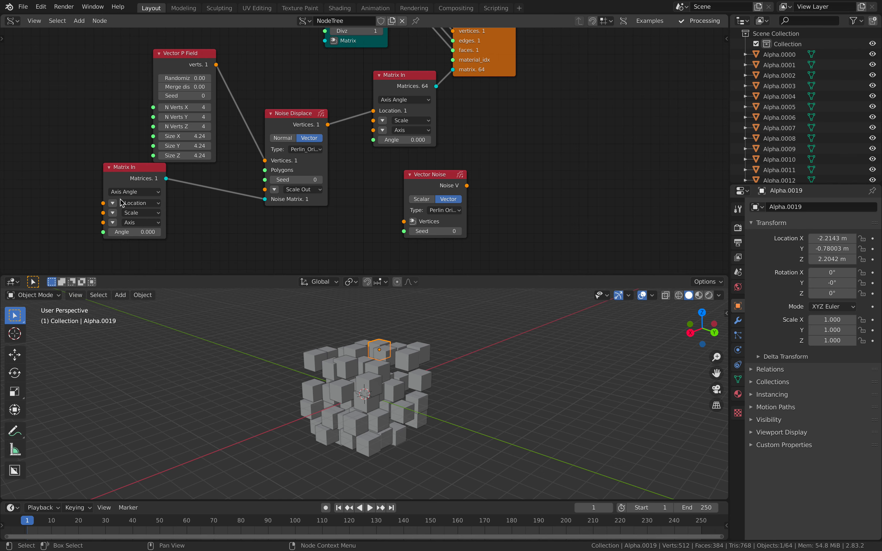
pyautogui.click(113, 203)
pyautogui.moveTo(147, 203); pyautogui.dragTo(194, 203)
pyautogui.scroll(-3, 312, 164)
pyautogui.moveTo(312, 164); pyautogui.dragTo(336, 181, button='middle')
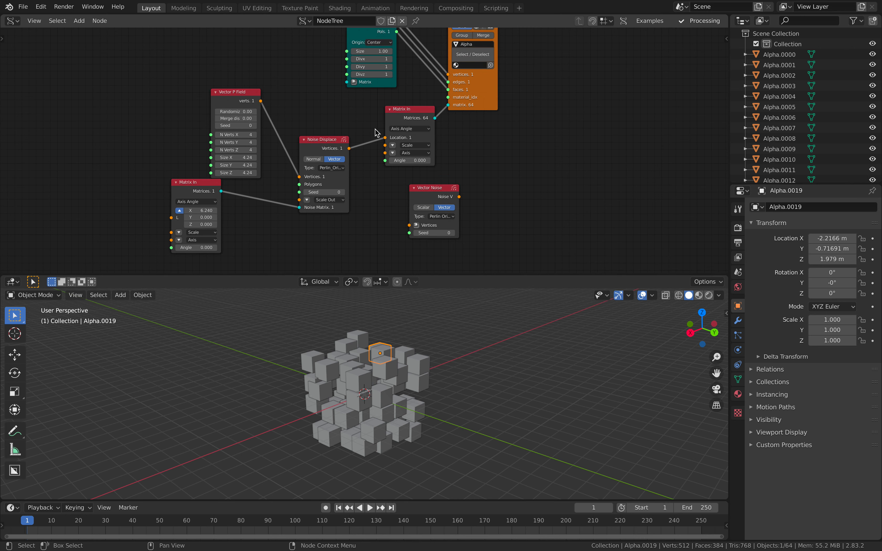
# Rearrange the BV Alpha, Box and Matrix In nodes into a tidier layout
pyautogui.moveTo(387, 37); pyautogui.dragTo(384, 55, button='middle')
pyautogui.moveTo(472, 122); pyautogui.dragTo(477, 120)
pyautogui.moveTo(364, 42); pyautogui.dragTo(372, 48)
pyautogui.moveTo(411, 84); pyautogui.dragTo(409, 98, button='middle')
pyautogui.moveTo(407, 140); pyautogui.dragTo(402, 142)
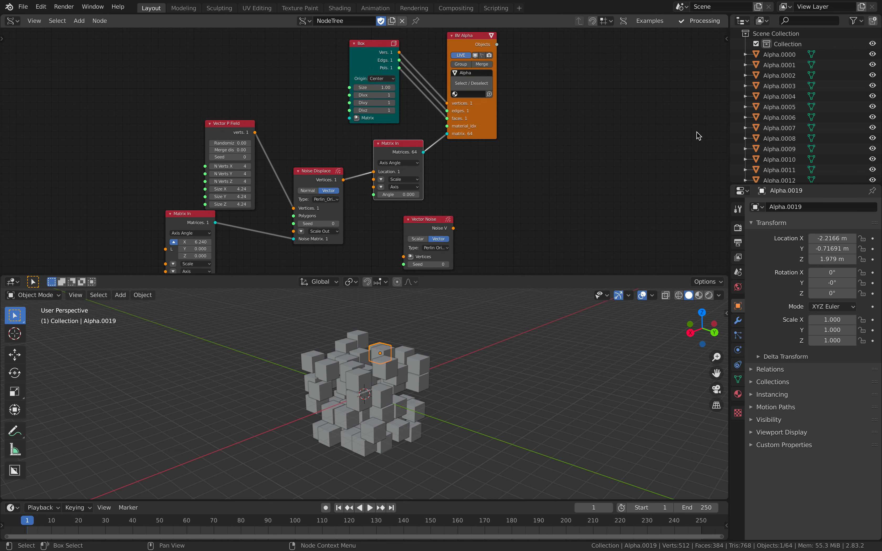
pyautogui.scroll(-3, 822, 132)
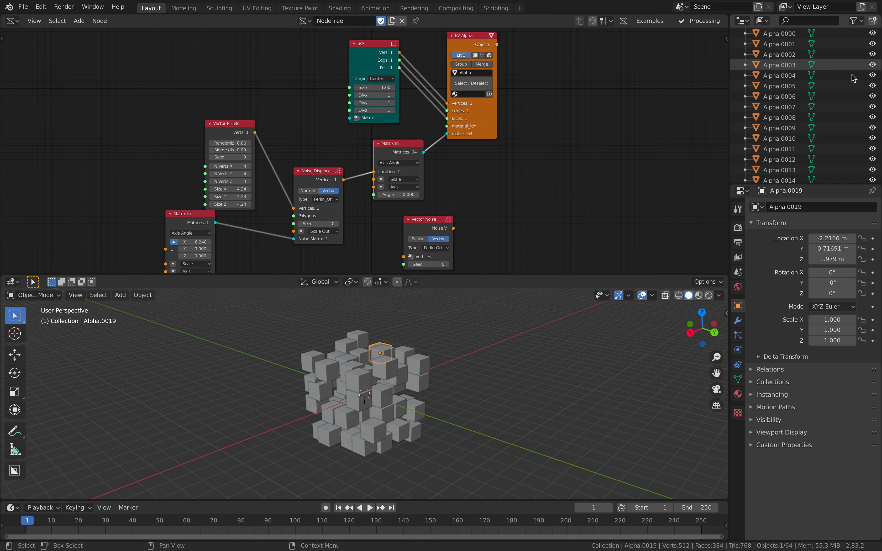
pyautogui.scroll(1, 828, 139)
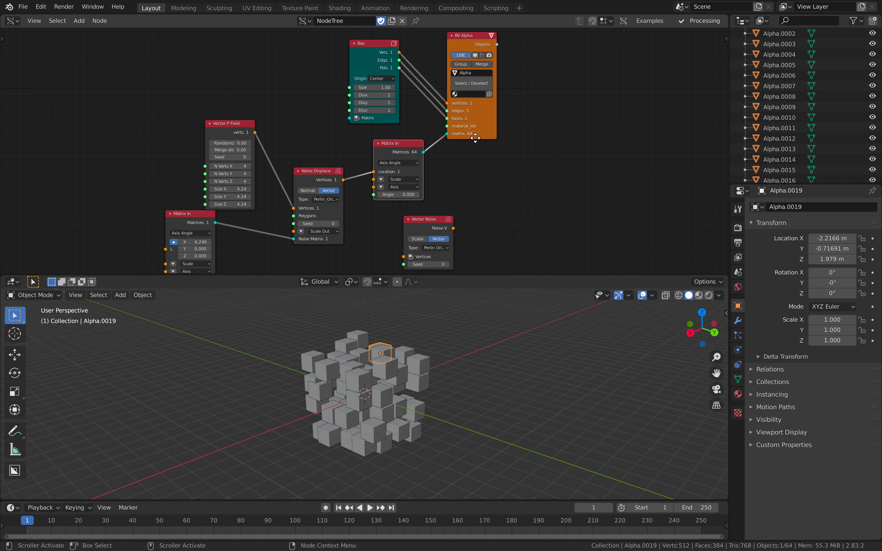
pyautogui.moveTo(375, 77); pyautogui.dragTo(384, 90, button='middle')
pyautogui.moveTo(378, 70); pyautogui.dragTo(393, 72)
pyautogui.scroll(2, 395, 72)
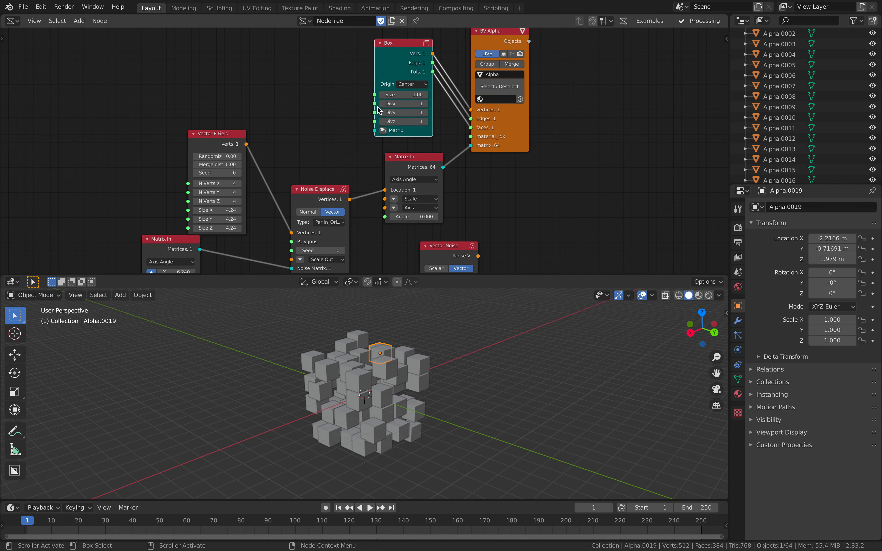
# Enlarge the node editor area by lowering its border with the 3D viewport
pyautogui.scroll(-1, 378, 103)
pyautogui.moveTo(291, 222); pyautogui.dragTo(295, 205, button='middle')
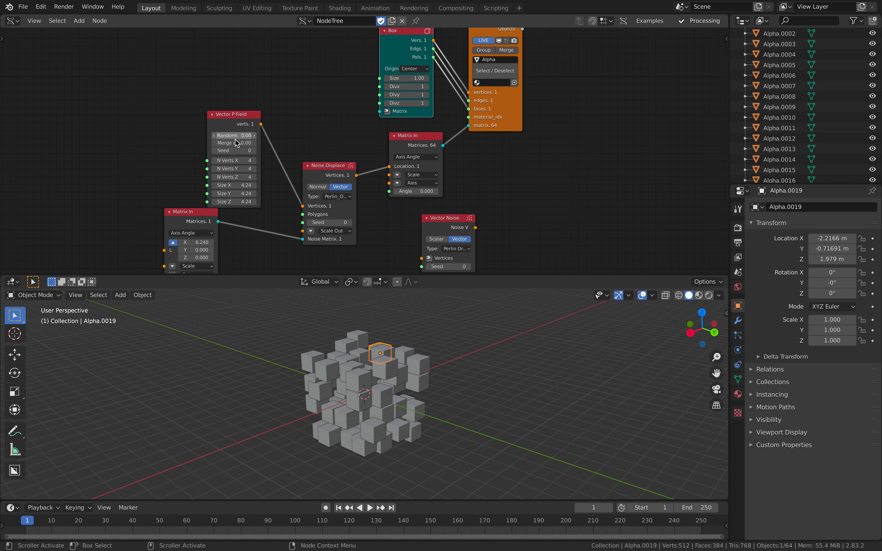
pyautogui.moveTo(250, 160); pyautogui.dragTo(187, 153, button='middle')
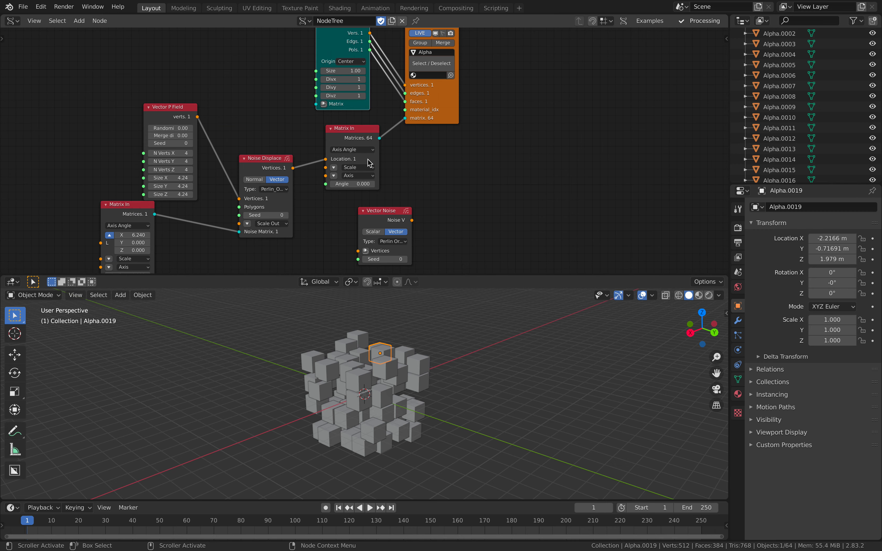
pyautogui.moveTo(491, 274); pyautogui.dragTo(491, 296)
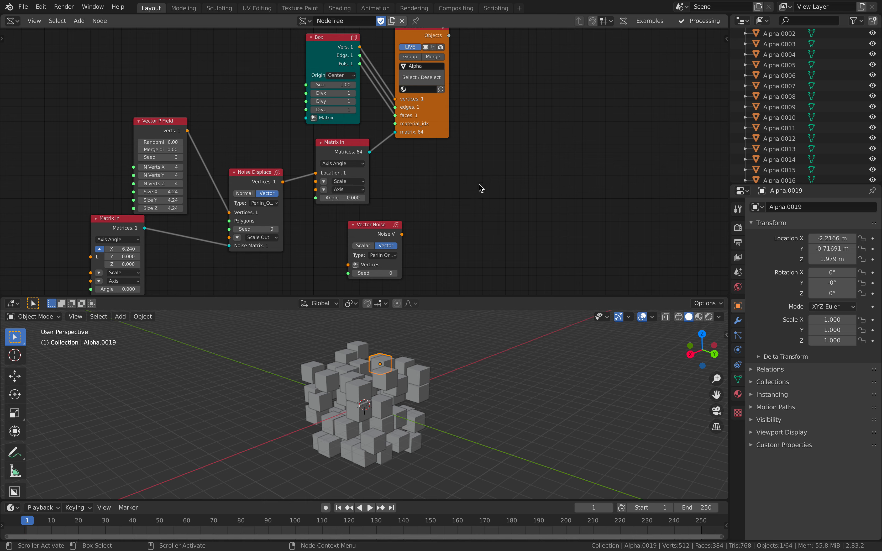
# Add a Mix Inputs node in the empty space beyond the BV Alpha and Matrix In nodes
pyautogui.hotkey('shift', 'a')
pyautogui.click(484, 178)
pyautogui.write('mix')
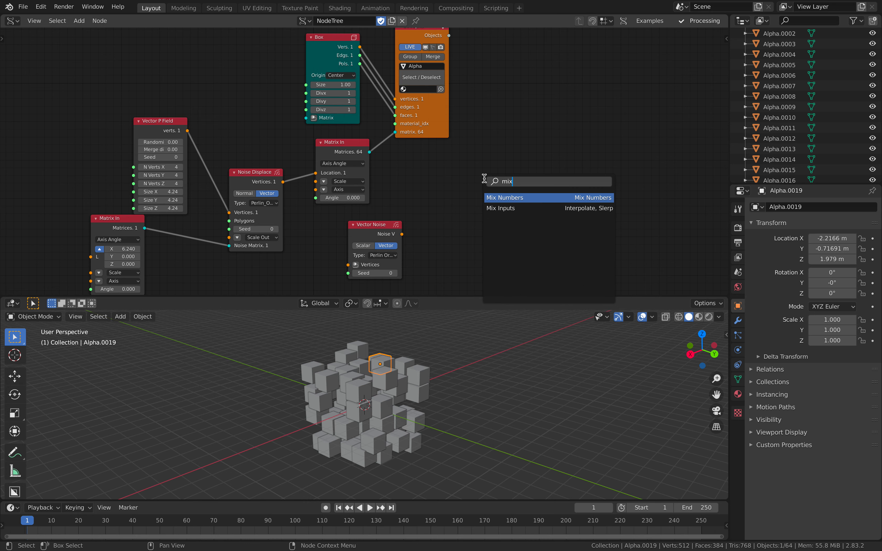
pyautogui.press('Down')
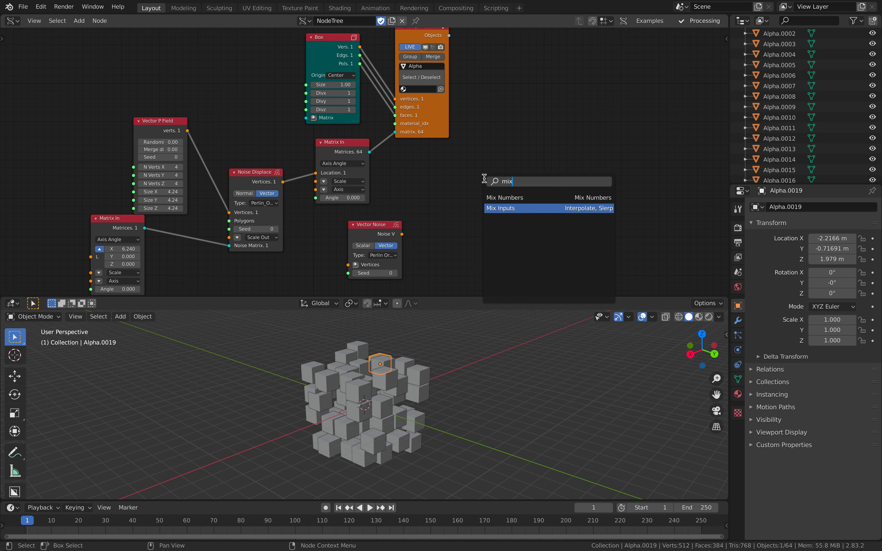
pyautogui.press('Return')
pyautogui.click(493, 180)
# Set the mix node's data type to Matrix
pyautogui.moveTo(499, 175); pyautogui.dragTo(425, 173, button='middle')
pyautogui.scroll(3, 442, 168)
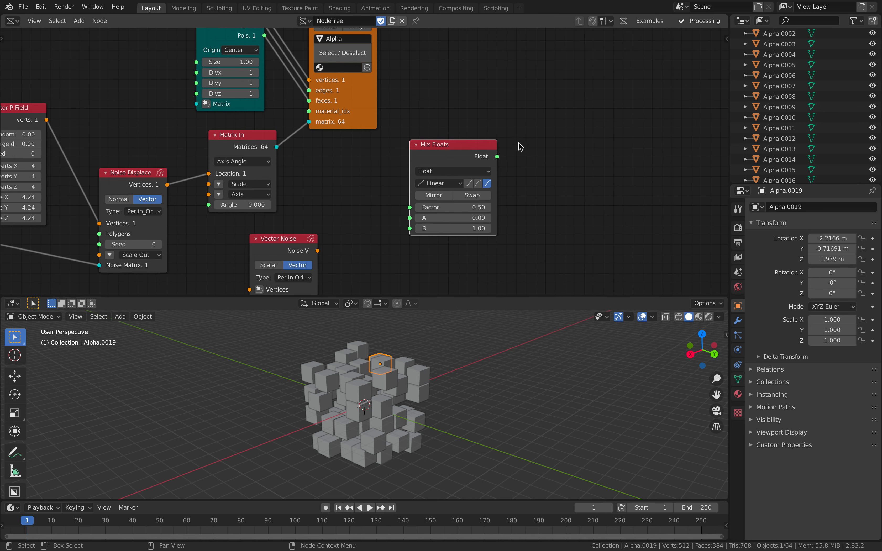
pyautogui.moveTo(512, 157); pyautogui.dragTo(507, 186, button='middle')
pyautogui.click(489, 180)
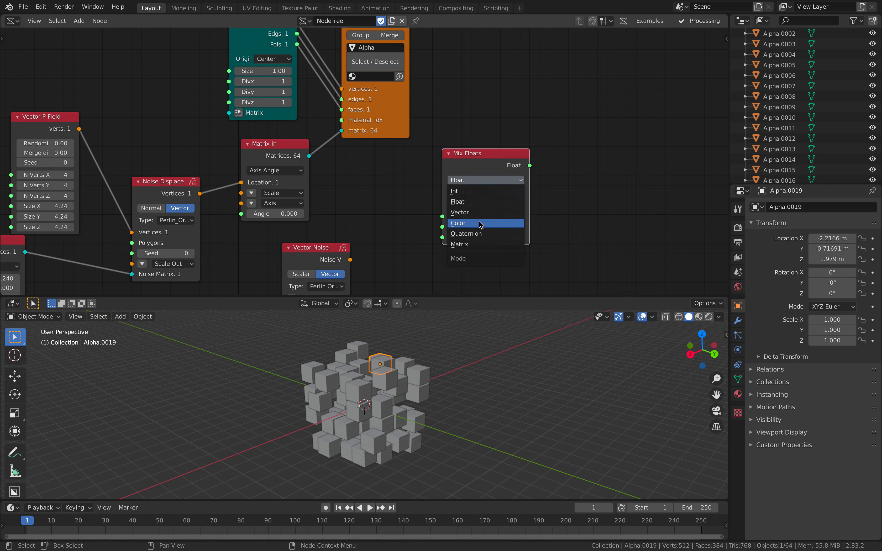
pyautogui.click(486, 246)
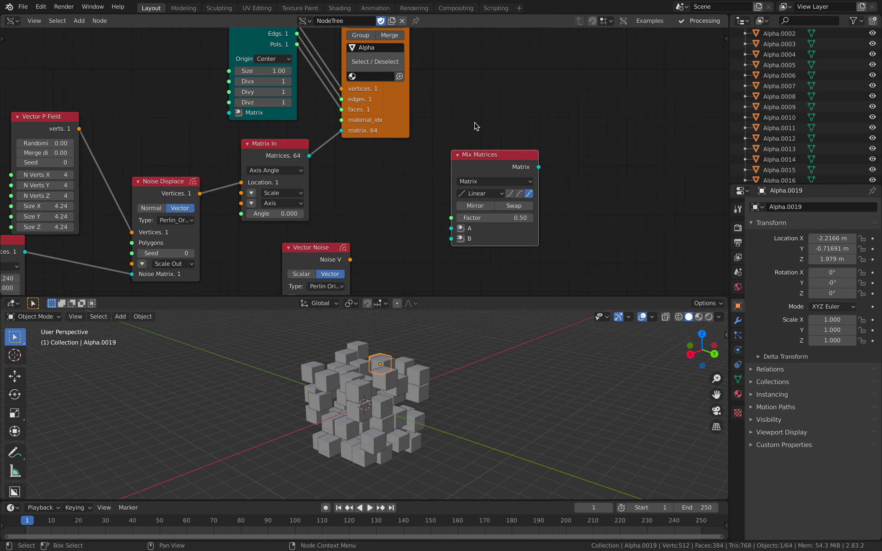
# Move the BV Alpha and Box nodes over to make room around the Mix Matrices node
pyautogui.scroll(-1, 526, 214)
pyautogui.moveTo(526, 215); pyautogui.dragTo(494, 180, button='middle')
pyautogui.scroll(-1, 560, 154)
pyautogui.moveTo(498, 127); pyautogui.dragTo(527, 139, button='middle')
pyautogui.moveTo(403, 119); pyautogui.dragTo(603, 100)
pyautogui.moveTo(446, 90); pyautogui.dragTo(450, 101, button='middle')
pyautogui.moveTo(304, 65); pyautogui.dragTo(397, 58)
pyautogui.moveTo(566, 126); pyautogui.dragTo(532, 163, button='middle')
pyautogui.scroll(1, 553, 158)
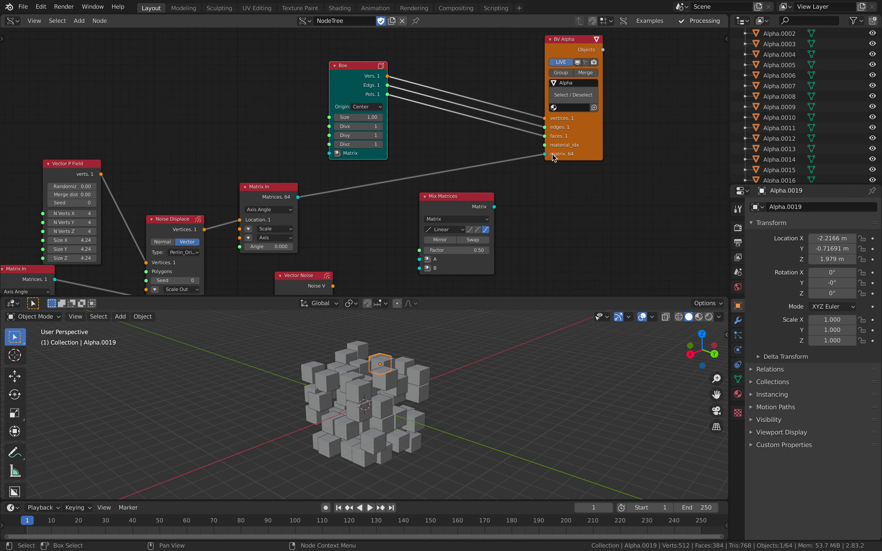
# Feed BV Alpha's matrix input from Mix Matrices instead of Matrix In, and place Mix Matrices below the Box beside BV Alpha
pyautogui.moveTo(545, 155); pyautogui.dragTo(603, 129)
pyautogui.moveTo(425, 87); pyautogui.dragTo(424, 116, button='middle')
pyautogui.moveTo(355, 96); pyautogui.dragTo(491, 70)
pyautogui.moveTo(462, 198); pyautogui.dragTo(509, 181)
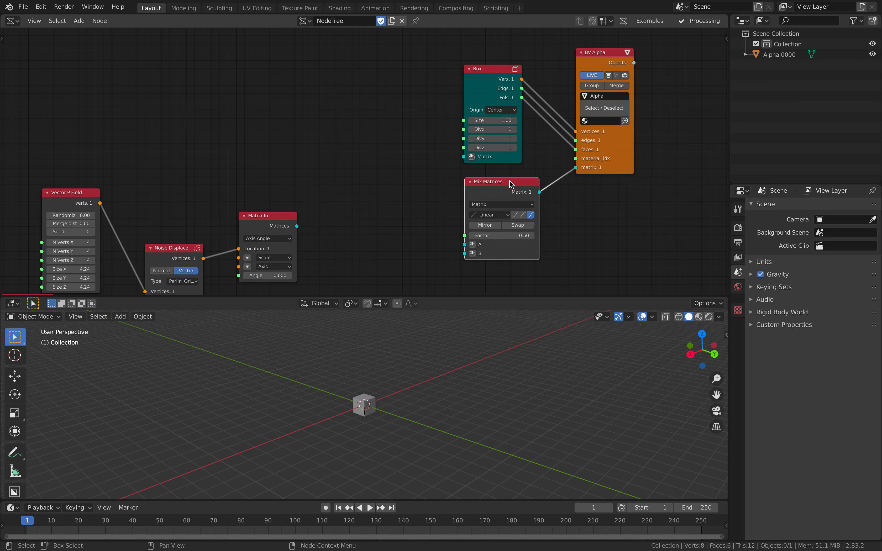
pyautogui.moveTo(495, 191); pyautogui.dragTo(515, 188)
pyautogui.moveTo(404, 152); pyautogui.dragTo(407, 140, button='middle')
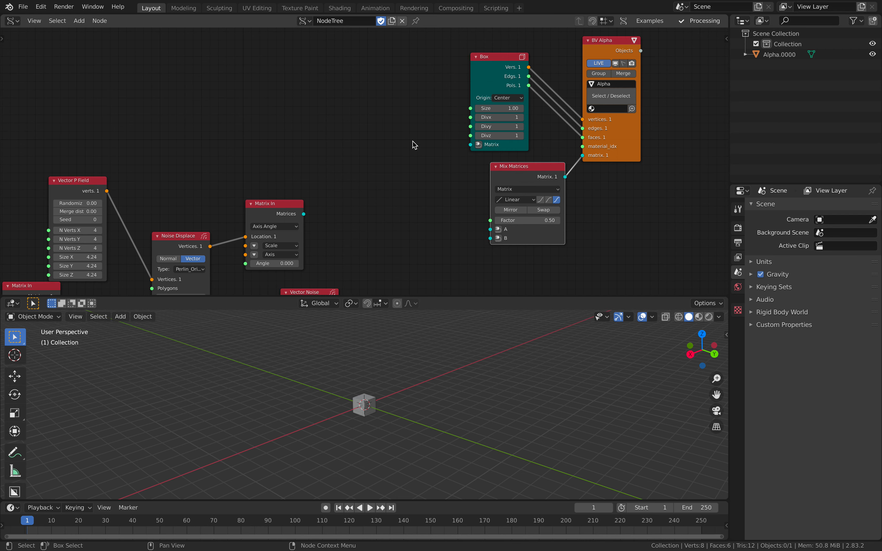
# Add Matrix In nodes to the A and B inputs of Mix Matrices and arrange them one above the other
pyautogui.click(497, 229)
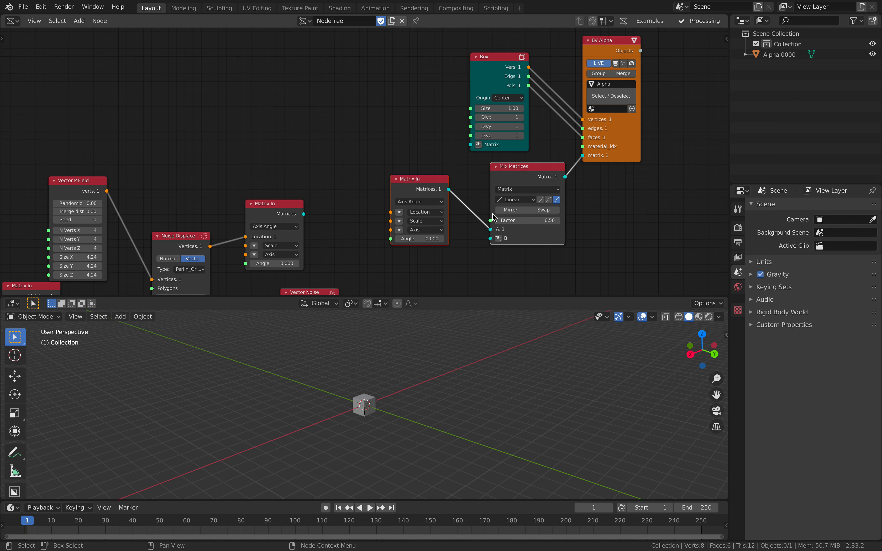
pyautogui.click(497, 238)
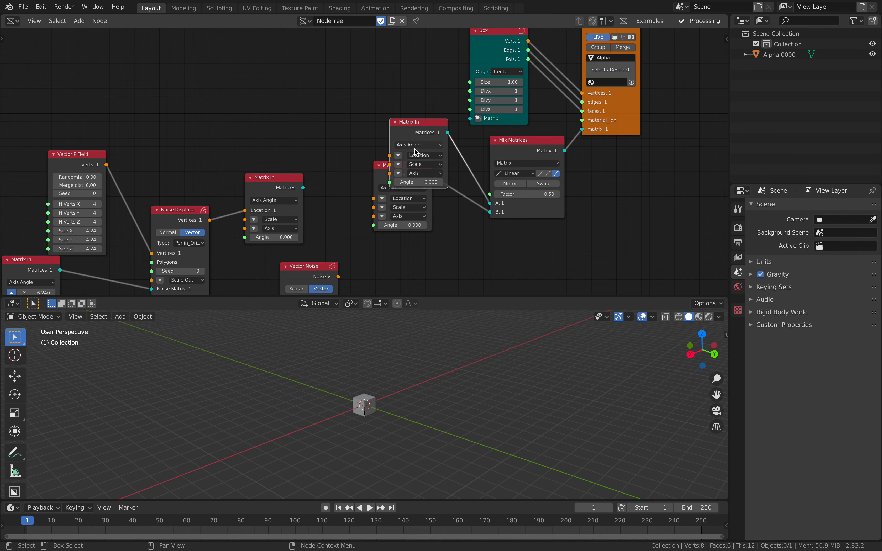
pyautogui.moveTo(381, 179); pyautogui.dragTo(406, 226)
pyautogui.moveTo(400, 194); pyautogui.dragTo(410, 198, button='middle')
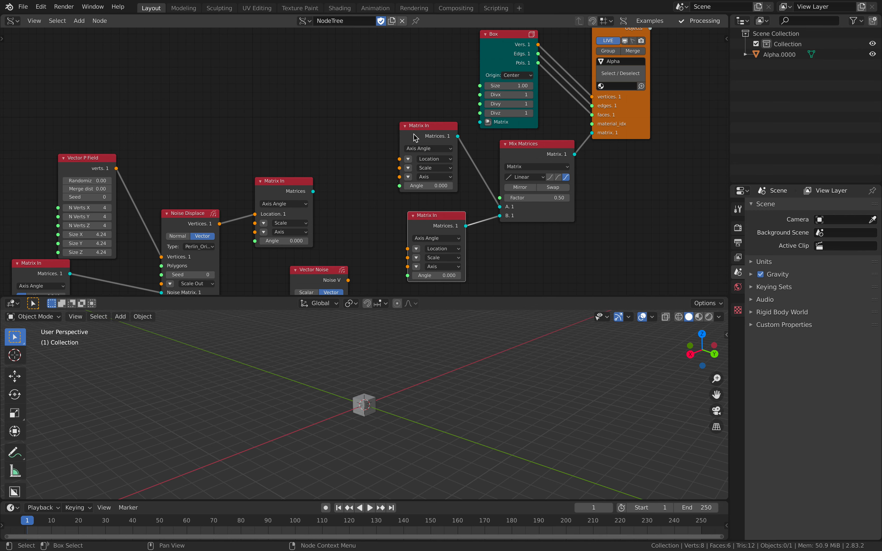
pyautogui.moveTo(413, 134); pyautogui.dragTo(432, 150)
# Move the Box, BV Alpha, Mix Matrices and its two Matrix In nodes as a group away from the noise nodes
pyautogui.moveTo(499, 55); pyautogui.dragTo(498, 52)
pyautogui.scroll(-2, 489, 110)
pyautogui.moveTo(384, 67); pyautogui.dragTo(613, 207)
pyautogui.moveTo(557, 199); pyautogui.dragTo(529, 218, button='middle')
pyautogui.moveTo(511, 218); pyautogui.dragTo(553, 97)
pyautogui.moveTo(524, 149); pyautogui.dragTo(517, 238, button='middle')
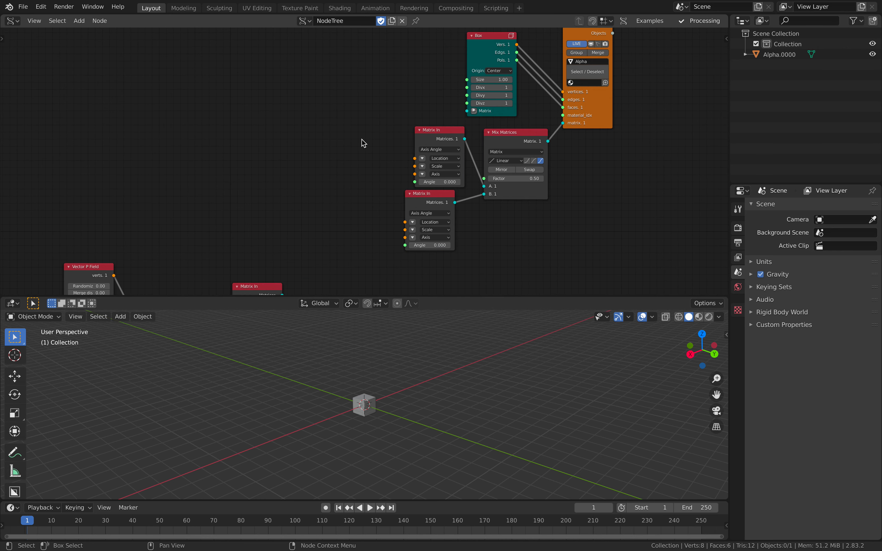
# Add a second Vector P Field node and connect its verts output to the Location of the Matrix In feeding input A
pyautogui.scroll(-2, 321, 188)
pyautogui.moveTo(267, 214); pyautogui.dragTo(315, 134, button='middle')
pyautogui.scroll(1, 295, 162)
pyautogui.moveTo(318, 94); pyautogui.dragTo(313, 141, button='middle')
pyautogui.hotkey('alt', 'space')
pyautogui.write('vec')
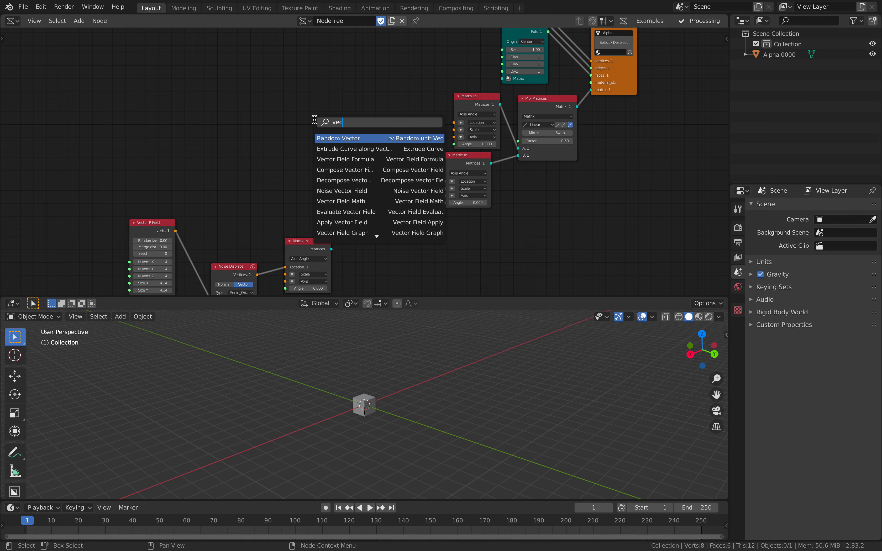
pyautogui.write('tor p')
pyautogui.press('Down')
pyautogui.press('Down')
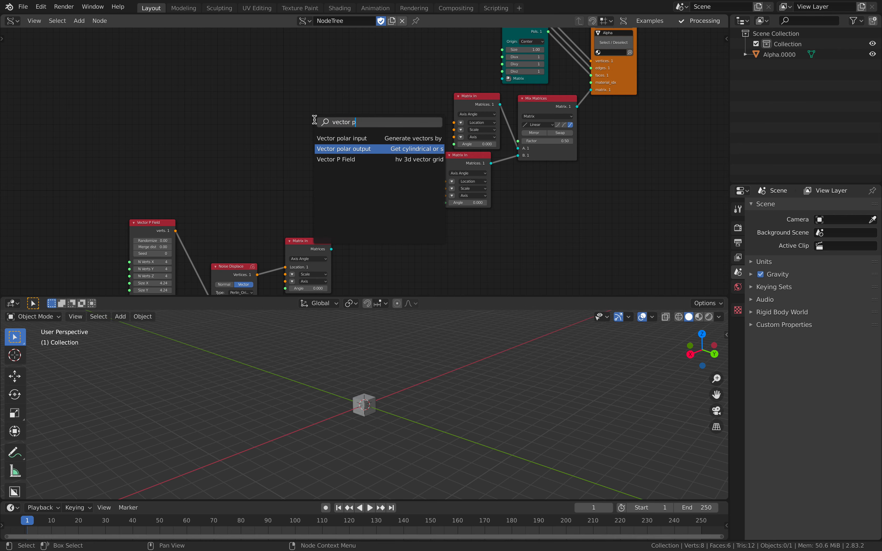
pyautogui.press('Return')
pyautogui.click(313, 66)
pyautogui.scroll(1, 314, 77)
pyautogui.moveTo(356, 76); pyautogui.dragTo(470, 116)
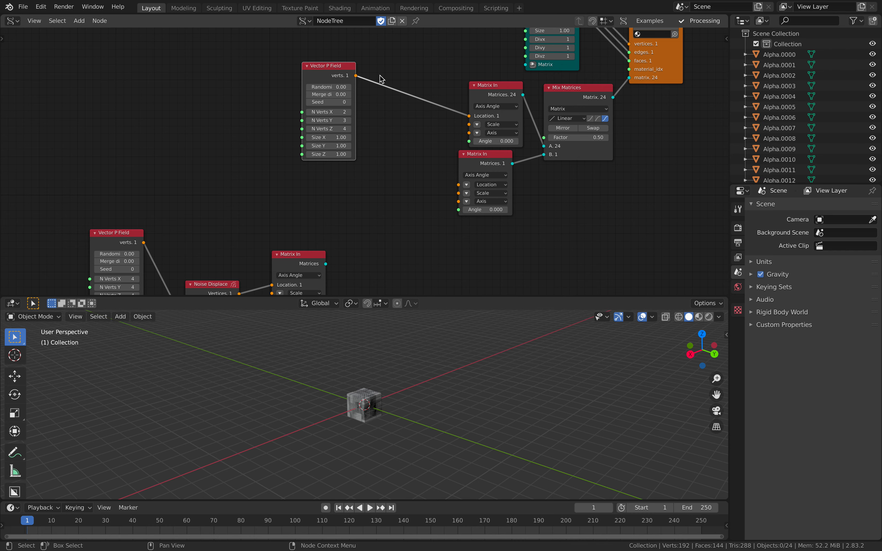
# Set the new Vector P Field to 4 vertices on X, Y and Z and its three sizes to 10.42
pyautogui.moveTo(342, 111); pyautogui.dragTo(342, 128)
pyautogui.write('4')
pyautogui.press('Return')
pyautogui.keyDown('shift'); pyautogui.scroll(-1, 388, 170); pyautogui.keyUp('shift')
pyautogui.moveTo(334, 132); pyautogui.dragTo(370, 145)
pyautogui.moveTo(449, 398); pyautogui.dragTo(423, 402, button='middle')
# Add a Random Vector node with Count 64 and feed it into the Location of the Matrix In for input B
pyautogui.moveTo(389, 193); pyautogui.dragTo(397, 179, button='middle')
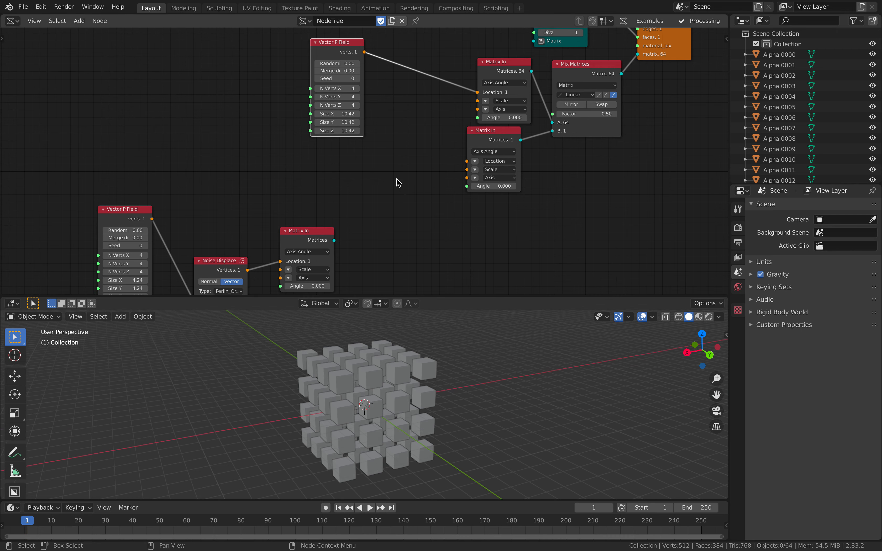
pyautogui.hotkey('alt', 'space')
pyautogui.write('random')
pyautogui.press('Return')
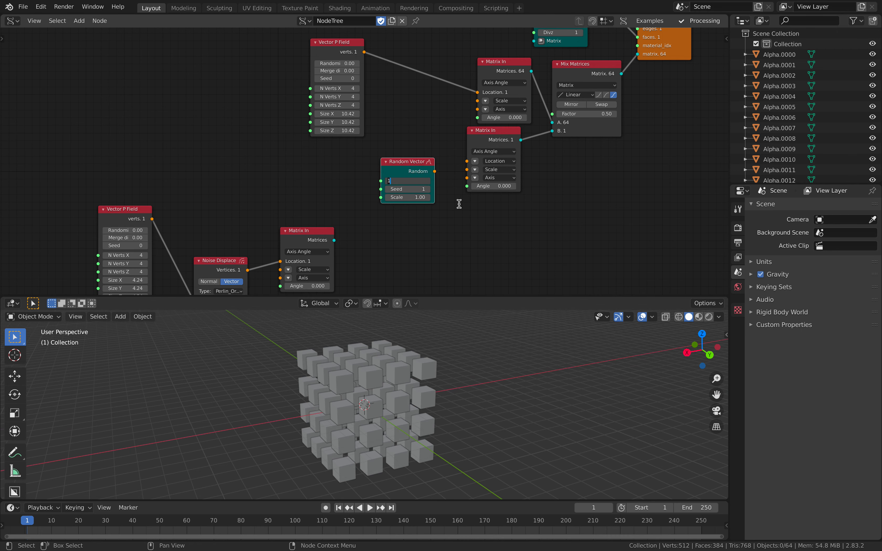
pyautogui.moveTo(392, 175); pyautogui.dragTo(466, 164)
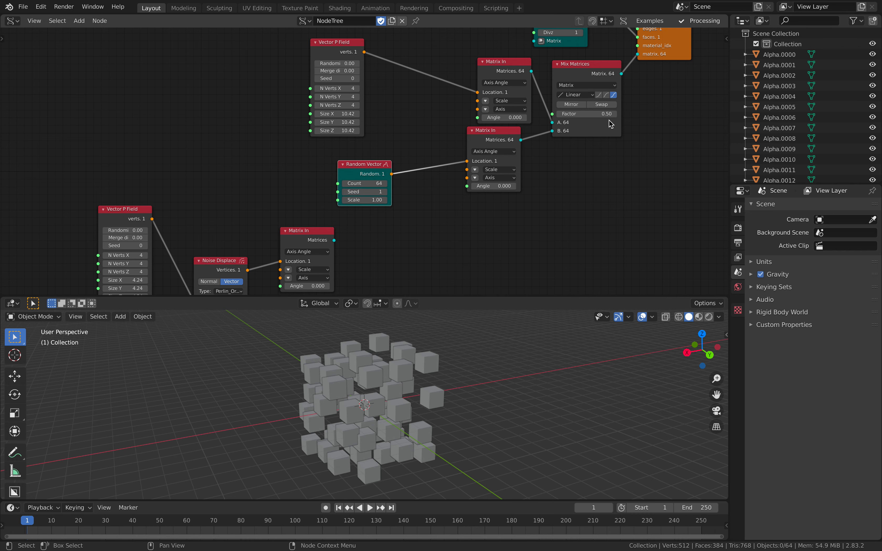
# Sweep the Mix Matrices Factor between 0.00 and 1.00 to compare both cube layouts, finishing at 1.00
pyautogui.moveTo(604, 113); pyautogui.dragTo(637, 114)
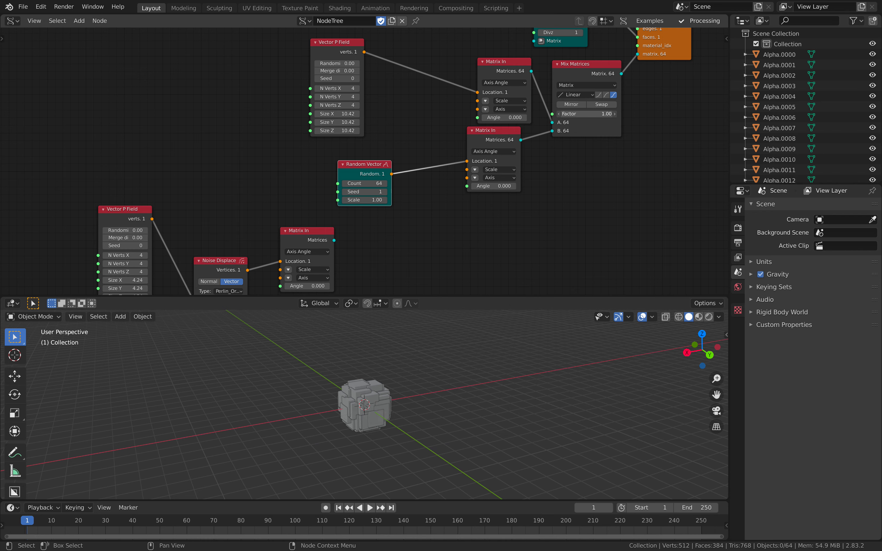
pyautogui.moveTo(546, 381); pyautogui.dragTo(541, 356, button='middle')
pyautogui.moveTo(591, 114); pyautogui.dragTo(528, 113)
pyautogui.moveTo(534, 342); pyautogui.dragTo(529, 373, button='middle')
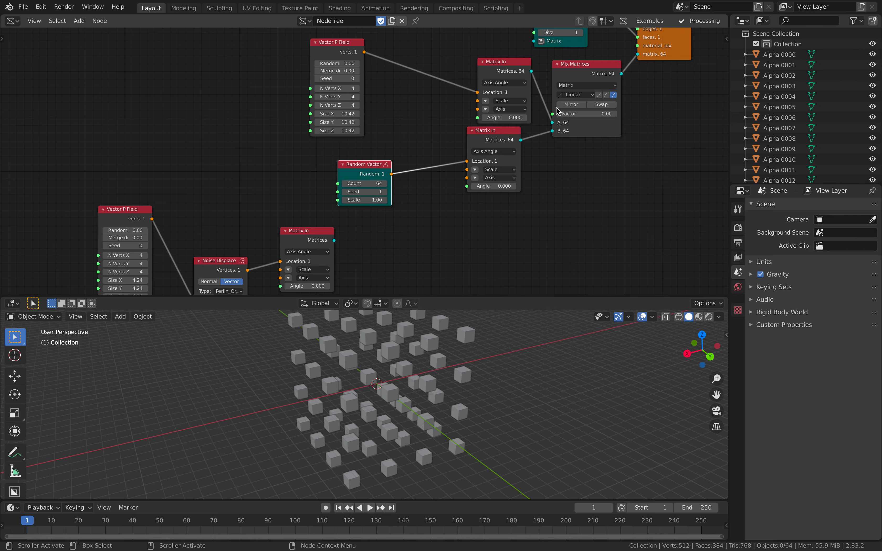
pyautogui.moveTo(582, 114); pyautogui.dragTo(615, 114)
# Set the Random Vector node's Seed to 61 and its Scale to 4.96
pyautogui.scroll(1, 365, 159)
pyautogui.moveTo(364, 206); pyautogui.dragTo(392, 197)
pyautogui.moveTo(481, 328); pyautogui.dragTo(401, 314, button='middle')
# Insert a Randomize node between Random Vector and Matrix In, with X, Y and Z amplitude set to 2.52
pyautogui.hotkey('alt', 'space')
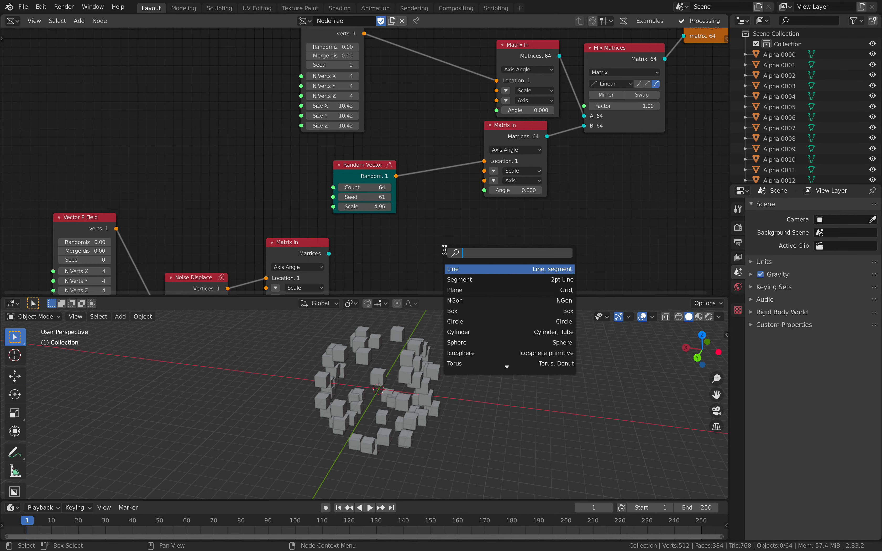
pyautogui.write('randomize')
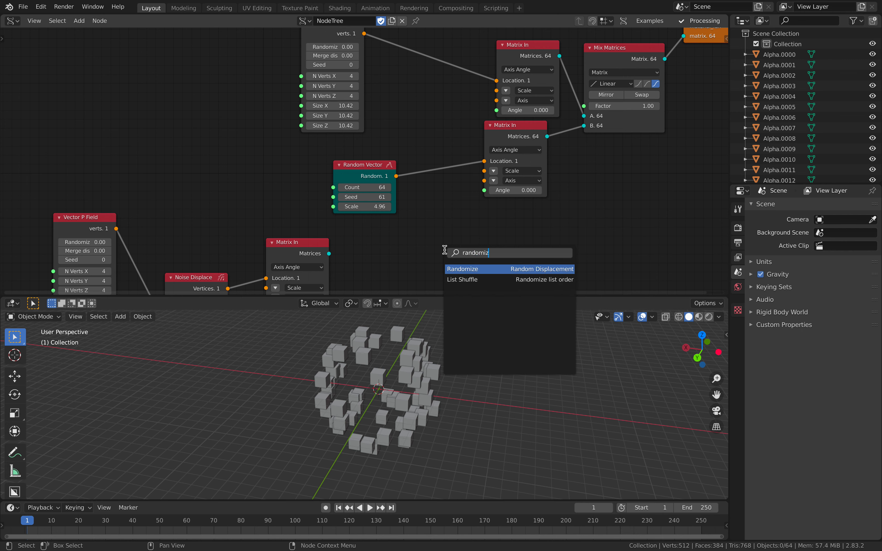
pyautogui.press('Return')
pyautogui.click(430, 128)
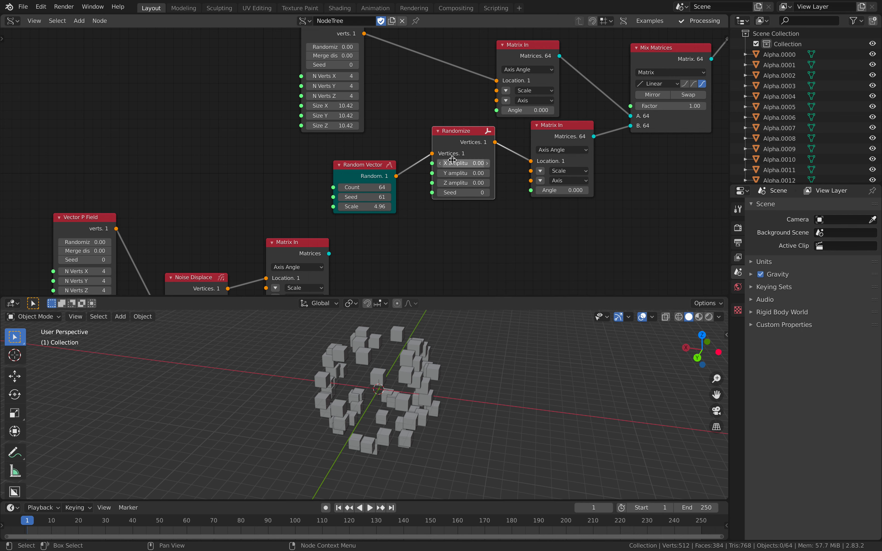
pyautogui.moveTo(454, 164); pyautogui.dragTo(488, 182)
pyautogui.moveTo(453, 157); pyautogui.dragTo(433, 194, button='middle')
# Save the project to the Desktop as sverchok_animation_mixer_001.blend
pyautogui.click(23, 7)
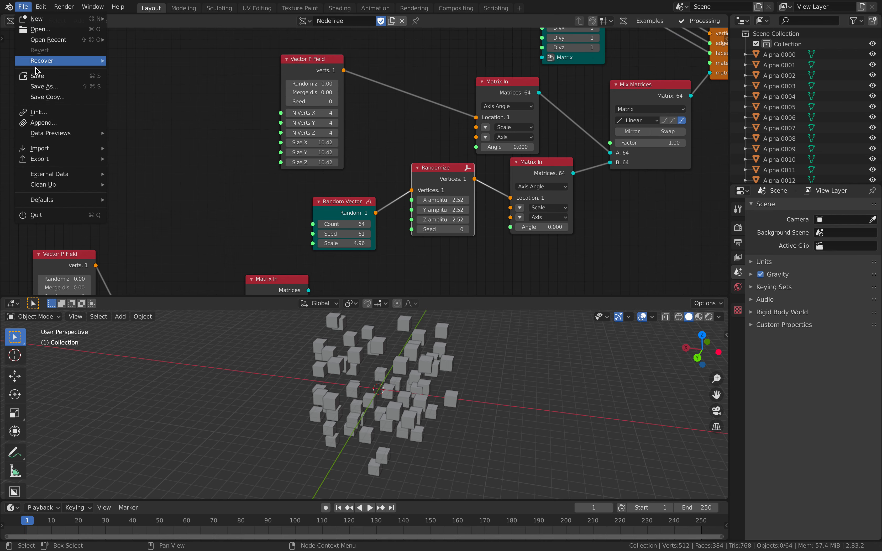
pyautogui.click(42, 87)
pyautogui.click(226, 510)
pyautogui.click(225, 510)
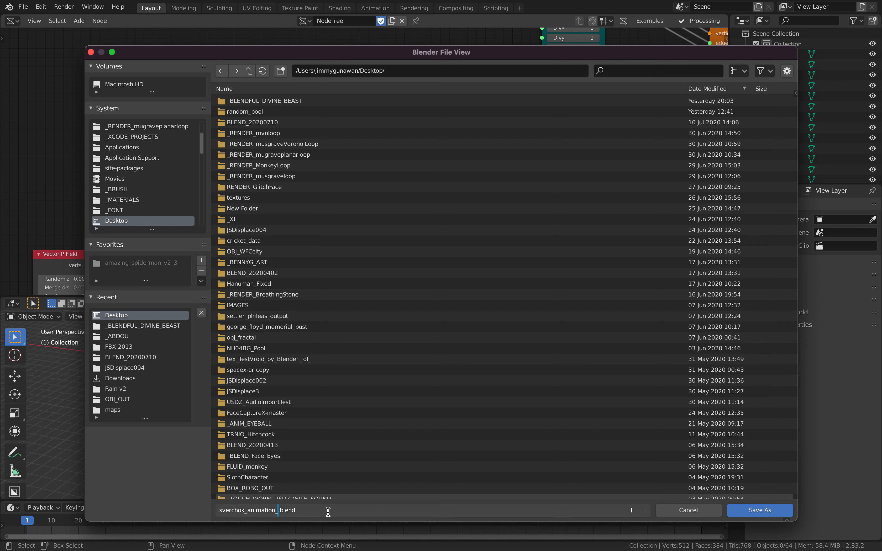
pyautogui.write('001')
pyautogui.press('Return')
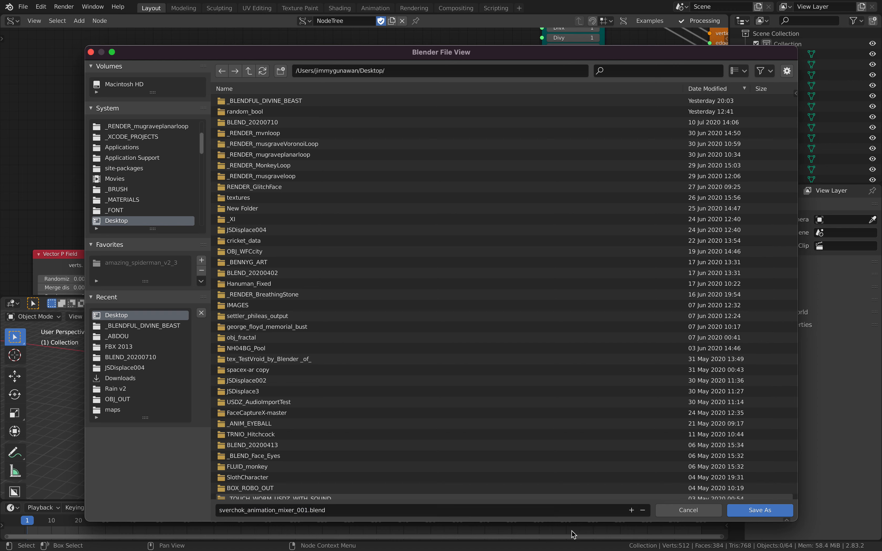
pyautogui.click(766, 511)
# Move all nodes of the matrix mixing setup as a group clear of the older noise nodes, and make the node editor taller
pyautogui.scroll(-2, 569, 169)
pyautogui.moveTo(568, 169); pyautogui.dragTo(437, 191, button='middle')
pyautogui.click(324, 176)
pyautogui.press('b')
pyautogui.moveTo(212, 40); pyautogui.dragTo(685, 213)
pyautogui.moveTo(589, 228); pyautogui.dragTo(513, 200, button='middle')
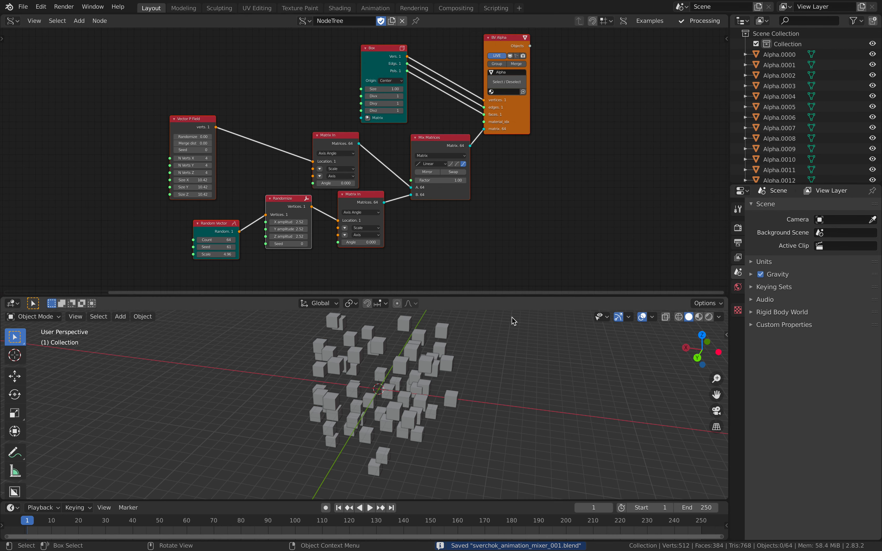
pyautogui.moveTo(516, 297); pyautogui.dragTo(516, 314)
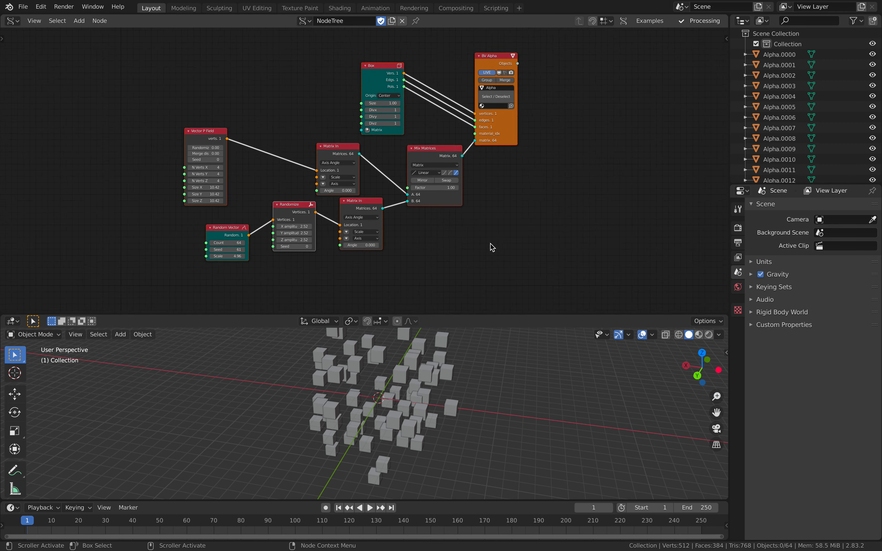
pyautogui.click(422, 142)
# Rearrange the Box and BV Alpha nodes side by side above the Mix Matrices node
pyautogui.moveTo(376, 62); pyautogui.dragTo(430, 49)
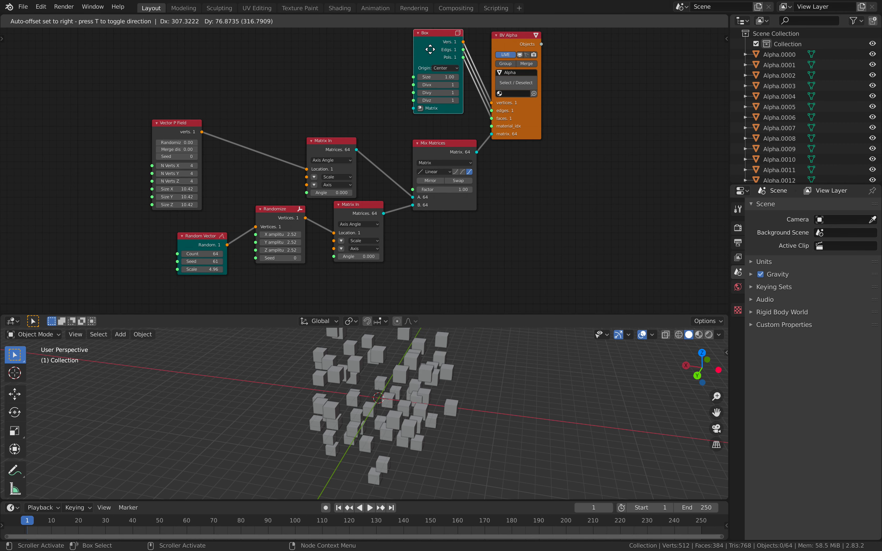
pyautogui.moveTo(468, 67); pyautogui.dragTo(404, 152, button='middle')
pyautogui.scroll(2, 404, 152)
pyautogui.moveTo(354, 121); pyautogui.dragTo(370, 120)
pyautogui.moveTo(477, 118); pyautogui.dragTo(500, 110)
pyautogui.moveTo(356, 131)
pyautogui.mouseDown()
pyautogui.moveTo(356, 112)
pyautogui.moveTo(348, 116)
pyautogui.mouseUp()
pyautogui.moveTo(471, 404); pyautogui.dragTo(439, 397, button='middle')
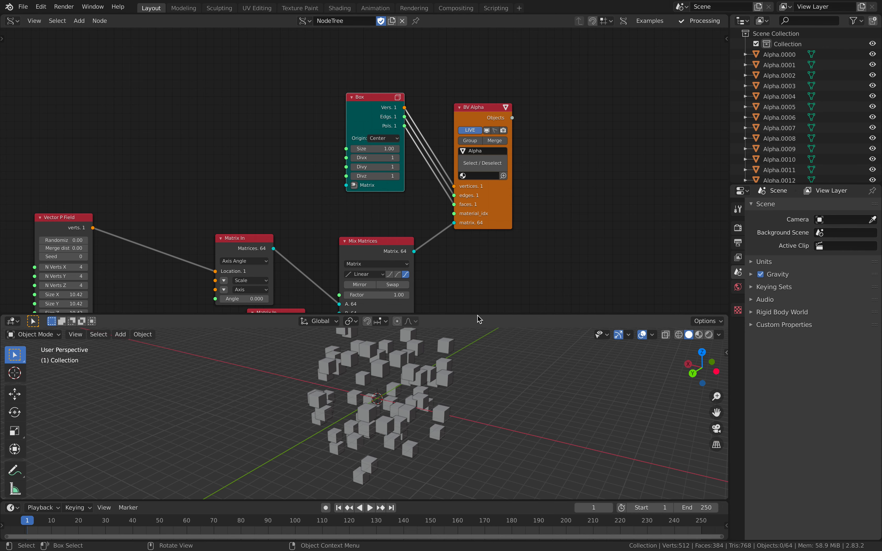
# Give the 3D viewport more height, shift the lower Matrix In node away from Mix Matrices and save the file
pyautogui.moveTo(477, 316); pyautogui.dragTo(466, 265)
pyautogui.moveTo(465, 238); pyautogui.dragTo(465, 188, button='middle')
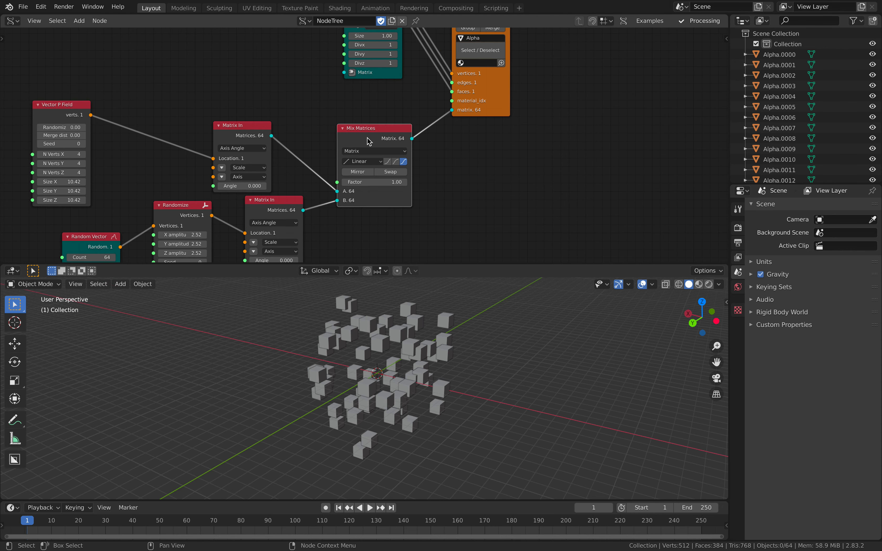
pyautogui.moveTo(281, 200); pyautogui.dragTo(269, 206)
pyautogui.moveTo(341, 180); pyautogui.dragTo(336, 141, button='middle')
pyautogui.hotkey('ctrl', 's')
# Duplicate the Mix Matrices node beside the original and switch the copy's data type to Color
pyautogui.moveTo(456, 164); pyautogui.dragTo(433, 192, button='middle')
pyautogui.click(423, 176)
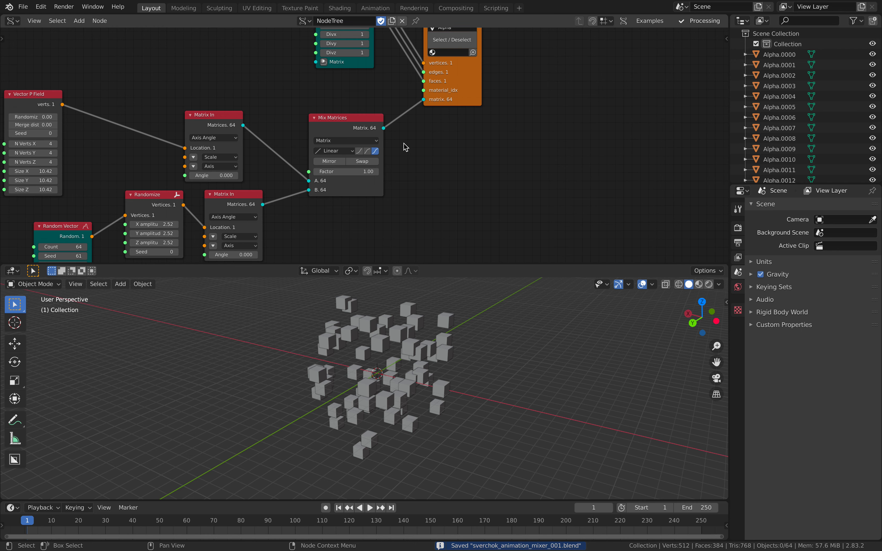
pyautogui.hotkey('shift', 'd')
pyautogui.click(488, 137)
pyautogui.scroll(2, 474, 153)
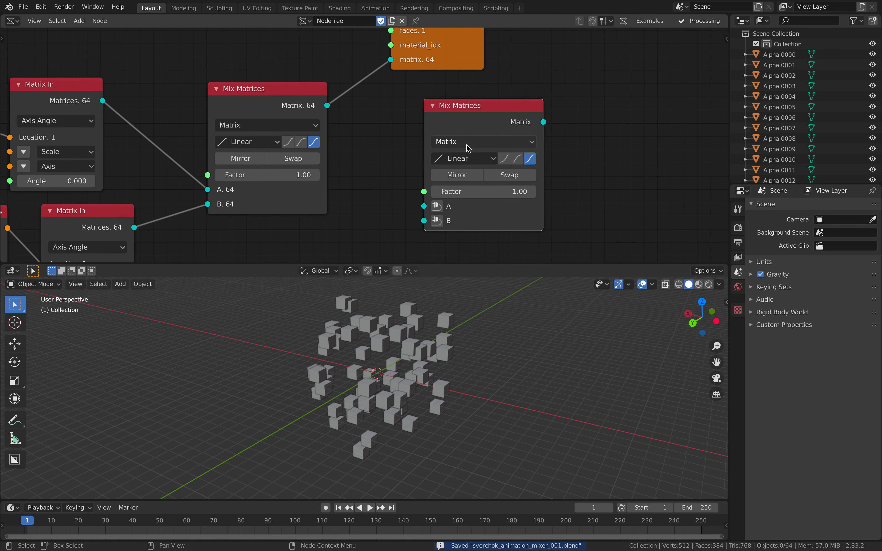
pyautogui.click(471, 146)
pyautogui.click(461, 200)
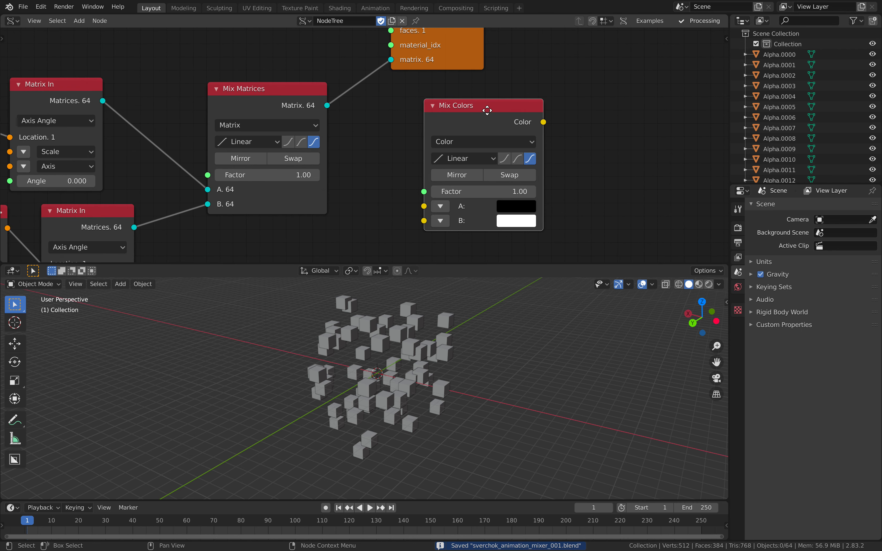
# Shift the Mix Colors node slightly and set its color A to blue and color B to red
pyautogui.moveTo(486, 109); pyautogui.dragTo(520, 104)
pyautogui.click(551, 201)
pyautogui.moveTo(644, 244); pyautogui.dragTo(645, 215)
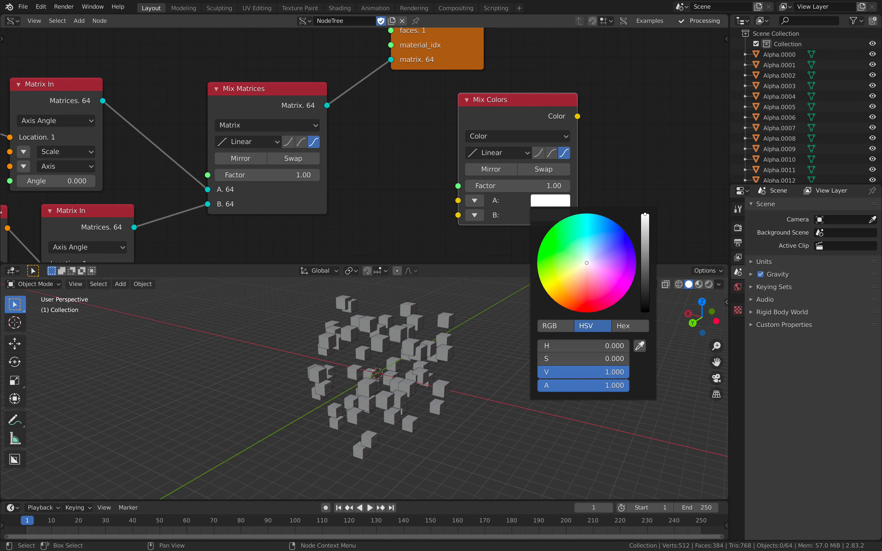
pyautogui.moveTo(613, 262); pyautogui.dragTo(612, 255)
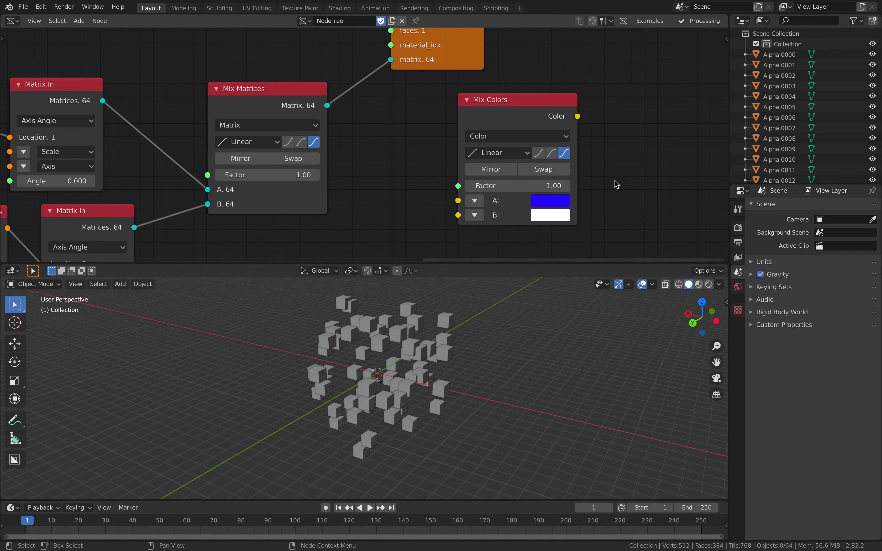
pyautogui.click(560, 215)
pyautogui.click(585, 123)
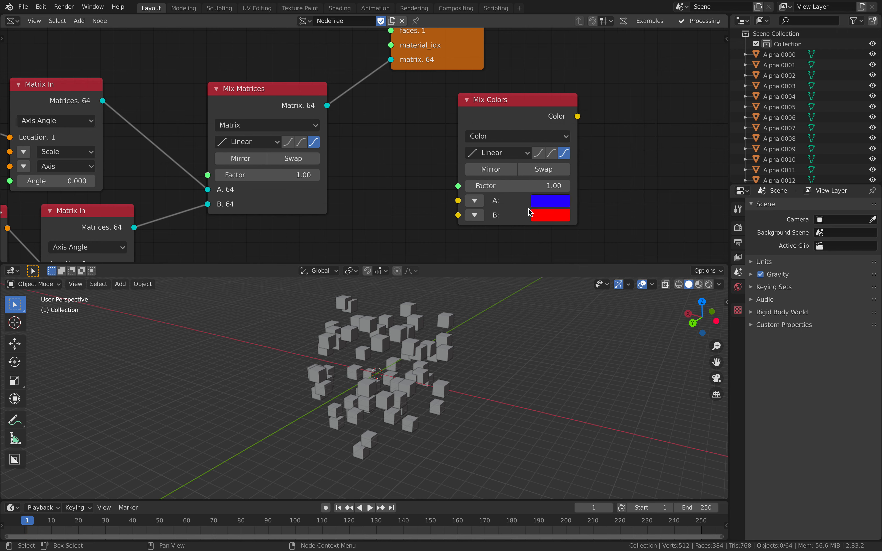
# Save the file, move the Mix Colors node closer to BV Alpha and enlarge the node editor
pyautogui.scroll(-3, 514, 148)
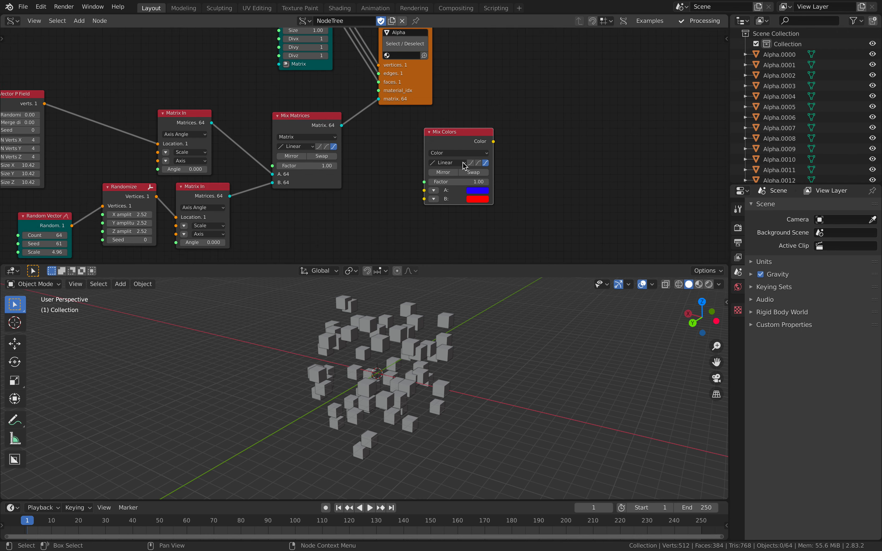
pyautogui.hotkey('ctrl', 's')
pyautogui.moveTo(492, 124); pyautogui.dragTo(497, 160, button='middle')
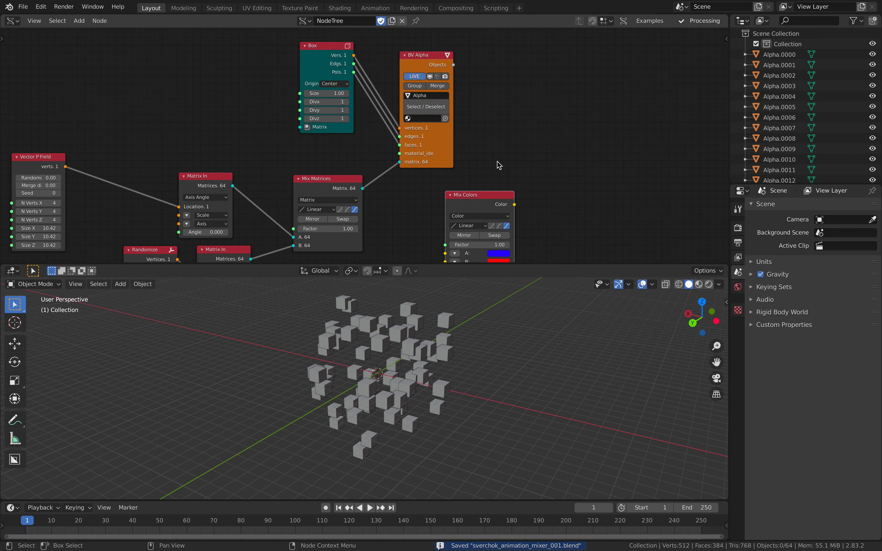
pyautogui.scroll(1, 497, 161)
pyautogui.moveTo(491, 202); pyautogui.dragTo(465, 205)
pyautogui.moveTo(483, 210); pyautogui.dragTo(474, 218, button='middle')
pyautogui.click(502, 200)
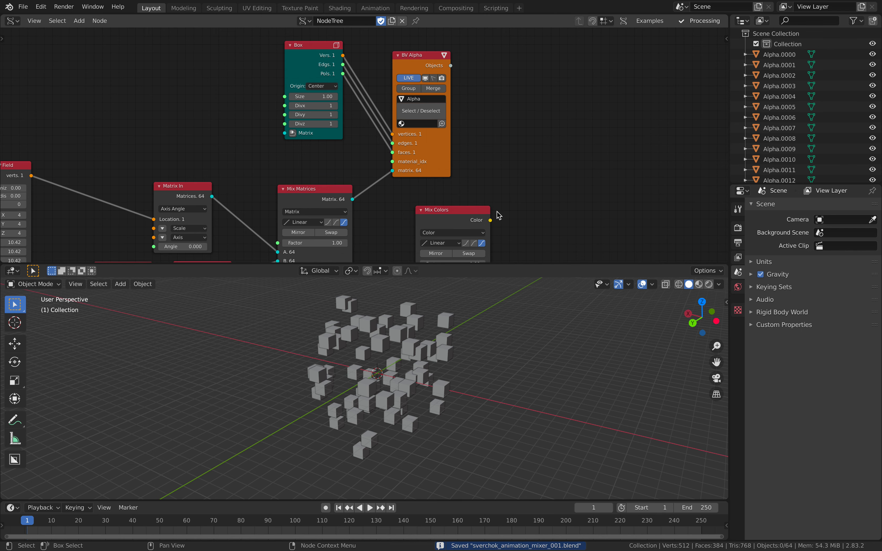
pyautogui.scroll(-1, 505, 164)
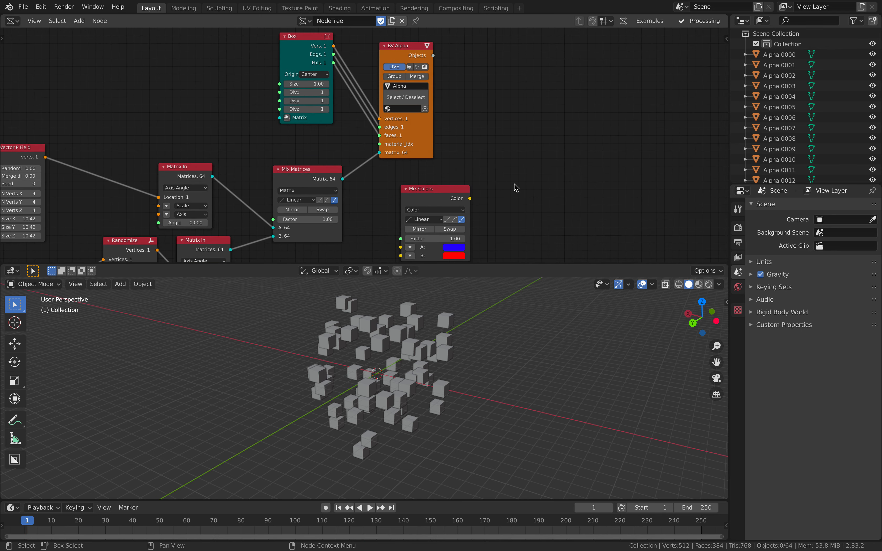
pyautogui.moveTo(519, 265); pyautogui.dragTo(531, 290)
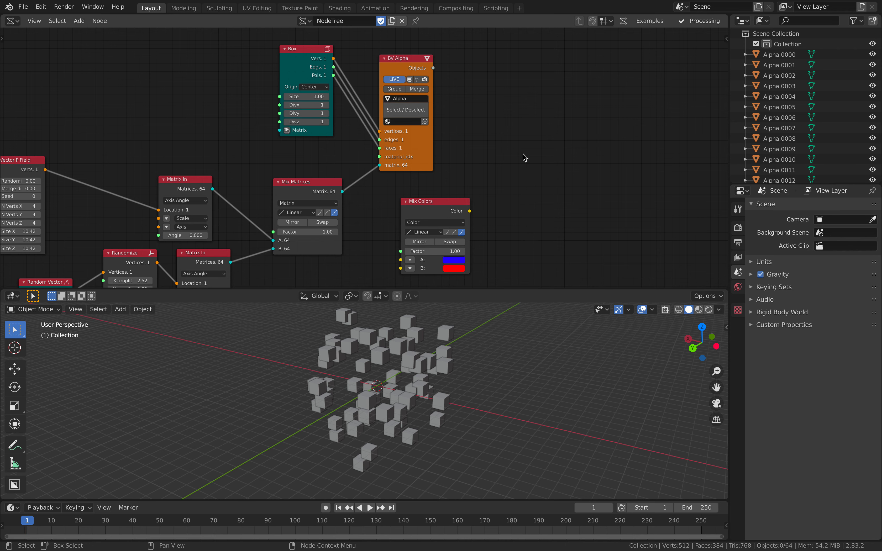
# Add a Vertex color mk3 node in the free space beyond BV Alpha
pyautogui.scroll(1, 525, 149)
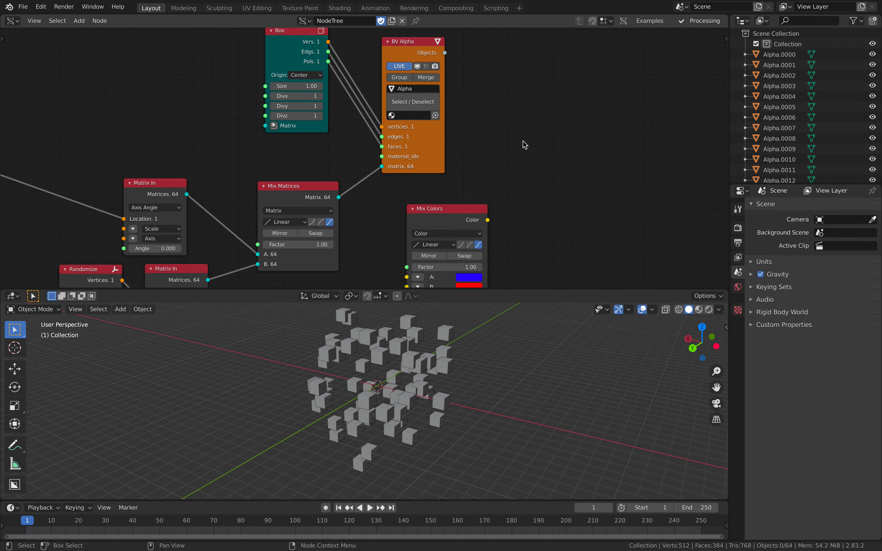
pyautogui.moveTo(525, 142); pyautogui.dragTo(493, 129, button='middle')
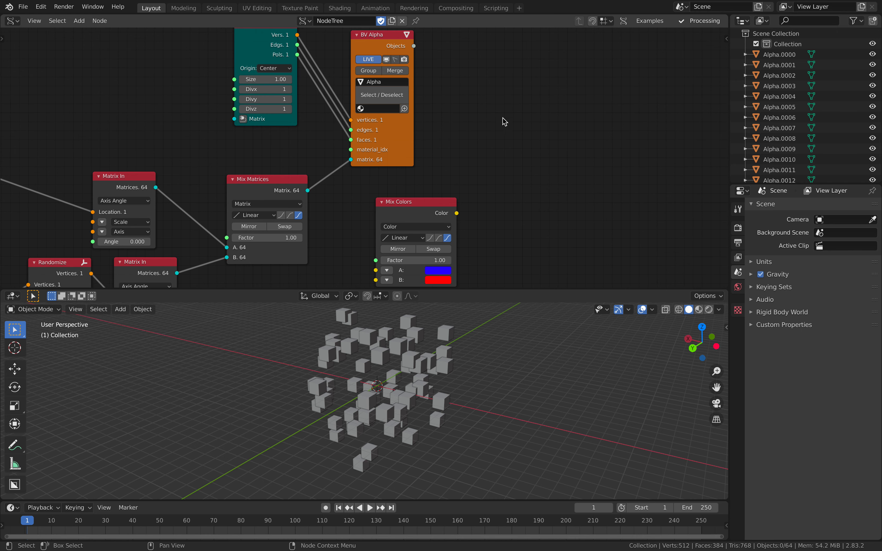
pyautogui.hotkey('alt', 'space')
pyautogui.write('verte')
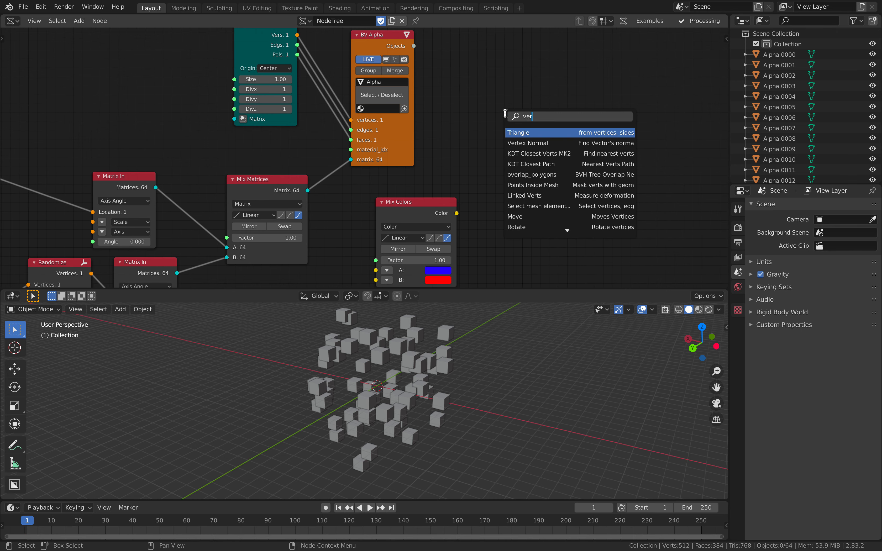
pyautogui.press('Down')
pyautogui.press('Down')
pyautogui.press('Down')
pyautogui.press('Return')
pyautogui.click(537, 91)
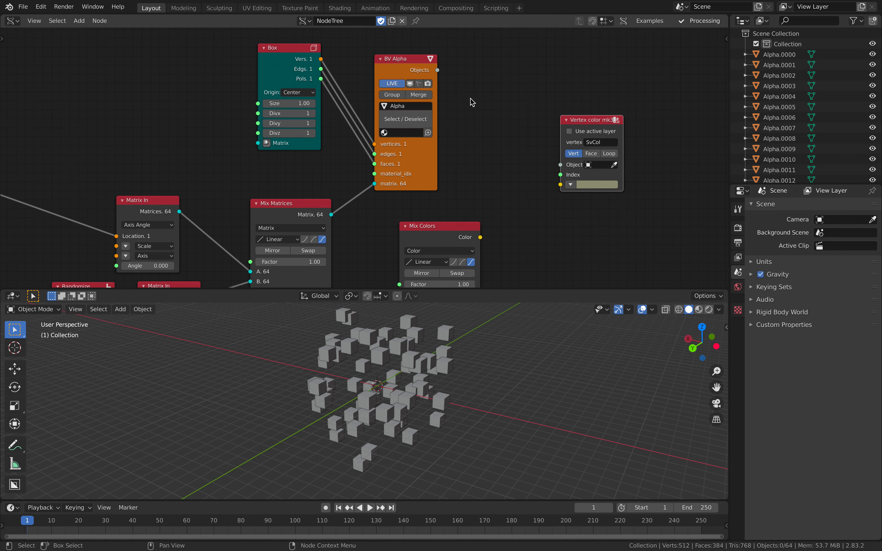
# Connect BV Alpha's Objects and Mix Colors' Color output to the Vertex color node, and select a cube in the viewport
pyautogui.moveTo(437, 71); pyautogui.dragTo(569, 138)
pyautogui.keyDown('shift'); pyautogui.scroll(-3, 488, 178); pyautogui.keyUp('shift')
pyautogui.moveTo(644, 117); pyautogui.dragTo(483, 136, button='middle')
pyautogui.click(431, 352)
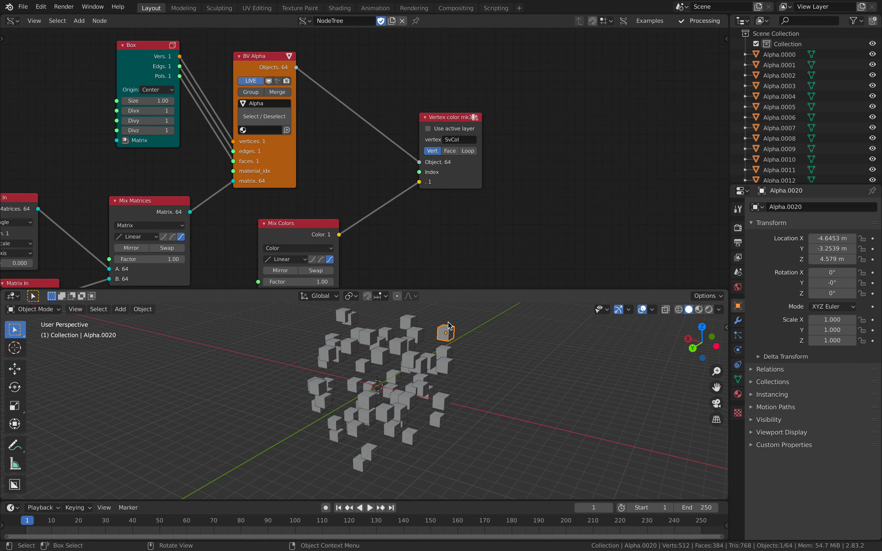
# Create a new material on the selected cube, assign Material.001 in the BV Alpha node and save the file
pyautogui.click(737, 394)
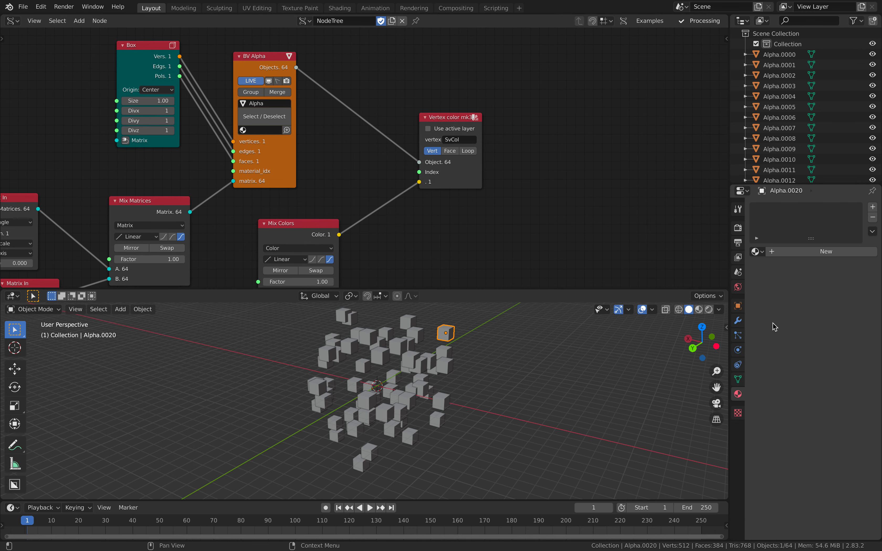
pyautogui.click(797, 255)
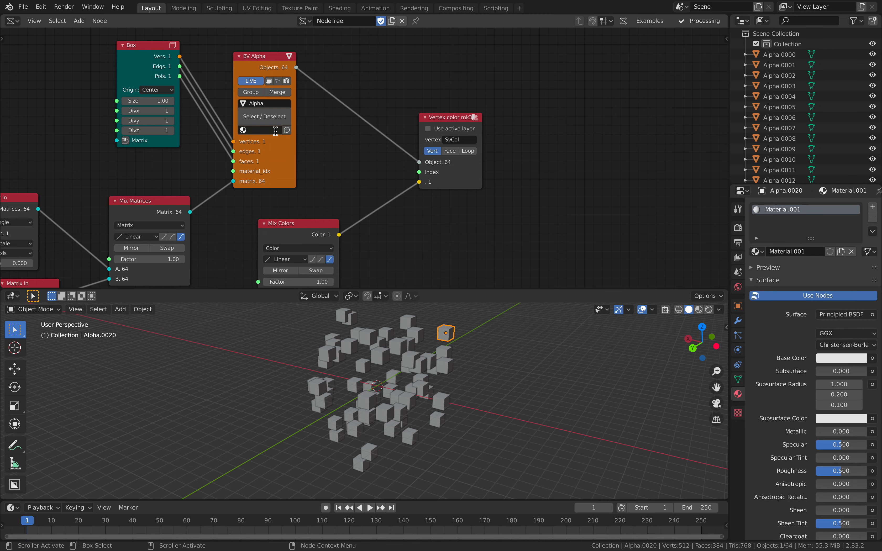
pyautogui.click(275, 130)
pyautogui.click(279, 160)
pyautogui.moveTo(407, 80); pyautogui.dragTo(407, 89, button='middle')
pyautogui.hotkey('ctrl', 's')
# Split the node editor and turn the new area into a Shader Editor showing all of the material's nodes
pyautogui.moveTo(726, 33); pyautogui.dragTo(475, 44)
pyautogui.click(488, 21)
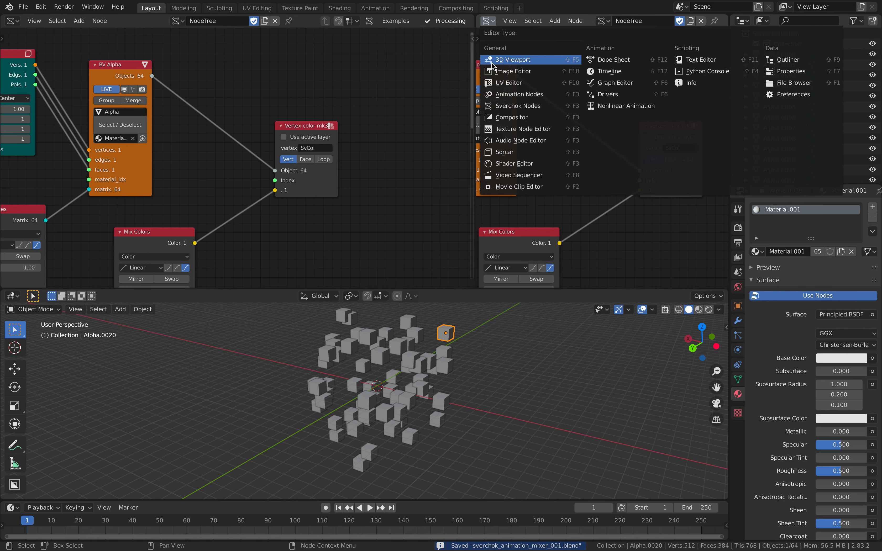
pyautogui.click(517, 164)
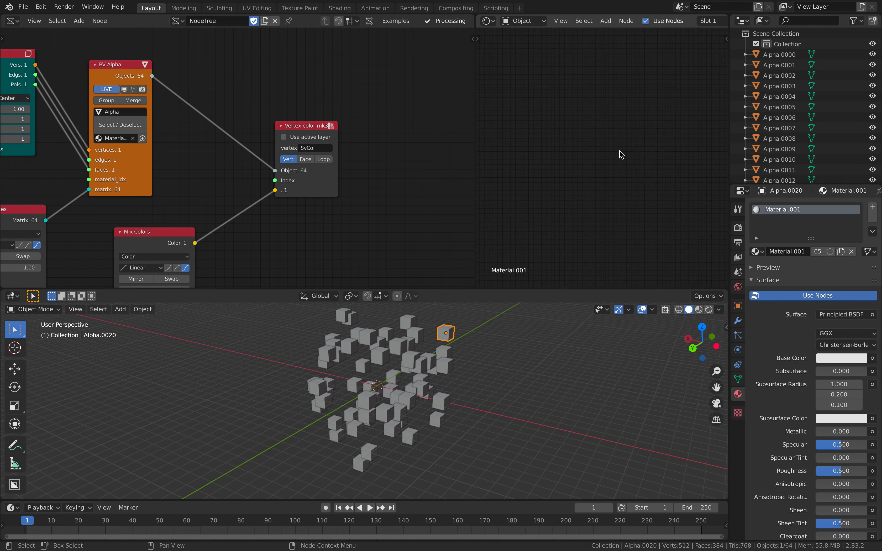
pyautogui.click(561, 21)
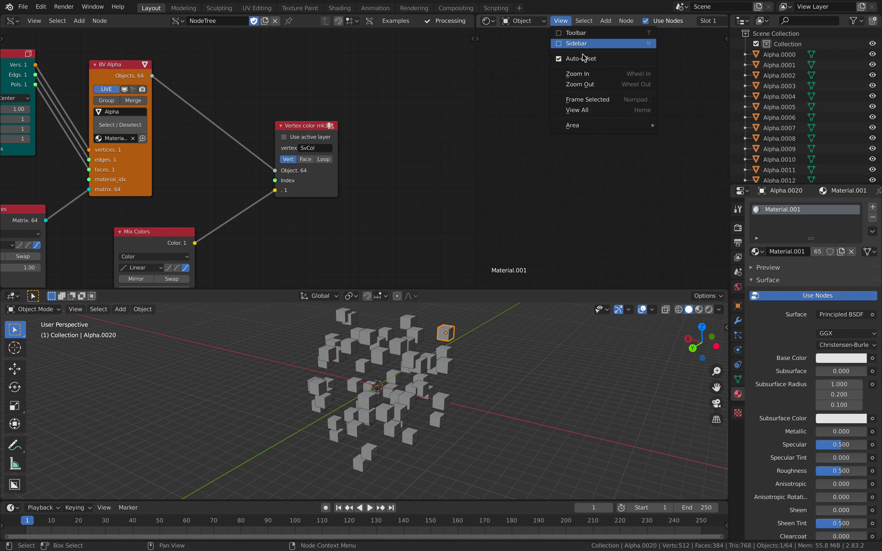
pyautogui.click(597, 110)
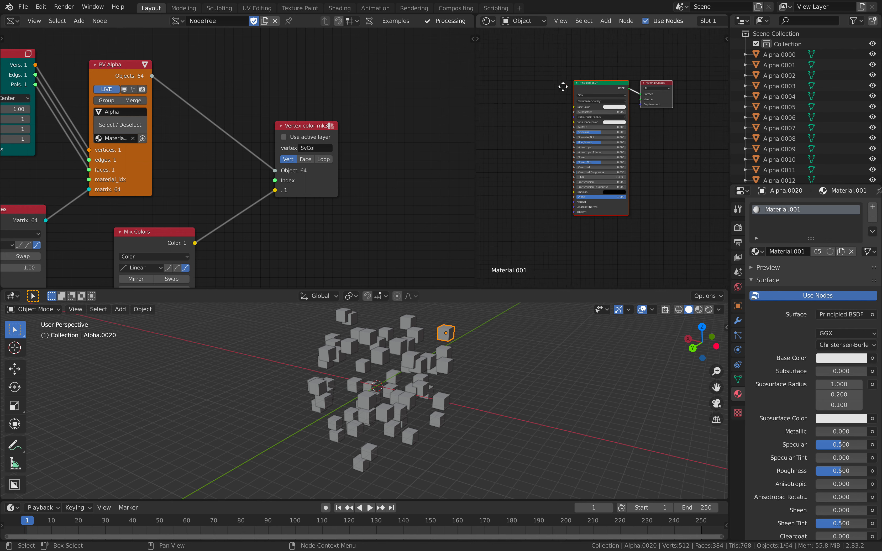
# Add a Vertex Color node in front of the Principled BSDF in the shader tree
pyautogui.scroll(3, 575, 99)
pyautogui.hotkey('shift', 'a')
pyautogui.click(564, 110)
pyautogui.write('vertex')
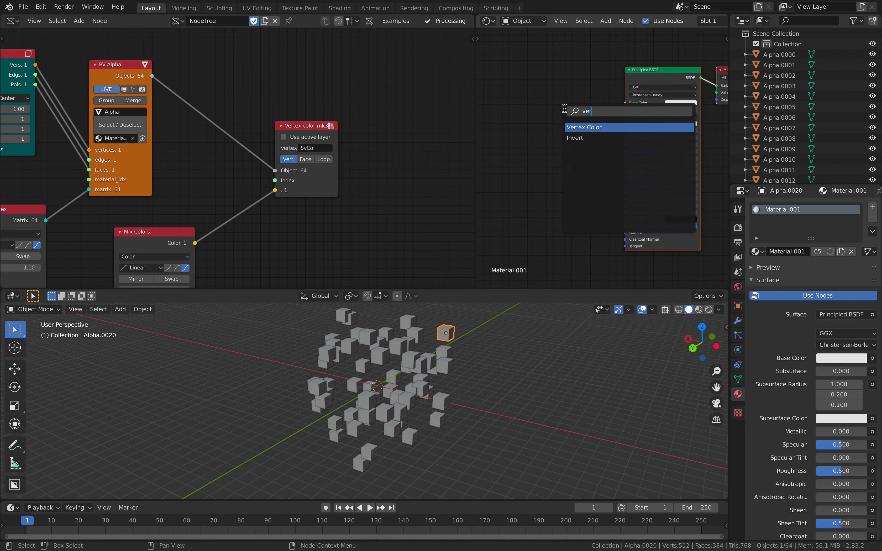
pyautogui.press('Return')
pyautogui.click(563, 108)
# Set the Vertex Color node's layer to SvCol and connect its Color output to the Principled BSDF's Base Color
pyautogui.scroll(1, 577, 134)
pyautogui.click(577, 113)
pyautogui.click(576, 125)
pyautogui.scroll(2, 539, 151)
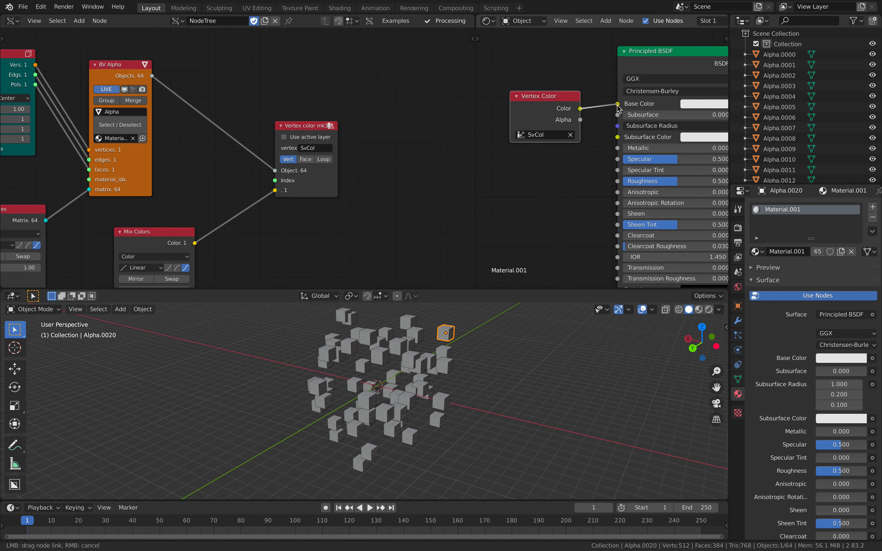
pyautogui.moveTo(617, 107); pyautogui.dragTo(617, 104)
# Switch the 3D viewport to Material Preview shading and save the file
pyautogui.click(698, 309)
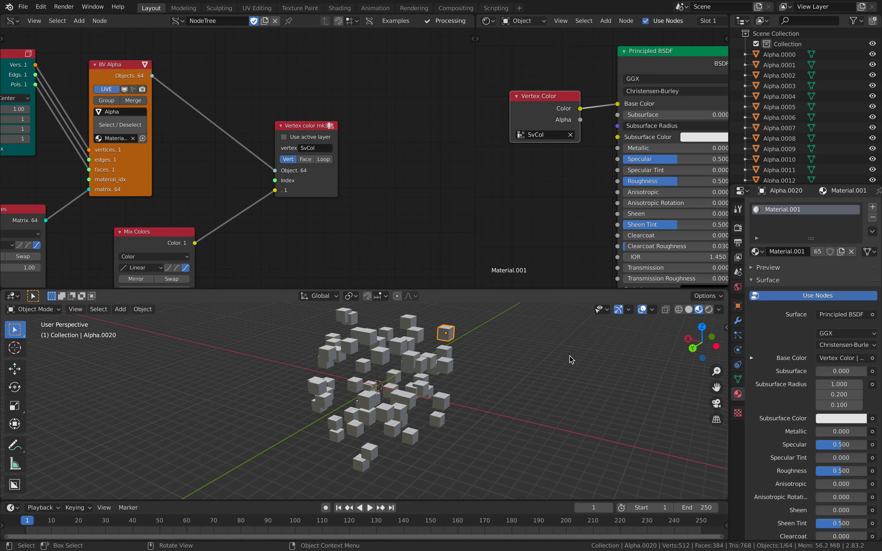
pyautogui.moveTo(395, 203); pyautogui.dragTo(435, 140, button='middle')
pyautogui.hotkey('ctrl', 's')
pyautogui.scroll(-3, 382, 197)
pyautogui.moveTo(304, 210); pyautogui.dragTo(348, 219, button='middle')
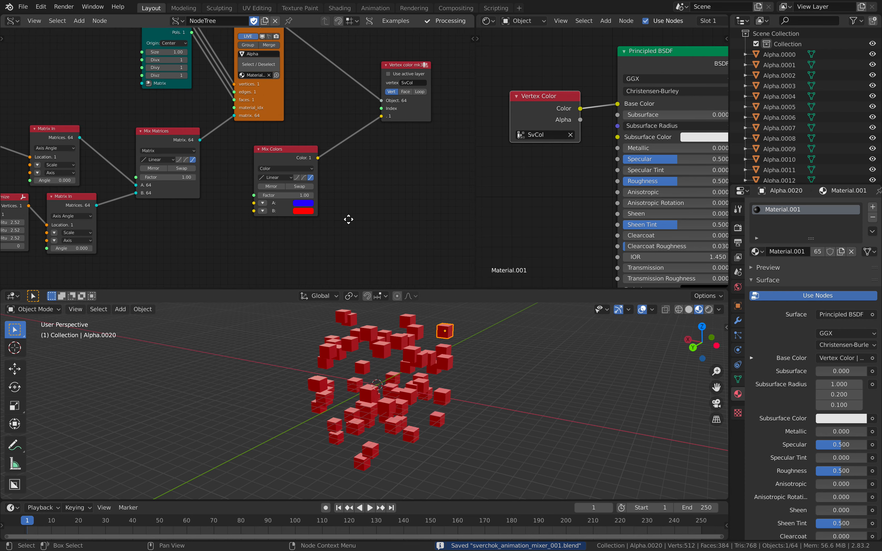
# Try adjusting the Mix Colors factor, deselect the cube in the viewport and save the file
pyautogui.scroll(3, 345, 220)
pyautogui.moveTo(297, 205); pyautogui.dragTo(328, 204)
pyautogui.scroll(-2, 505, 380)
pyautogui.moveTo(500, 376); pyautogui.dragTo(506, 378, button='middle')
pyautogui.click(507, 376)
pyautogui.hotkey('ctrl', 's')
# Move the Mix Colors node farther away from the Mix Matrices node
pyautogui.moveTo(310, 197); pyautogui.dragTo(393, 197, button='middle')
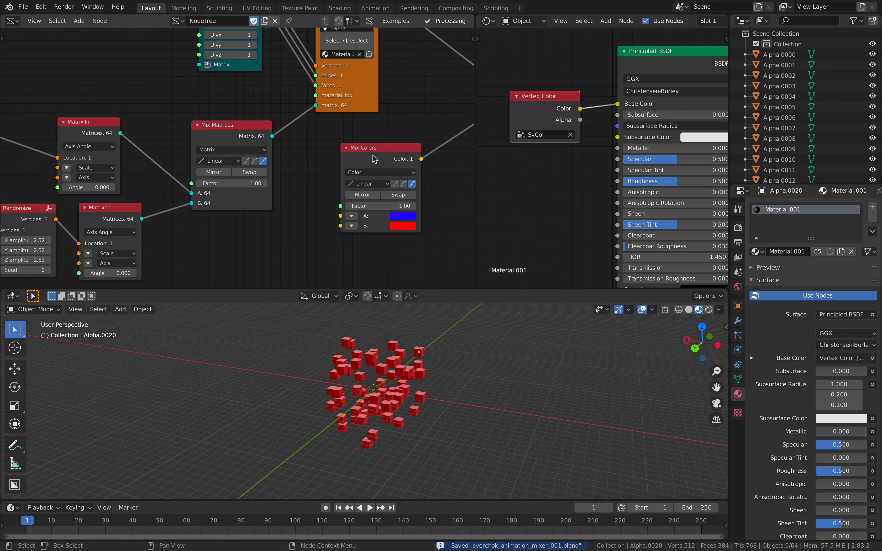
pyautogui.moveTo(372, 156); pyautogui.dragTo(418, 142)
pyautogui.scroll(-4, 400, 149)
pyautogui.moveTo(344, 162); pyautogui.dragTo(378, 169, button='middle')
pyautogui.moveTo(282, 149); pyautogui.dragTo(286, 144)
pyautogui.moveTo(281, 144); pyautogui.dragTo(325, 183, button='middle')
# Set the Mix Matrices factor to 0.00 and save the file
pyautogui.scroll(2, 286, 176)
pyautogui.scroll(2, 309, 166)
pyautogui.moveTo(327, 217); pyautogui.dragTo(233, 217)
pyautogui.moveTo(275, 138); pyautogui.dragTo(304, 151, button='middle')
pyautogui.hotkey('ctrl', 's')
# Add a Frame info node in the free space above the Vector P Field node
pyautogui.hotkey('shift', 'a')
pyautogui.click(197, 111)
pyautogui.write('fra')
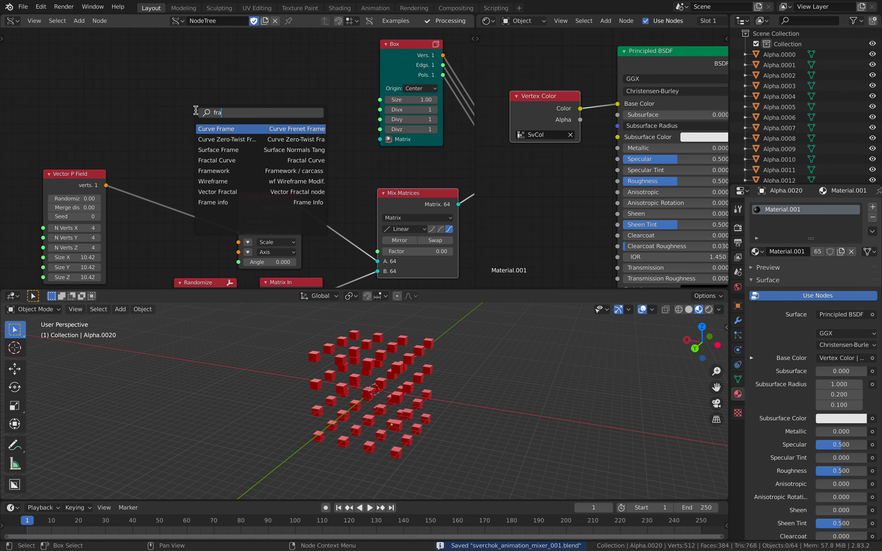
pyautogui.press('Down')
pyautogui.press('Down')
pyautogui.press('Down')
pyautogui.press('Down')
pyautogui.press('Down')
pyautogui.press('Down')
pyautogui.press('Down')
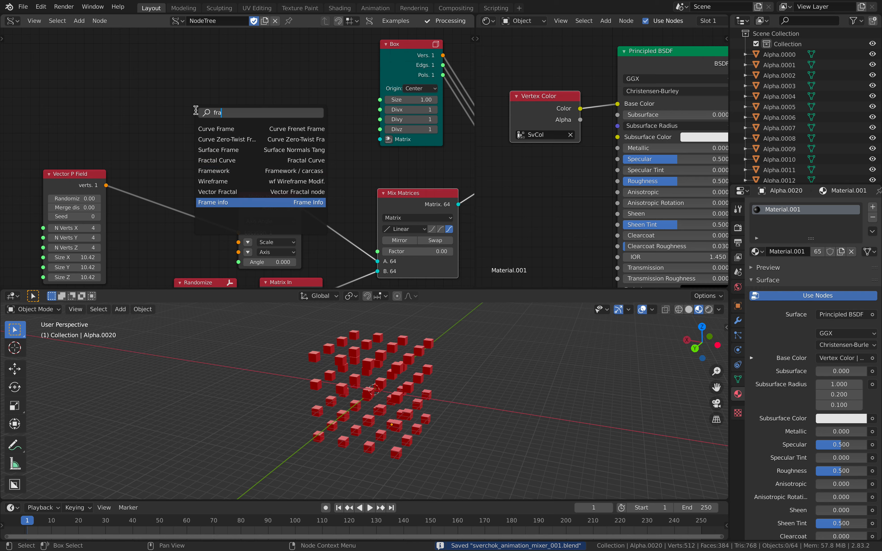
pyautogui.press('Return')
pyautogui.click(61, 55)
# Add a Sine Oscillator node between the Frame info and Box nodes
pyautogui.hotkey('shift', 'a')
pyautogui.click(267, 93)
pyautogui.write('osci')
pyautogui.press('Return')
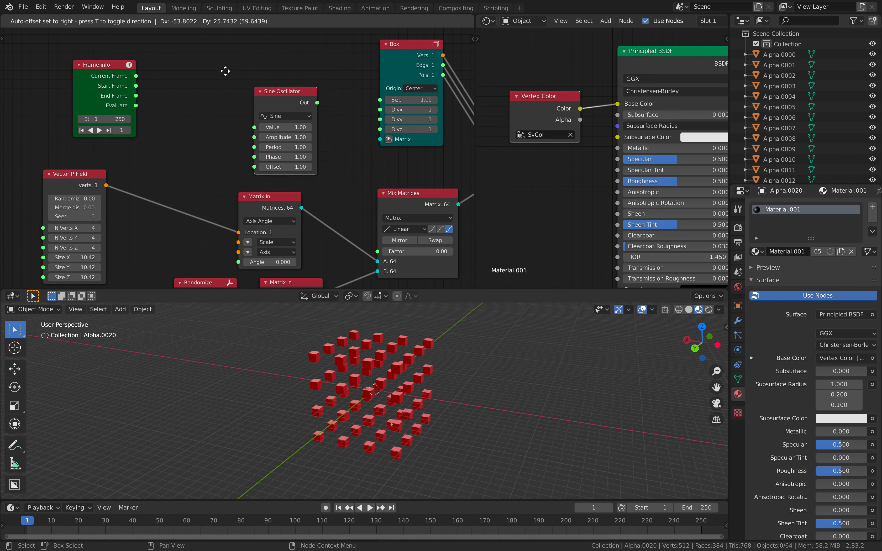
pyautogui.click(222, 73)
# Connect Current Frame to the oscillator's Value and its Out to Mix Matrices' Factor, and play the animation
pyautogui.moveTo(226, 116); pyautogui.dragTo(219, 108)
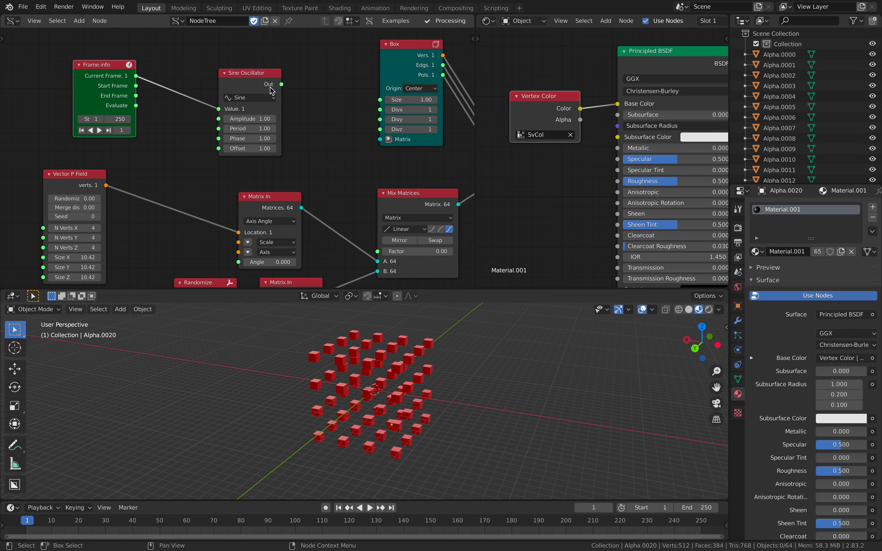
pyautogui.moveTo(282, 84); pyautogui.dragTo(292, 95)
pyautogui.moveTo(379, 252); pyautogui.dragTo(377, 251)
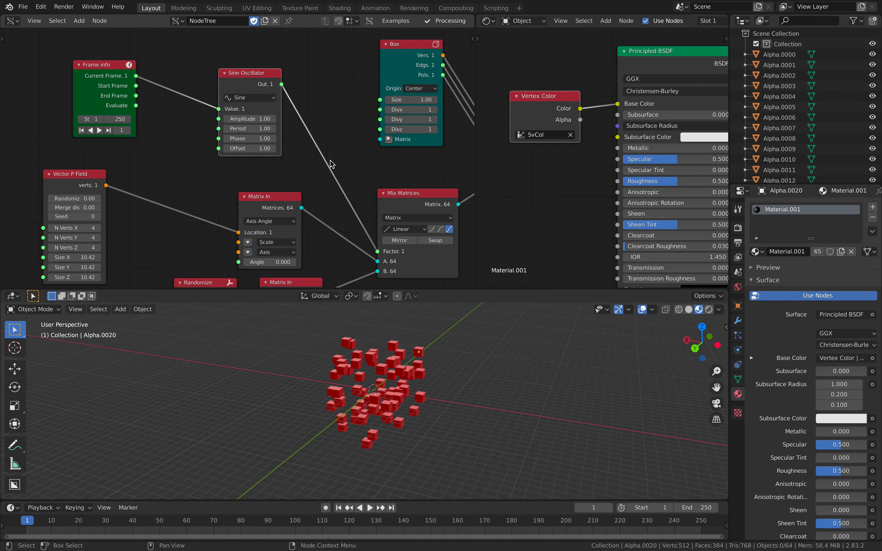
pyautogui.press('space')
# Rearrange the Sine Oscillator and Frame info nodes to leave room between them for another node
pyautogui.moveTo(287, 121); pyautogui.dragTo(302, 130, button='middle')
pyautogui.scroll(1, 302, 130)
pyautogui.moveTo(252, 85); pyautogui.dragTo(212, 71)
pyautogui.moveTo(108, 72); pyautogui.dragTo(73, 63)
pyautogui.moveTo(133, 77); pyautogui.dragTo(155, 104, button='middle')
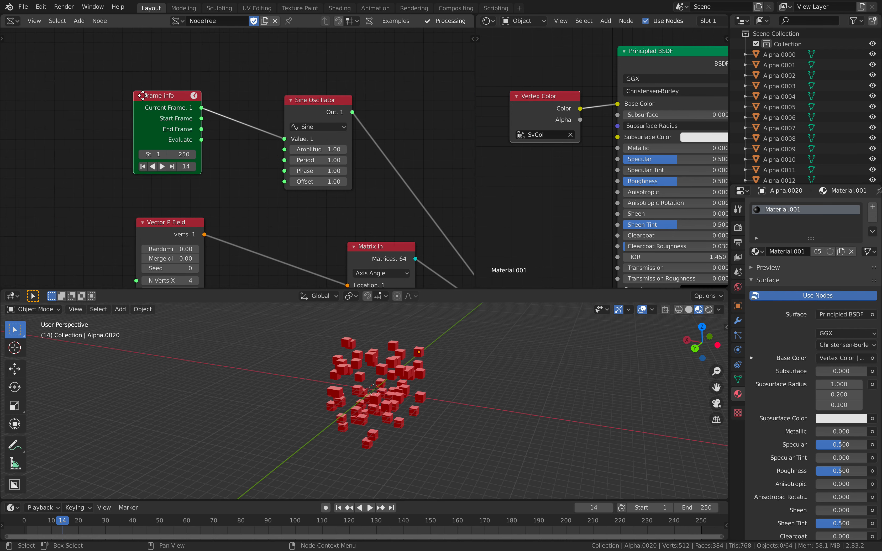
pyautogui.moveTo(155, 104); pyautogui.dragTo(105, 89)
# Insert a Multiply math node on the link between Frame info and Sine Oscillator
pyautogui.hotkey('alt', 'space')
pyautogui.write('math')
pyautogui.press('Down')
pyautogui.press('Down')
pyautogui.press('Down')
pyautogui.press('Return')
pyautogui.click(199, 86)
# Set the Multiply node's y value to about 0.60 and play the animation
pyautogui.moveTo(241, 139)
pyautogui.mouseDown()
pyautogui.moveTo(220, 139)
pyautogui.moveTo(246, 143)
pyautogui.mouseUp()
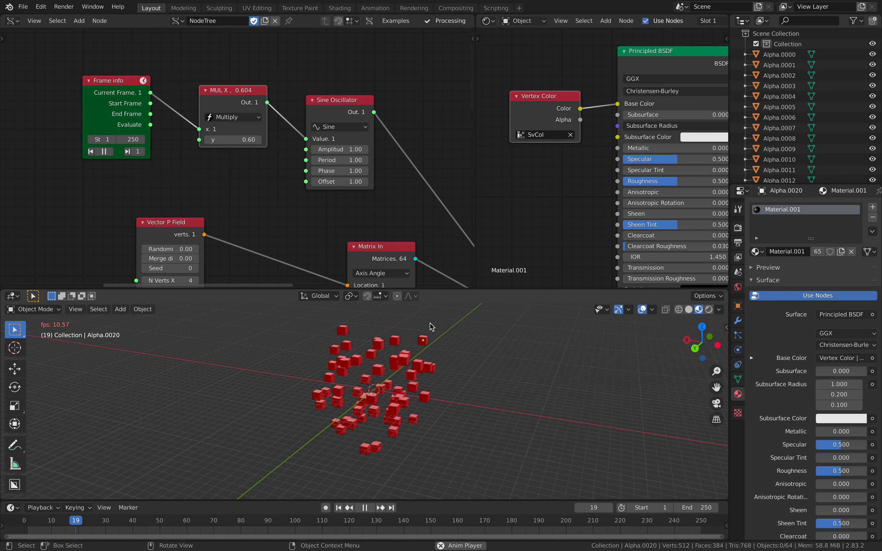
pyautogui.scroll(-4, 413, 200)
pyautogui.press('space')
pyautogui.scroll(-4, 371, 185)
pyautogui.moveTo(371, 185); pyautogui.dragTo(291, 145, button='middle')
pyautogui.press('space')
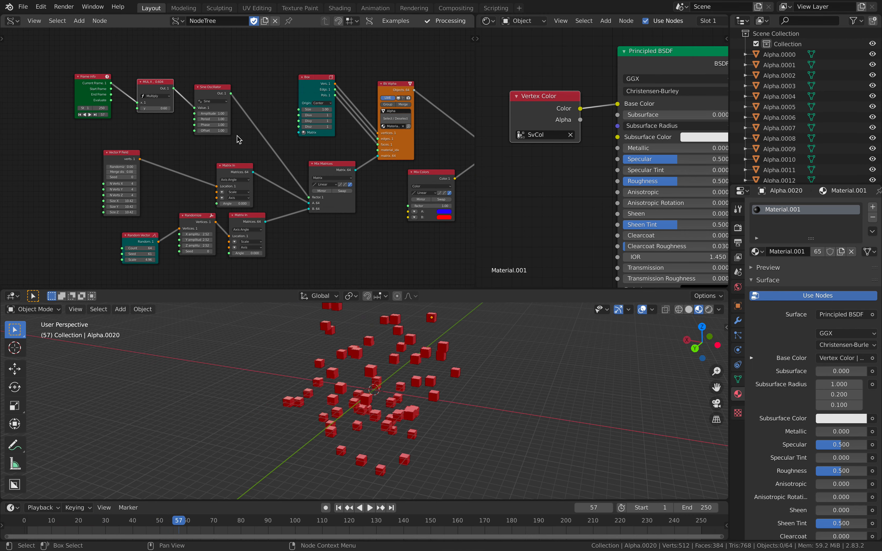
pyautogui.press('space')
# Set the Multiply node's y value to 0.02, play the animation and save the file
pyautogui.scroll(2, 146, 109)
pyautogui.click(185, 117)
pyautogui.write('0')
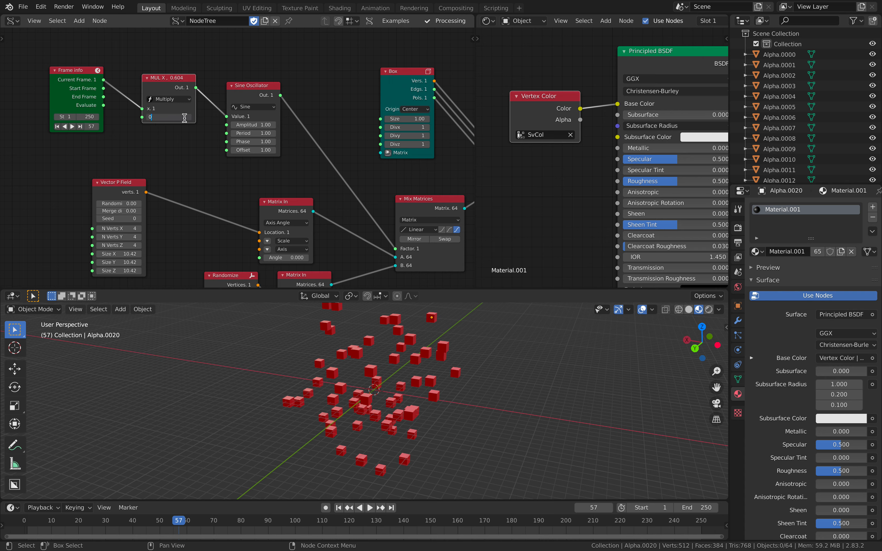
pyautogui.write('.02')
pyautogui.press('Return')
pyautogui.press('space')
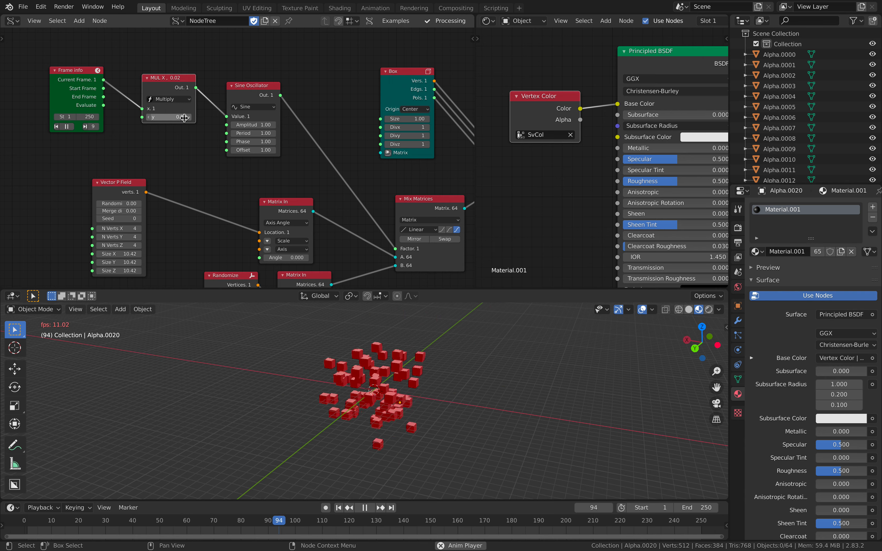
pyautogui.press('space')
pyautogui.hotkey('ctrl', 's')
# Shift the Frame info, Multiply and Sine Oscillator nodes away from the Box node to free space after the oscillator
pyautogui.moveTo(312, 171); pyautogui.dragTo(294, 179, button='middle')
pyautogui.moveTo(242, 98); pyautogui.dragTo(235, 94)
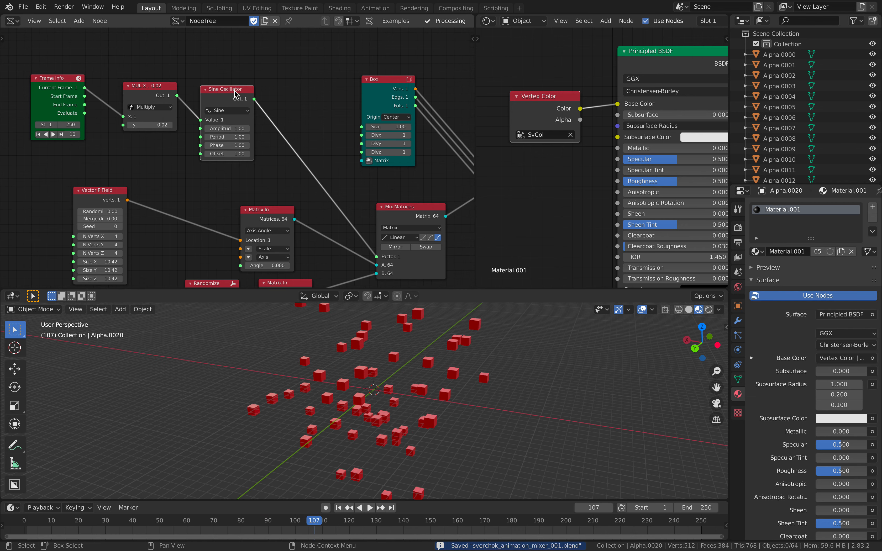
pyautogui.scroll(1, 234, 90)
pyautogui.moveTo(271, 126); pyautogui.dragTo(239, 116, button='middle')
pyautogui.moveTo(101, 76); pyautogui.dragTo(82, 72)
pyautogui.moveTo(91, 69); pyautogui.dragTo(205, 97, button='middle')
pyautogui.scroll(1, 205, 97)
pyautogui.moveTo(106, 84); pyautogui.dragTo(78, 78)
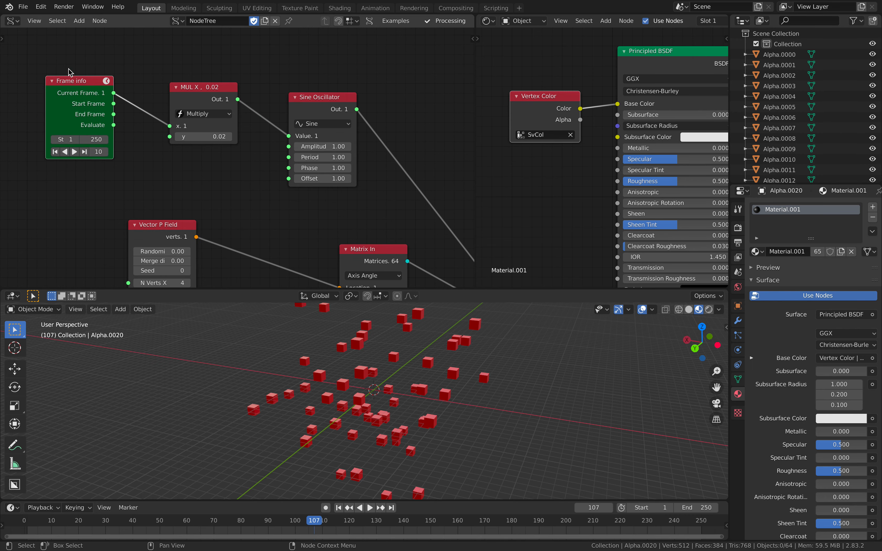
pyautogui.moveTo(193, 92); pyautogui.dragTo(177, 93)
pyautogui.moveTo(273, 97); pyautogui.dragTo(201, 89, button='middle')
pyautogui.moveTo(237, 97); pyautogui.dragTo(230, 98)
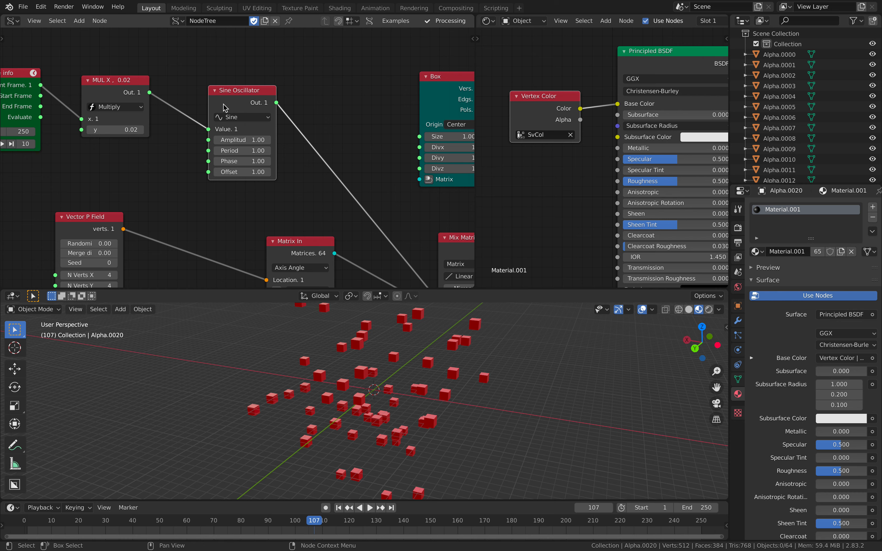
pyautogui.moveTo(223, 104); pyautogui.dragTo(211, 99)
# Insert a Map Range node on the link between Sine Oscillator and Mix Matrices
pyautogui.hotkey('alt', 'space')
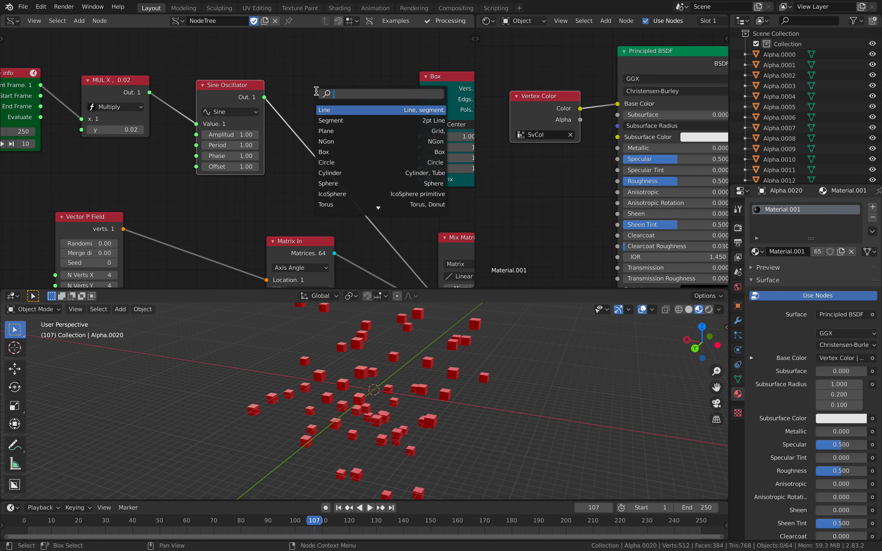
pyautogui.write('map')
pyautogui.press('Down')
pyautogui.press('Return')
pyautogui.click(302, 94)
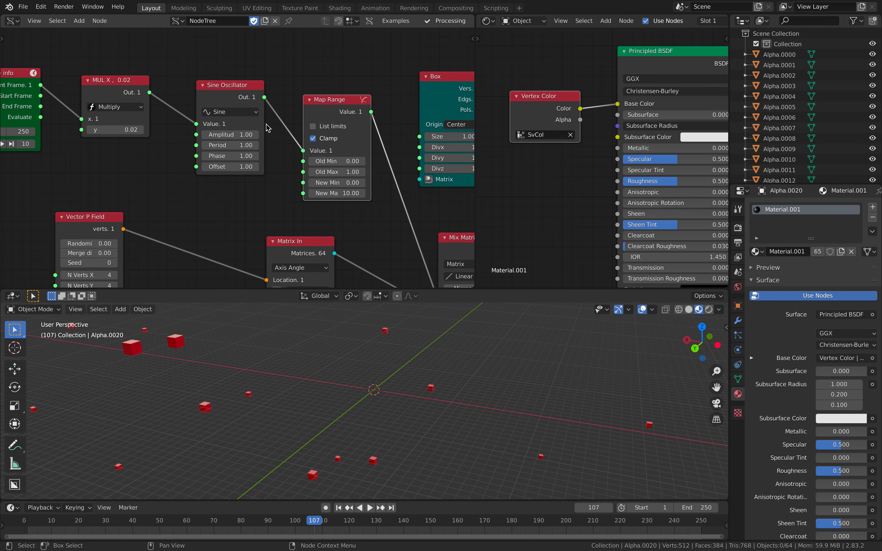
# Add a Stethoscope MK2 node above Map Range and connect the Sine Oscillator's Out to its Data input
pyautogui.moveTo(286, 51); pyautogui.dragTo(258, 97, button='middle')
pyautogui.hotkey('alt', 'space')
pyautogui.write('ste')
pyautogui.press('Down')
pyautogui.press('Down')
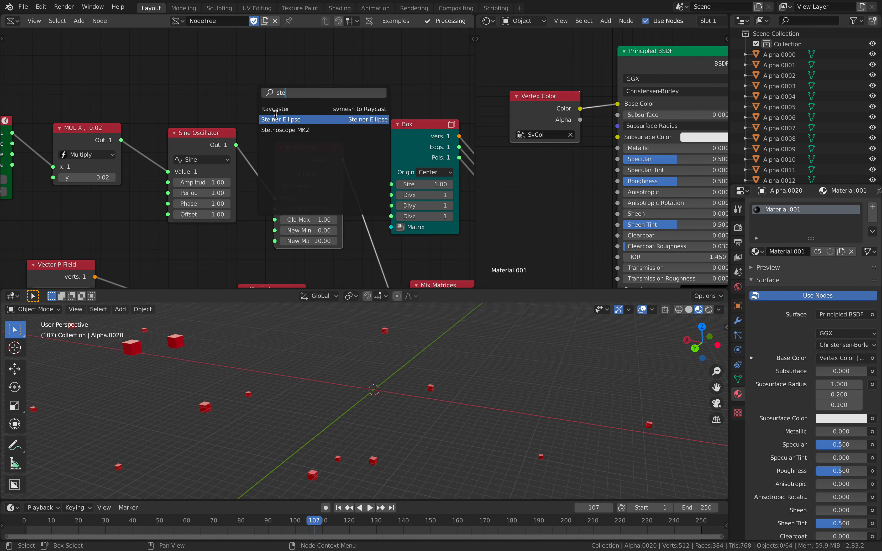
pyautogui.press('Return')
pyautogui.moveTo(236, 143); pyautogui.dragTo(265, 111)
# Play and scrub the animation to examine the oscillator's output values in the Stethoscope readout
pyautogui.moveTo(241, 51); pyautogui.dragTo(206, 149, button='middle')
pyautogui.scroll(4, 206, 149)
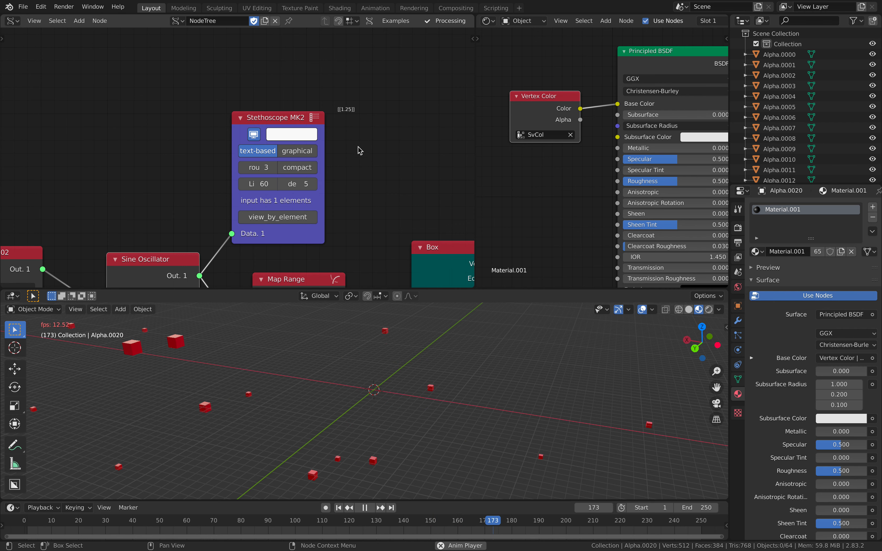
pyautogui.scroll(-2, 361, 135)
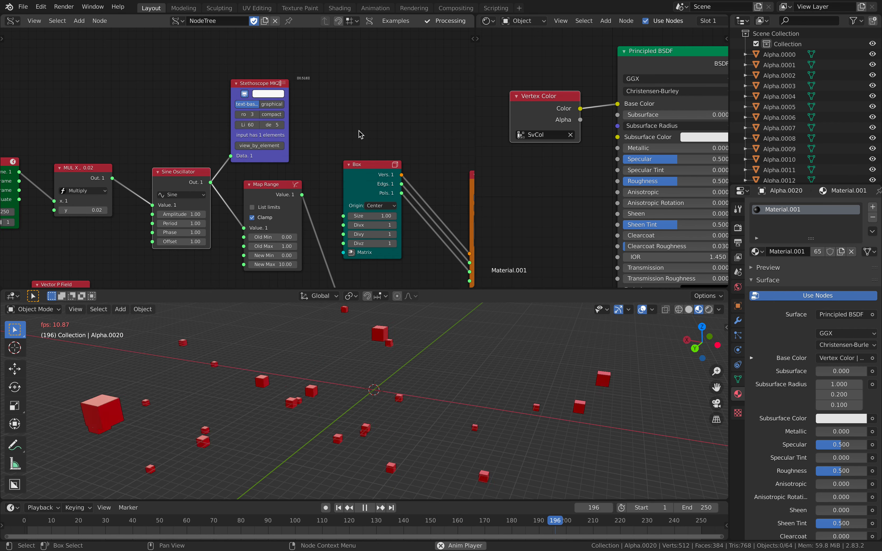
pyautogui.scroll(1, 364, 169)
pyautogui.scroll(2, 362, 157)
pyautogui.press('space')
pyautogui.moveTo(364, 170); pyautogui.dragTo(367, 193, button='middle')
pyautogui.scroll(3, 367, 194)
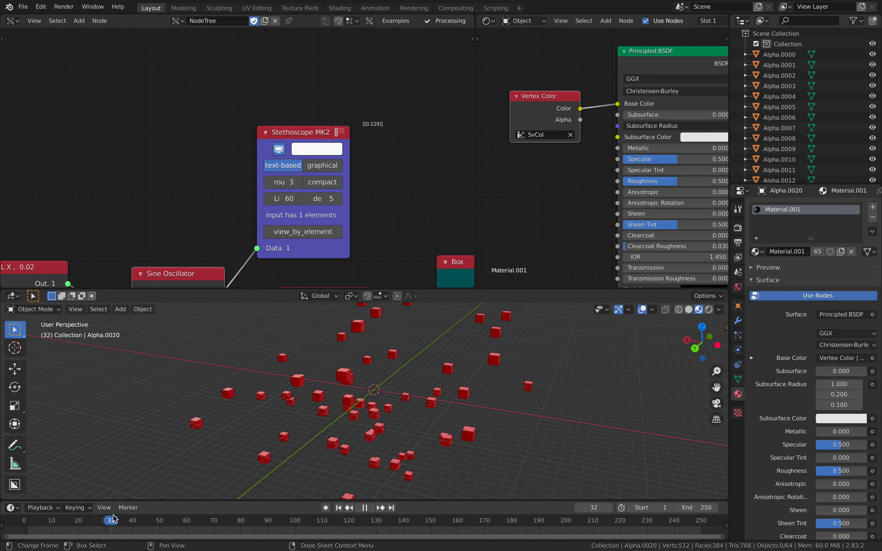
pyautogui.press('space')
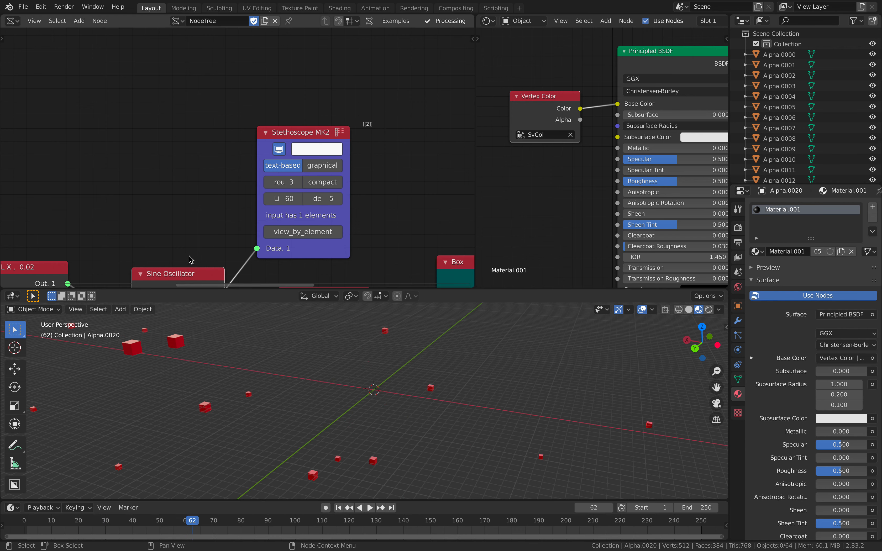
# Set the Sine Oscillator's Offset to 0.00 and play the animation to check its output range
pyautogui.scroll(-2, 189, 257)
pyautogui.moveTo(185, 263); pyautogui.dragTo(177, 165, button='middle')
pyautogui.moveTo(178, 178); pyautogui.dragTo(165, 166)
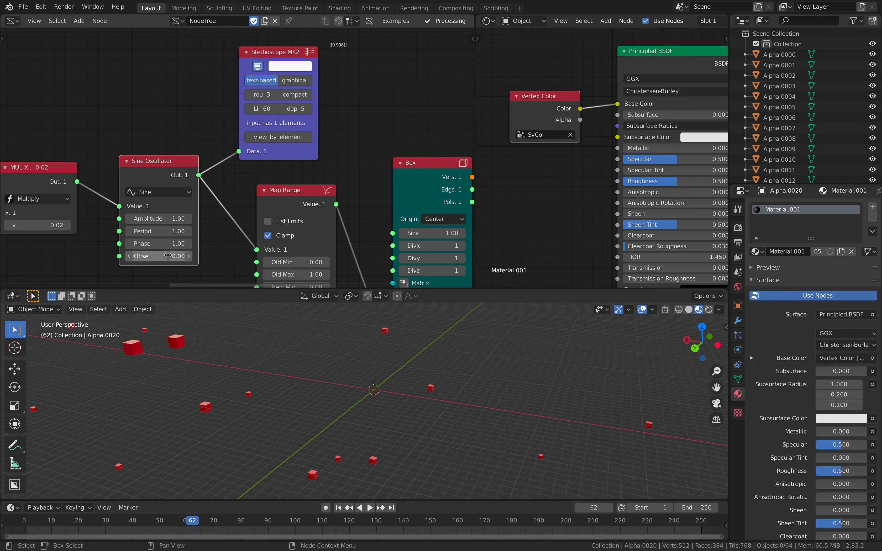
pyautogui.press('space')
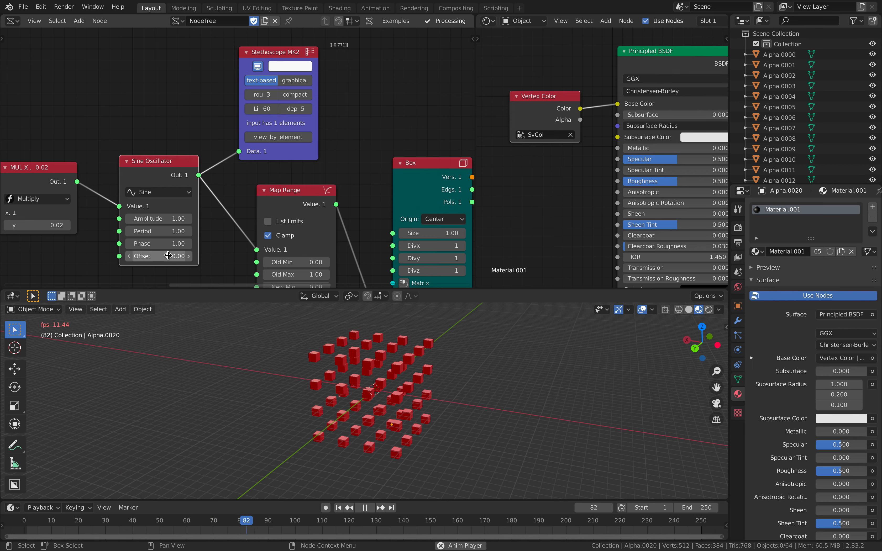
pyautogui.press('space')
# Set the Map Range node's Old Min to -1.00
pyautogui.moveTo(268, 221); pyautogui.dragTo(206, 95, button='middle')
pyautogui.scroll(-4, 276, 223)
pyautogui.scroll(2, 273, 139)
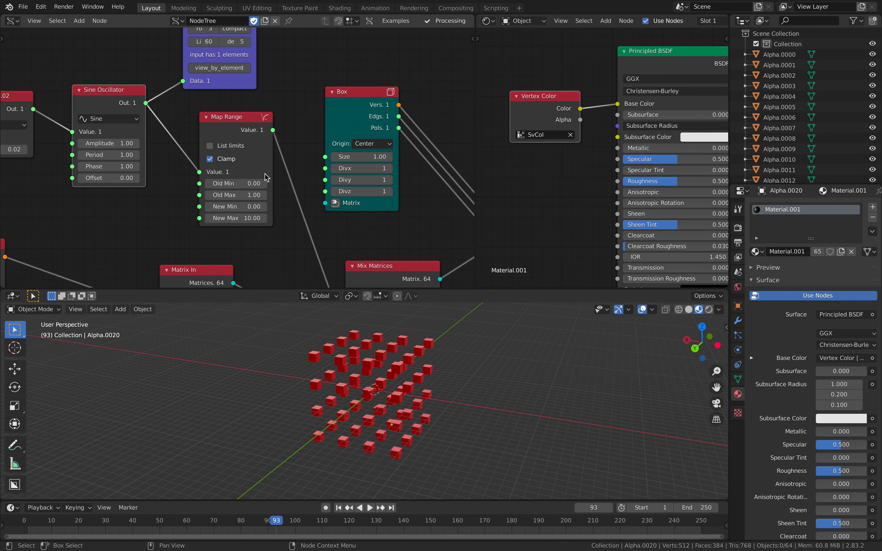
pyautogui.moveTo(226, 169); pyautogui.dragTo(256, 179, button='middle')
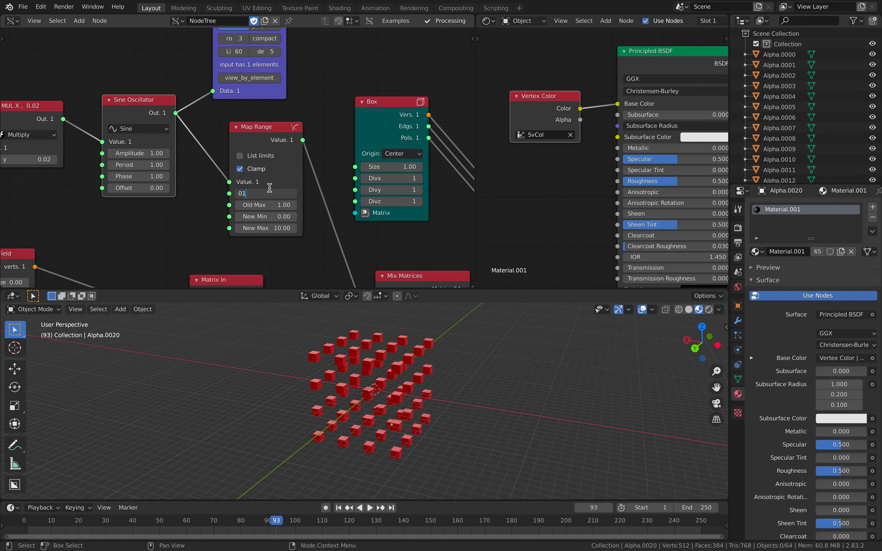
pyautogui.write('1')
pyautogui.press('Return')
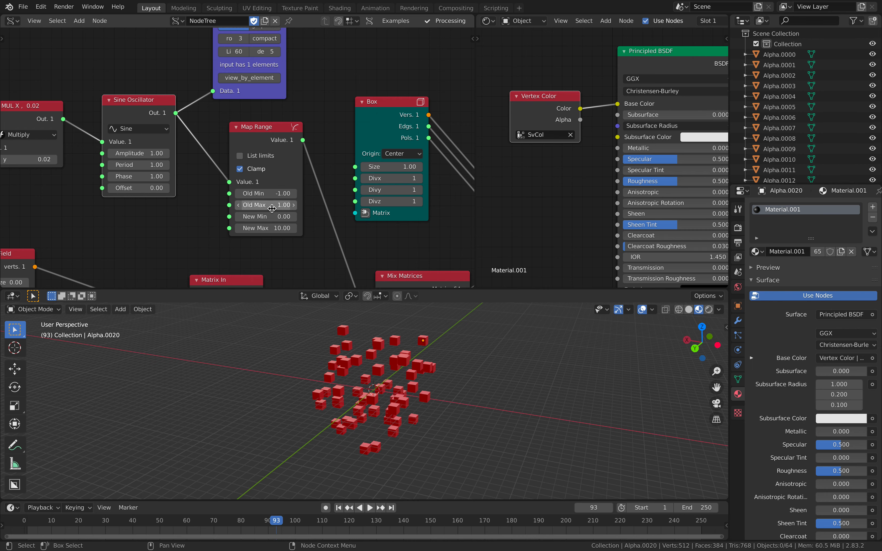
# Play the animation to check how the cubes move with the remapped input range
pyautogui.moveTo(272, 208); pyautogui.dragTo(264, 185, button='middle')
pyautogui.moveTo(243, 111)
pyautogui.mouseDown(button='middle')
pyautogui.moveTo(237, 66)
pyautogui.moveTo(238, 101)
pyautogui.mouseUp(button='middle')
pyautogui.scroll(2, 240, 176)
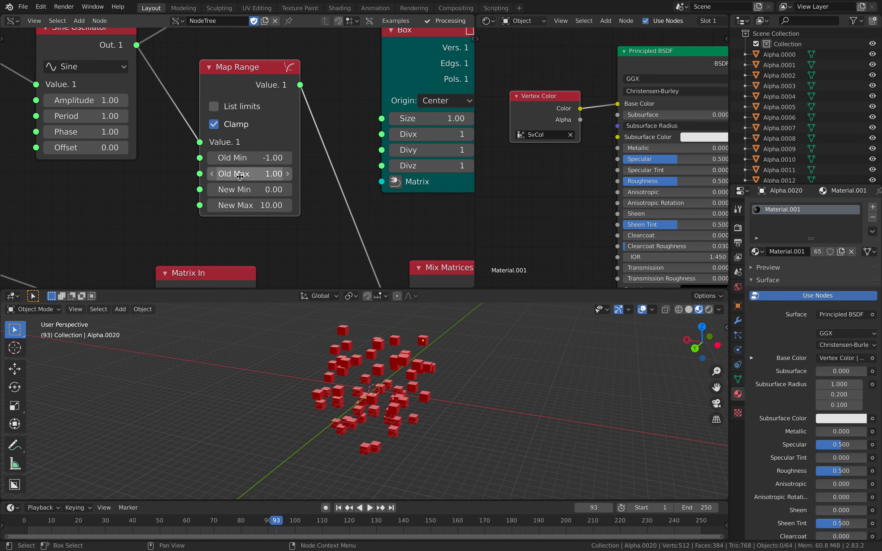
pyautogui.scroll(-1, 242, 125)
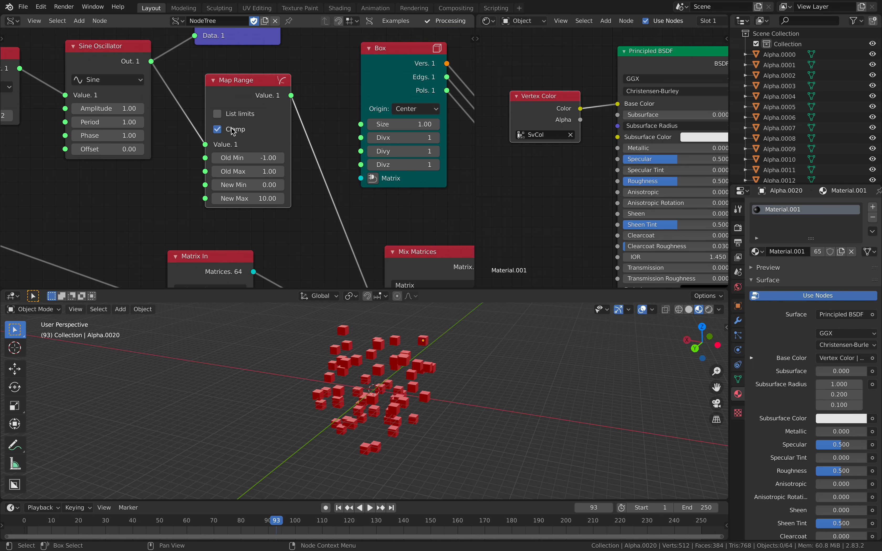
pyautogui.scroll(1, 264, 152)
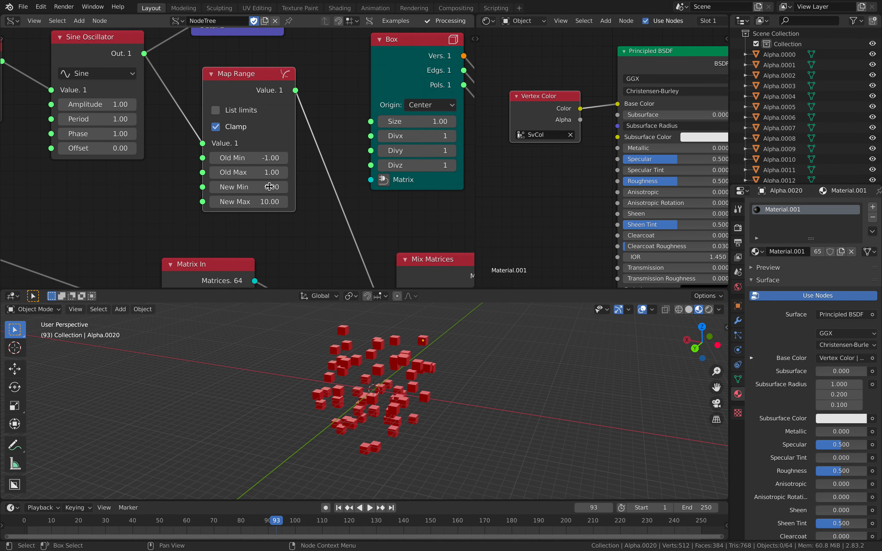
pyautogui.press('space')
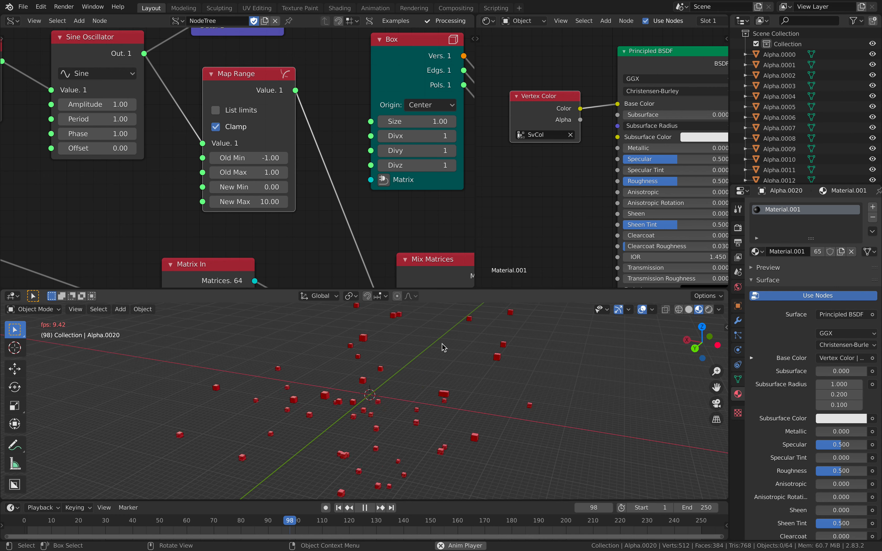
pyautogui.press('space')
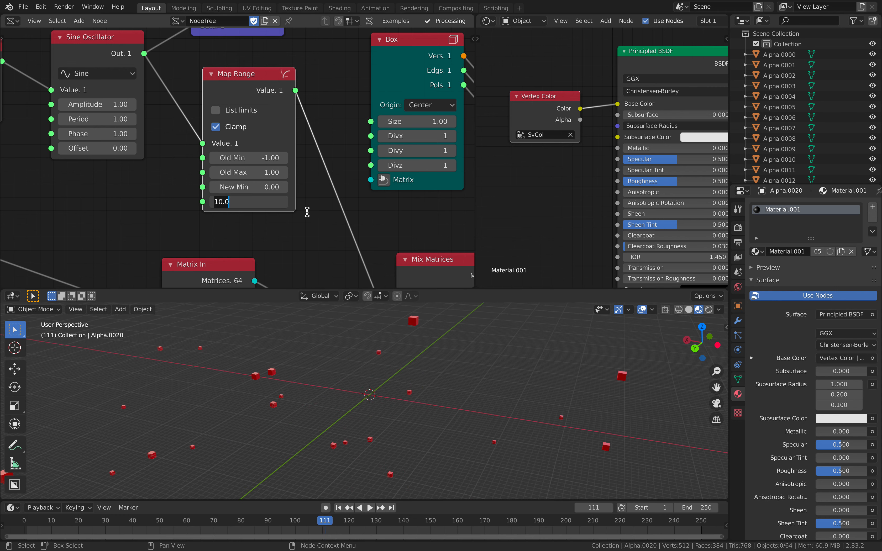
# Set the Map Range node's New Max to 2.00 and save the file after a playback check
pyautogui.press('Return')
pyautogui.press('space')
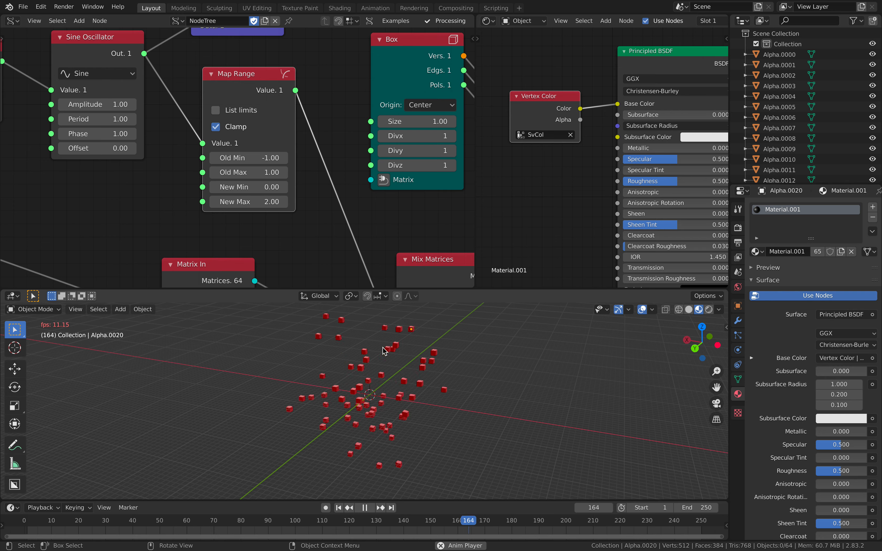
pyautogui.press('space')
pyautogui.click(352, 228)
pyautogui.moveTo(352, 228); pyautogui.dragTo(279, 174, button='middle')
pyautogui.hotkey('ctrl', 's')
# Connect Map Range's Value output to the Mix Colors node's Factor and play the animation to check the color change
pyautogui.scroll(-3, 314, 182)
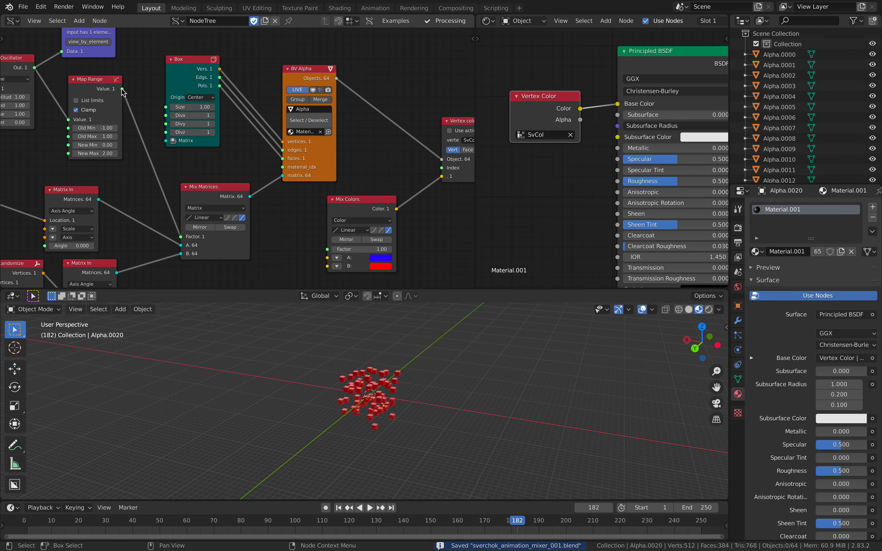
pyautogui.moveTo(122, 89); pyautogui.dragTo(295, 233)
pyautogui.press('space')
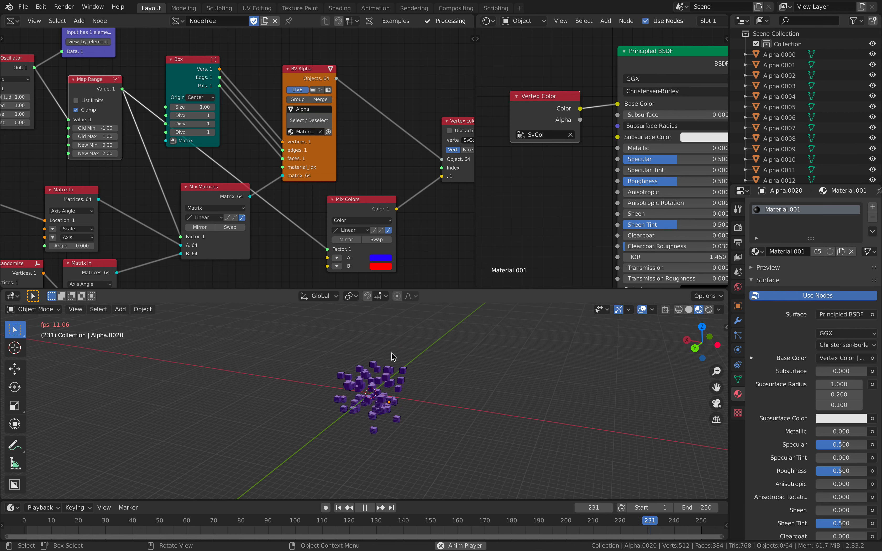
pyautogui.press('space')
pyautogui.moveTo(390, 366); pyautogui.dragTo(339, 361, button='middle')
pyautogui.scroll(3, 396, 359)
# Save the file and move the Box and BV Alpha nodes upward to open up the layout
pyautogui.hotkey('ctrl', 's')
pyautogui.scroll(-4, 241, 161)
pyautogui.moveTo(242, 161); pyautogui.dragTo(257, 213, button='middle')
pyautogui.moveTo(224, 155); pyautogui.dragTo(245, 104)
pyautogui.moveTo(298, 145); pyautogui.dragTo(325, 103)
pyautogui.moveTo(260, 94); pyautogui.dragTo(262, 97)
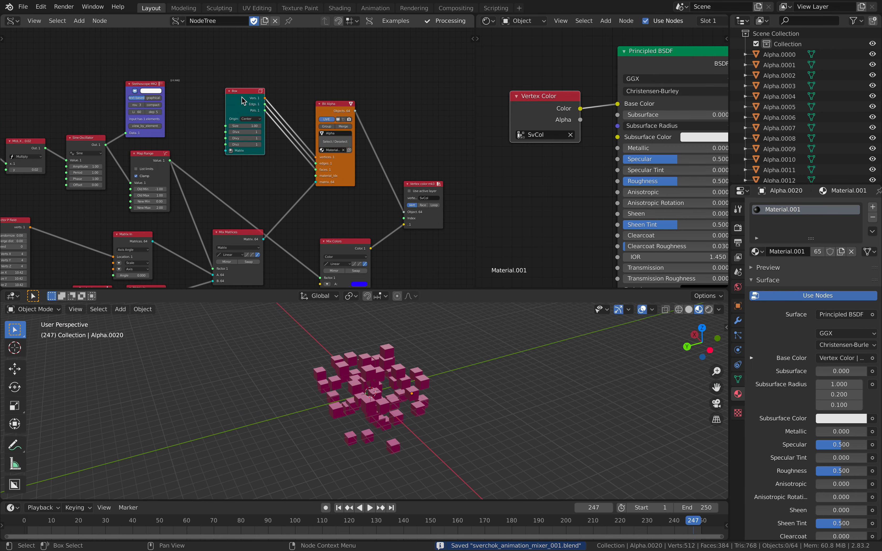
# Spread out the Mix Matrices, Matrix In and Randomize nodes to tidy the node layout
pyautogui.moveTo(310, 92); pyautogui.dragTo(339, 47, button='middle')
pyautogui.scroll(8, 327, 107)
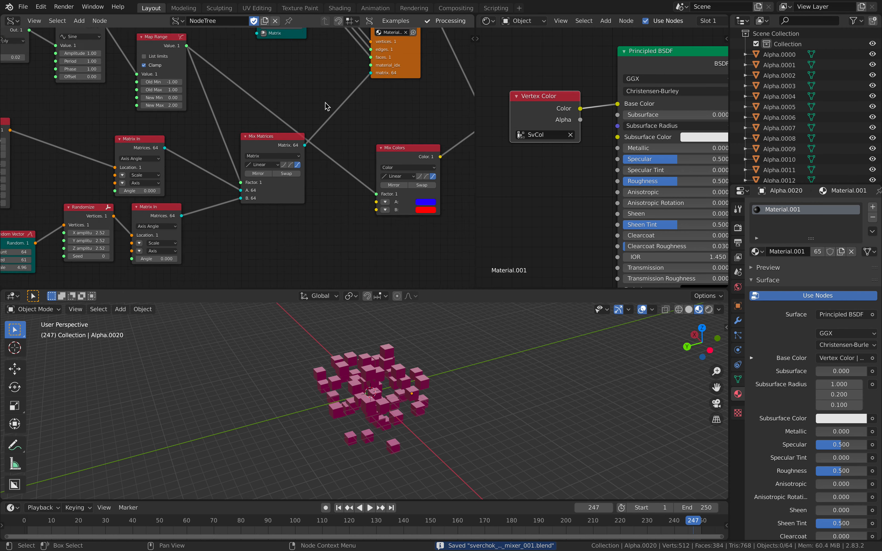
pyautogui.moveTo(296, 200); pyautogui.dragTo(326, 210)
pyautogui.moveTo(144, 228); pyautogui.dragTo(137, 232)
pyautogui.scroll(-2, 156, 200)
pyautogui.moveTo(163, 188); pyautogui.dragTo(230, 119, button='middle')
pyautogui.moveTo(175, 76); pyautogui.dragTo(199, 75)
pyautogui.moveTo(205, 83); pyautogui.dragTo(209, 74, button='middle')
pyautogui.moveTo(201, 154); pyautogui.dragTo(209, 166)
pyautogui.moveTo(243, 146); pyautogui.dragTo(333, 151, button='middle')
pyautogui.moveTo(207, 164); pyautogui.dragTo(193, 196)
pyautogui.moveTo(205, 158); pyautogui.dragTo(222, 111, button='middle')
pyautogui.scroll(4, 236, 156)
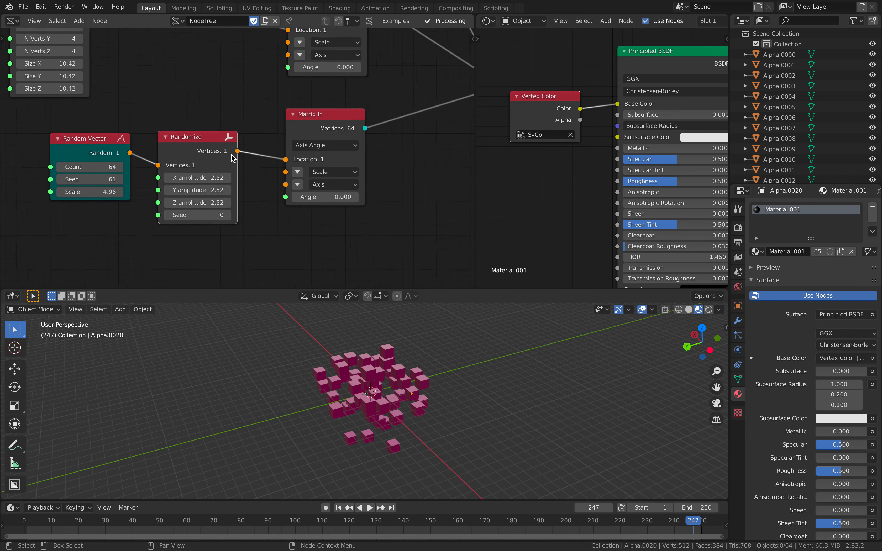
# Connect Randomize's Vertices output to the lower Matrix In node's Axis input and set its Angle to 180.000
pyautogui.moveTo(282, 185); pyautogui.dragTo(289, 187)
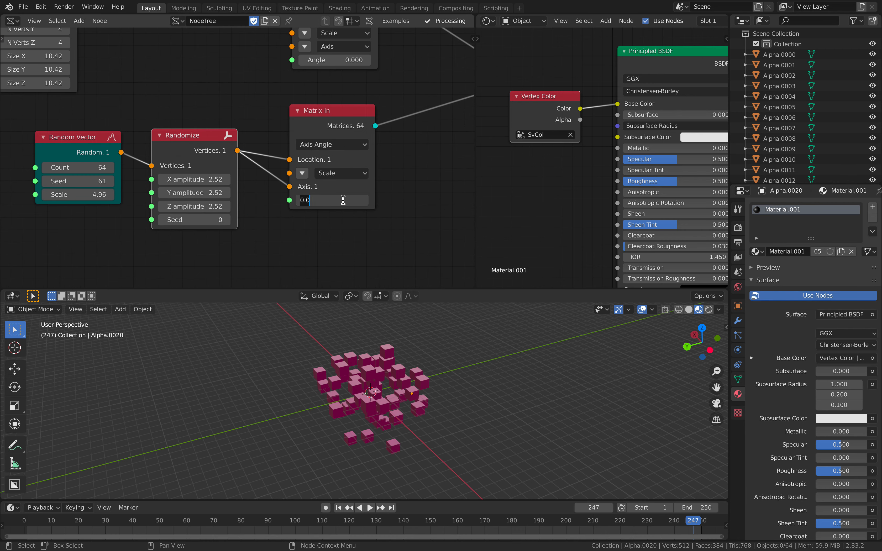
pyautogui.write('0')
pyautogui.press('Return')
pyautogui.moveTo(384, 297); pyautogui.dragTo(397, 296, button='middle')
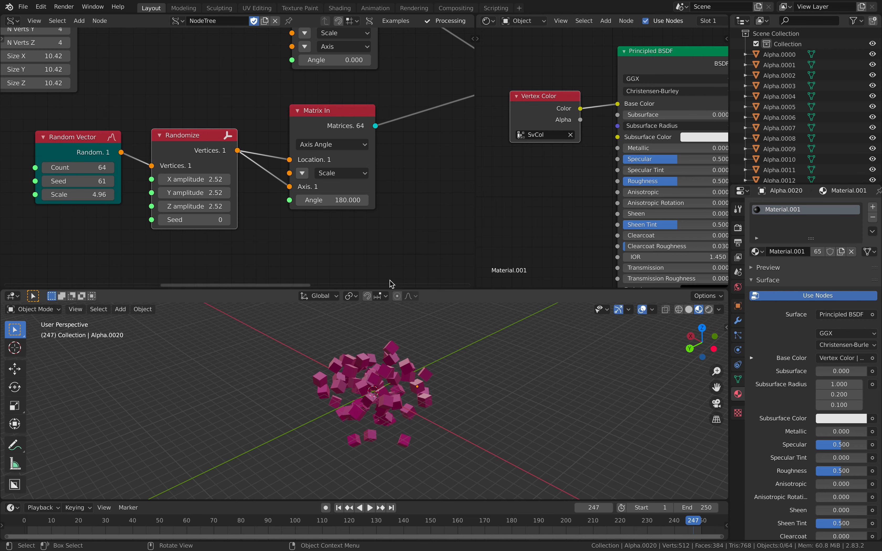
# Enlarge the timeline and scrub through the animation to examine the cubes' rotation, spread and color
pyautogui.moveTo(237, 500); pyautogui.dragTo(246, 476)
pyautogui.press('space')
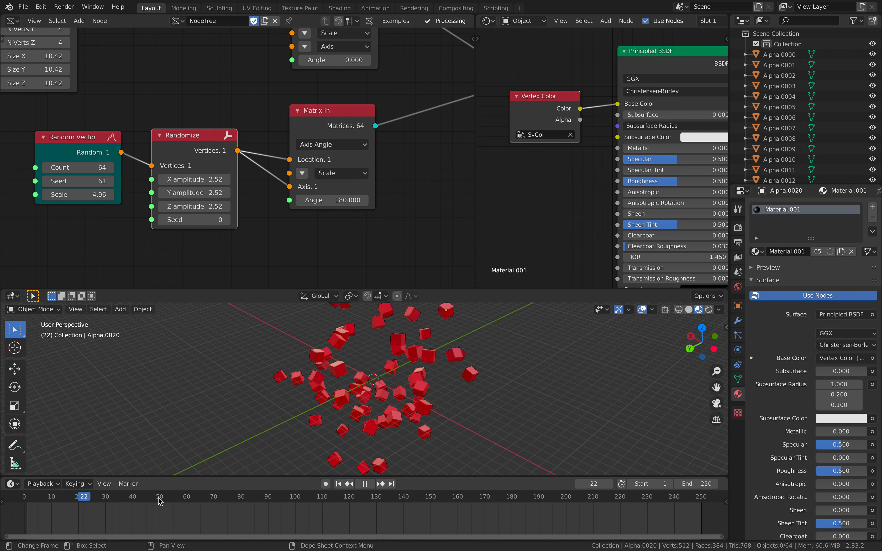
pyautogui.moveTo(310, 502); pyautogui.dragTo(411, 499)
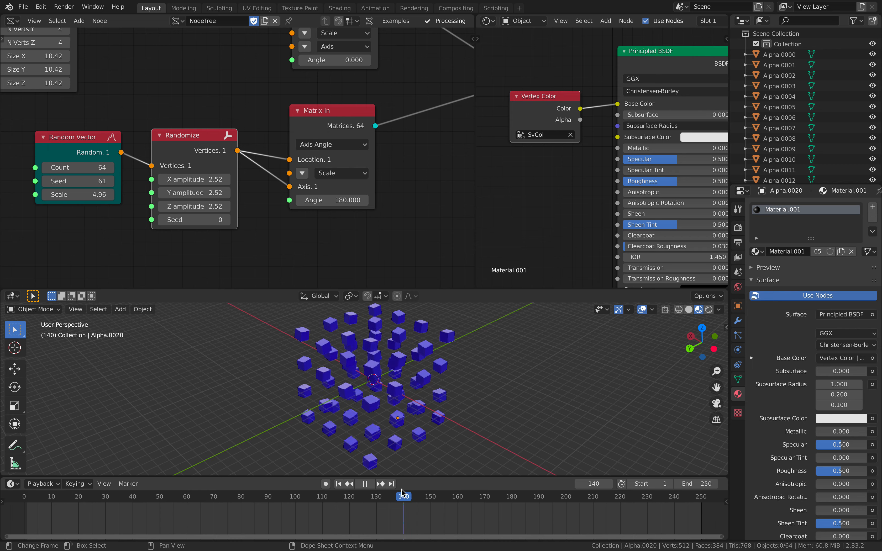
pyautogui.moveTo(397, 490); pyautogui.dragTo(398, 490)
pyautogui.scroll(-3, 433, 413)
pyautogui.moveTo(440, 406); pyautogui.dragTo(501, 383, button='middle')
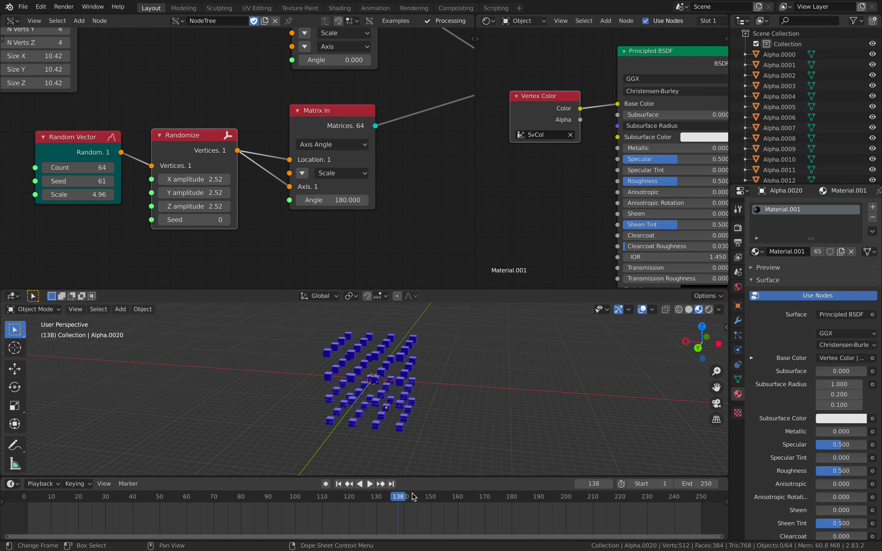
pyautogui.moveTo(444, 498)
pyautogui.mouseDown()
pyautogui.moveTo(470, 495)
pyautogui.moveTo(435, 491)
pyautogui.mouseUp()
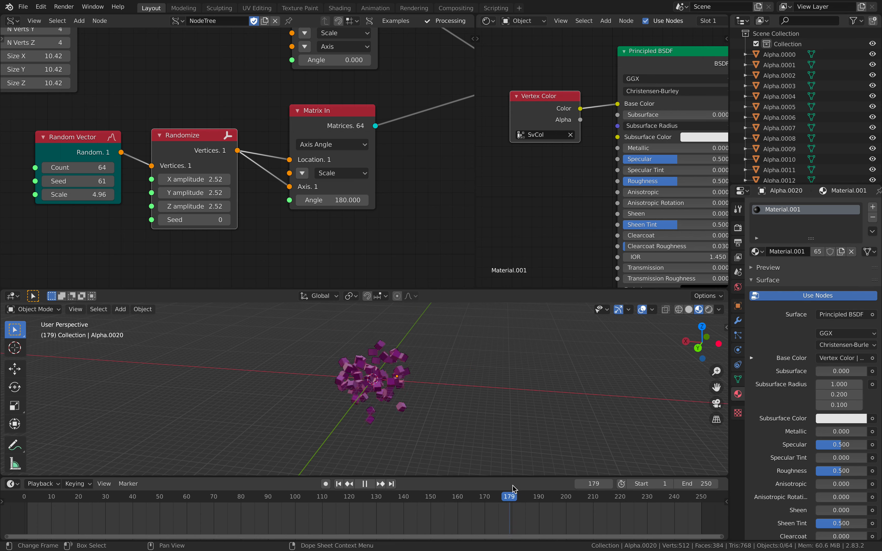
pyautogui.moveTo(485, 492); pyautogui.dragTo(474, 492)
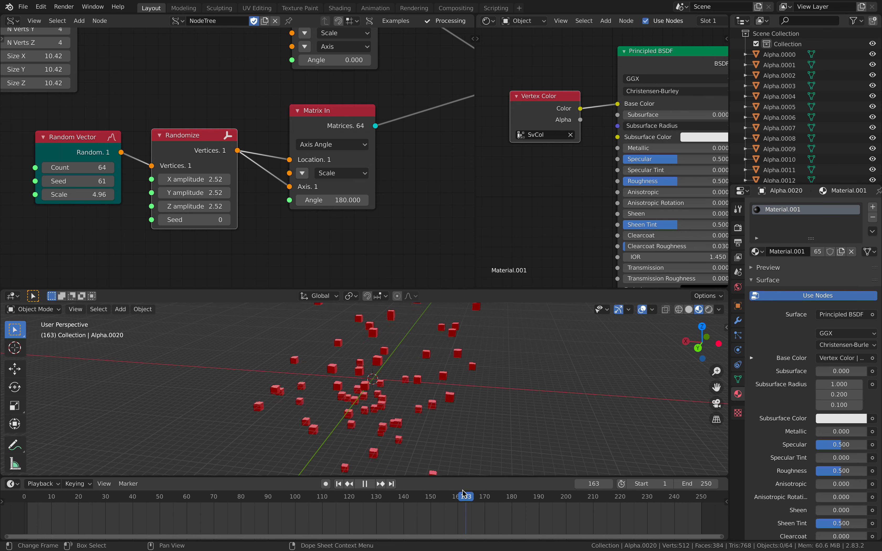
pyautogui.moveTo(474, 493); pyautogui.dragTo(520, 491)
# Save the blend file with the new rotation setup
pyautogui.moveTo(364, 194); pyautogui.dragTo(289, 230, button='middle')
pyautogui.scroll(-3, 324, 188)
pyautogui.moveTo(387, 175); pyautogui.dragTo(224, 211, button='middle')
pyautogui.hotkey('ctrl', 's')
pyautogui.scroll(1, 263, 145)
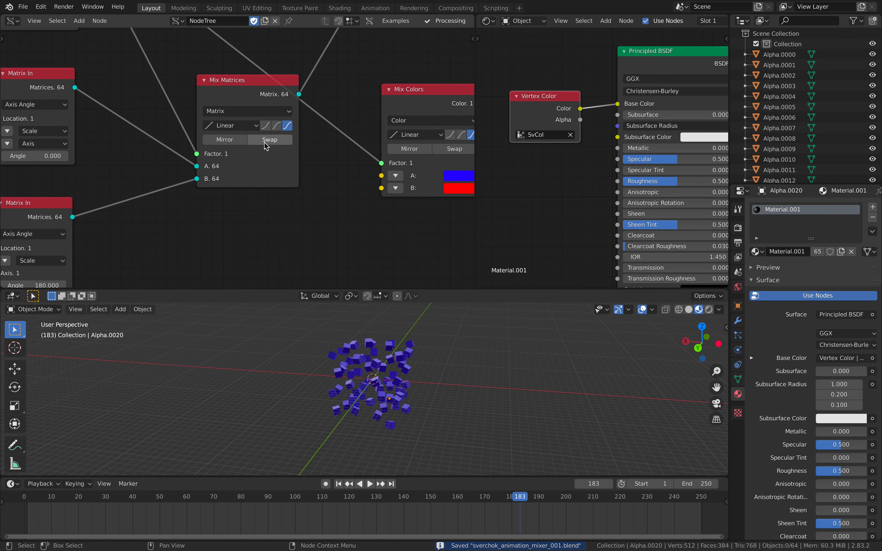
# Try the Swap option on the Mix Matrices node and look through its interpolation types
pyautogui.click(267, 142)
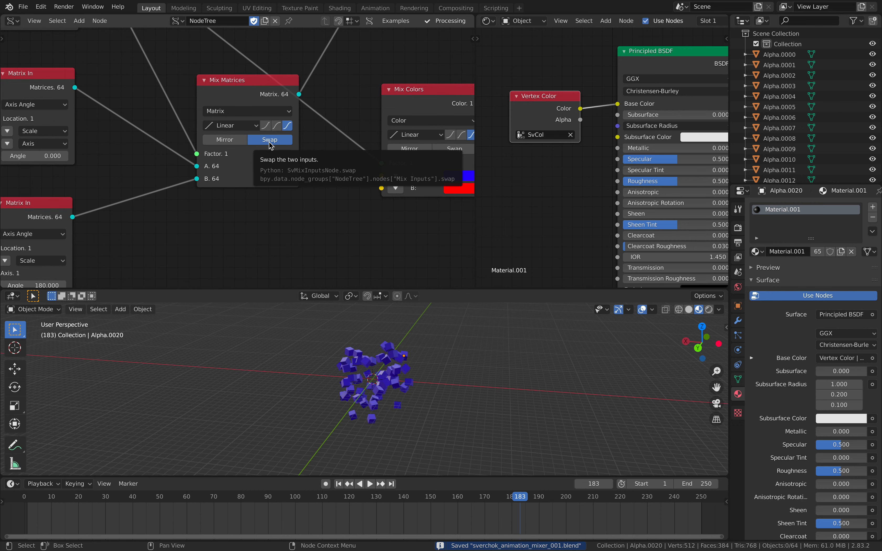
pyautogui.click(271, 142)
pyautogui.scroll(3, 237, 157)
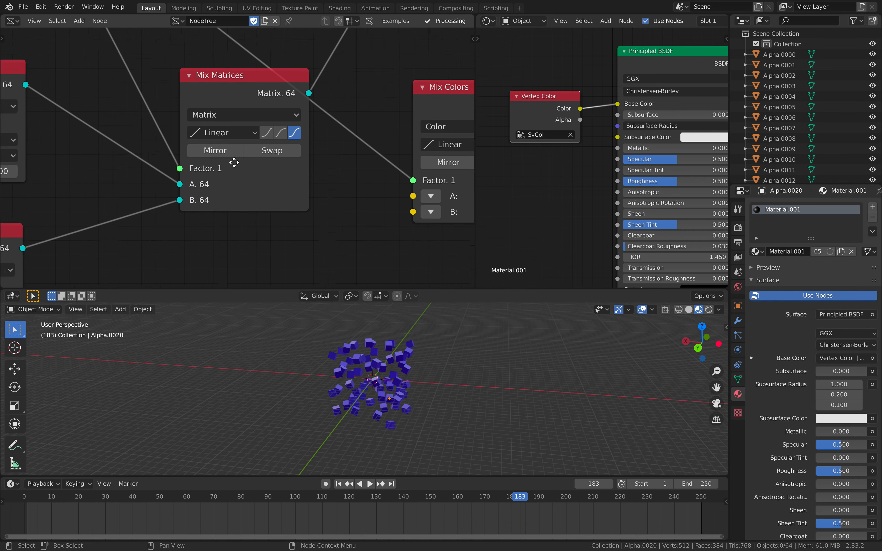
pyautogui.click(195, 174)
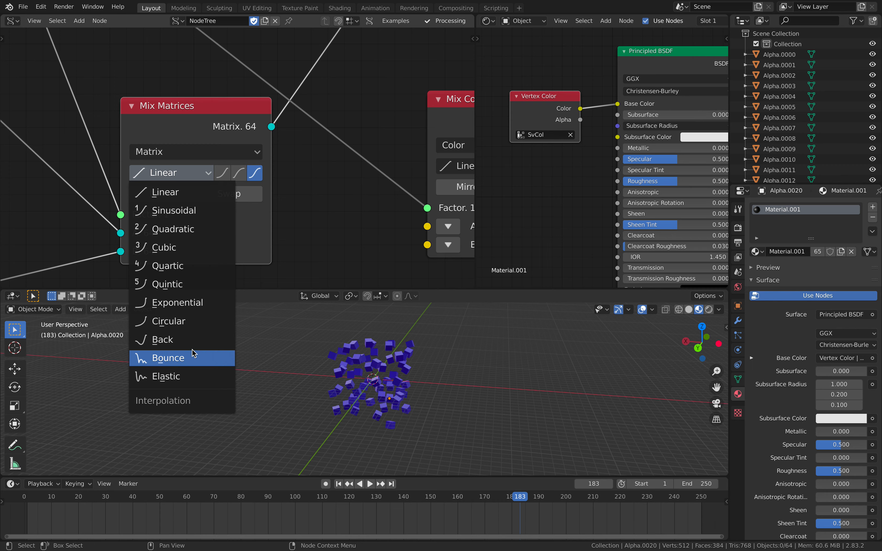
pyautogui.click(196, 199)
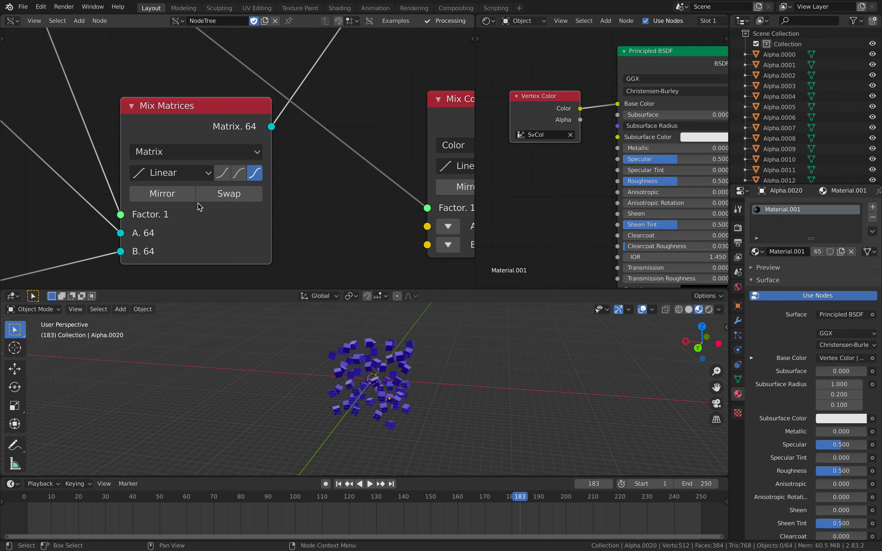
# Switch the Mix Matrices node to its first easing curve and play the animation from the start frame
pyautogui.scroll(2, 229, 179)
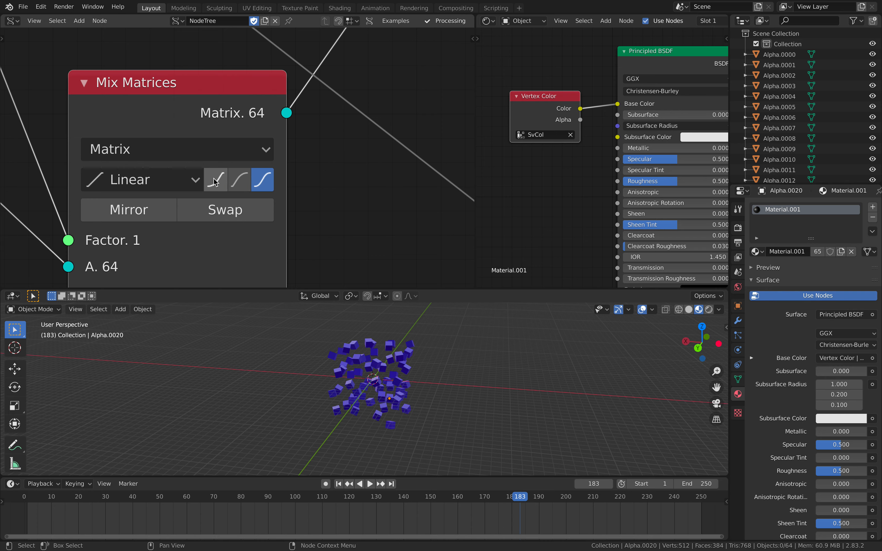
pyautogui.click(263, 180)
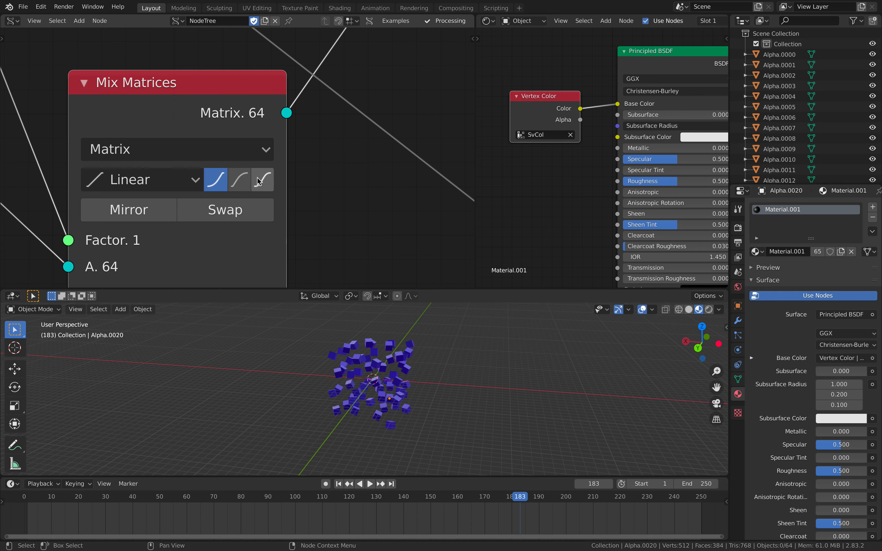
pyautogui.click(216, 179)
pyautogui.scroll(-2, 216, 179)
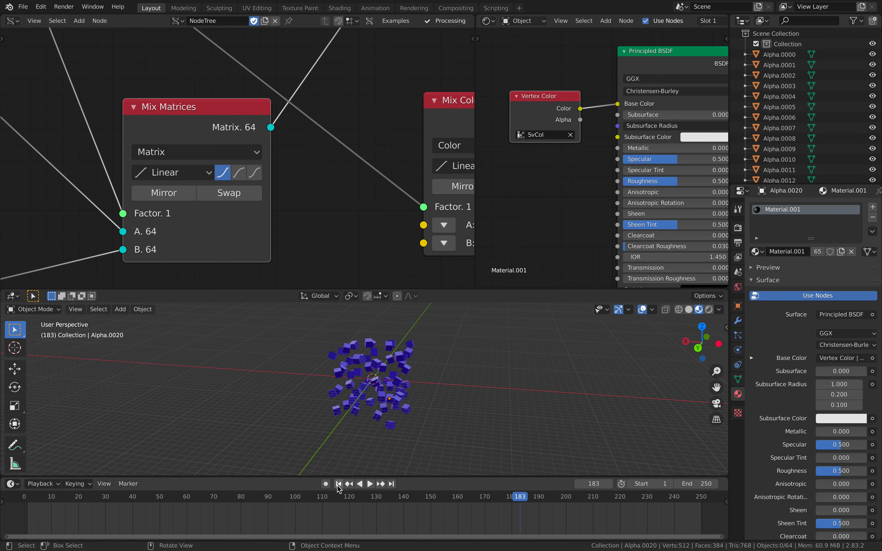
pyautogui.click(339, 484)
pyautogui.click(369, 485)
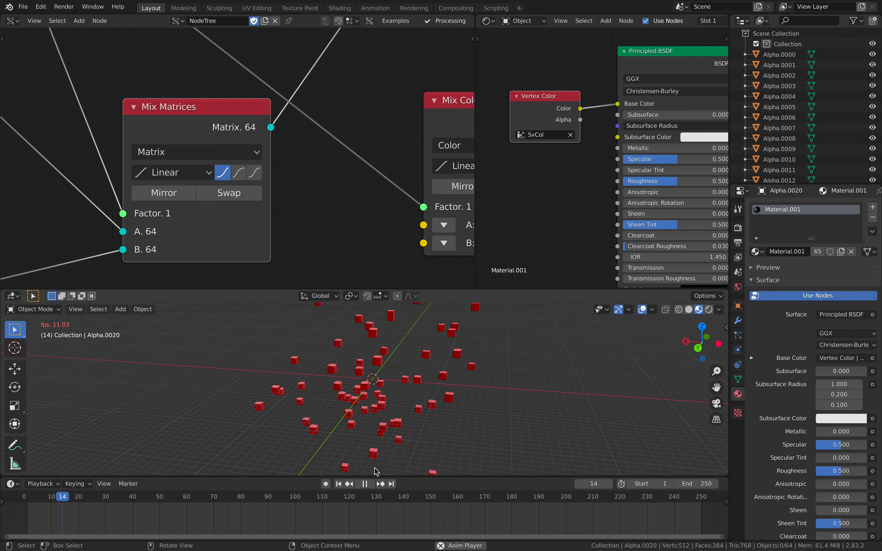
pyautogui.click(365, 483)
# Save the file with the changed easing mode
pyautogui.scroll(-5, 339, 252)
pyautogui.click(339, 247)
pyautogui.hotkey('ctrl', 's')
pyautogui.scroll(-5, 339, 246)
pyautogui.scroll(-4, 377, 350)
# Add an Empty to the scene, raise it along the Z axis above the cubes, and save the file
pyautogui.moveTo(377, 351)
pyautogui.keyDown('shift'); pyautogui.mouseDown(button='middle')
pyautogui.moveTo(338, 364)
pyautogui.moveTo(368, 359)
pyautogui.mouseUp(button='middle'); pyautogui.keyUp('shift')
pyautogui.hotkey('shift', 'a')
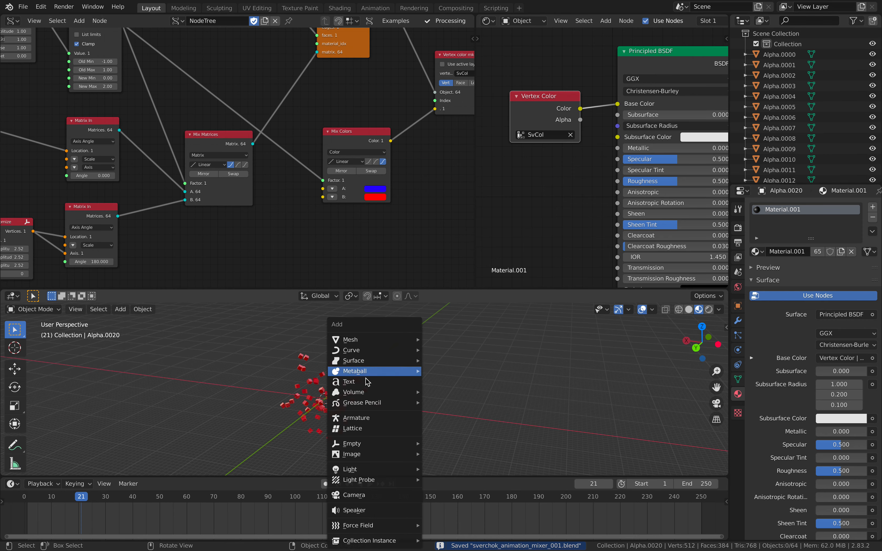
pyautogui.moveTo(375, 443)
pyautogui.click(422, 444)
pyautogui.press('g')
pyautogui.press('z')
pyautogui.click(375, 338)
pyautogui.click(376, 351)
pyautogui.moveTo(377, 350); pyautogui.dragTo(364, 354, button='middle')
pyautogui.hotkey('ctrl', 's')
# Add an Objects in node in the empty area beside the existing Sverchok node tree
pyautogui.moveTo(159, 197); pyautogui.dragTo(247, 198, button='middle')
pyautogui.scroll(-10, 246, 195)
pyautogui.moveTo(159, 135); pyautogui.dragTo(200, 179, button='middle')
pyautogui.moveTo(140, 209); pyautogui.dragTo(247, 160, button='middle')
pyautogui.hotkey('shift', 'a')
pyautogui.click(120, 106)
pyautogui.write('objec')
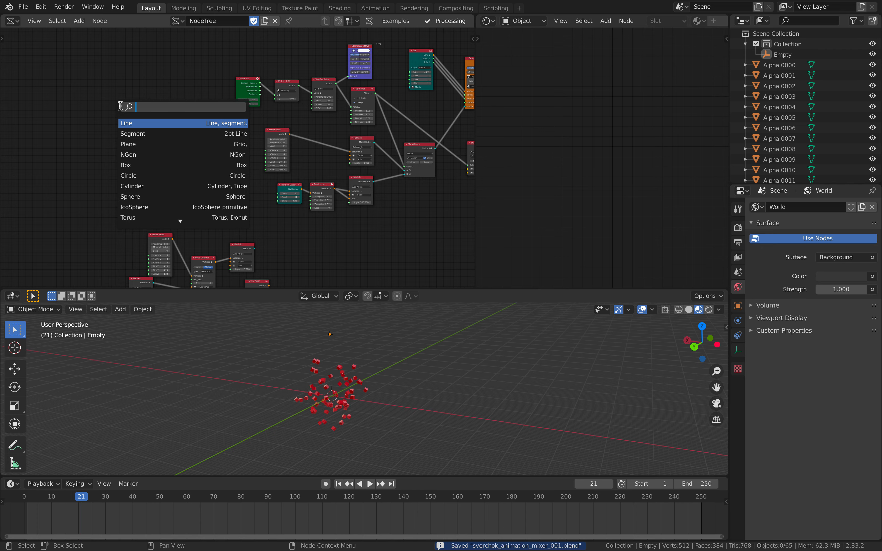
pyautogui.write('ts i')
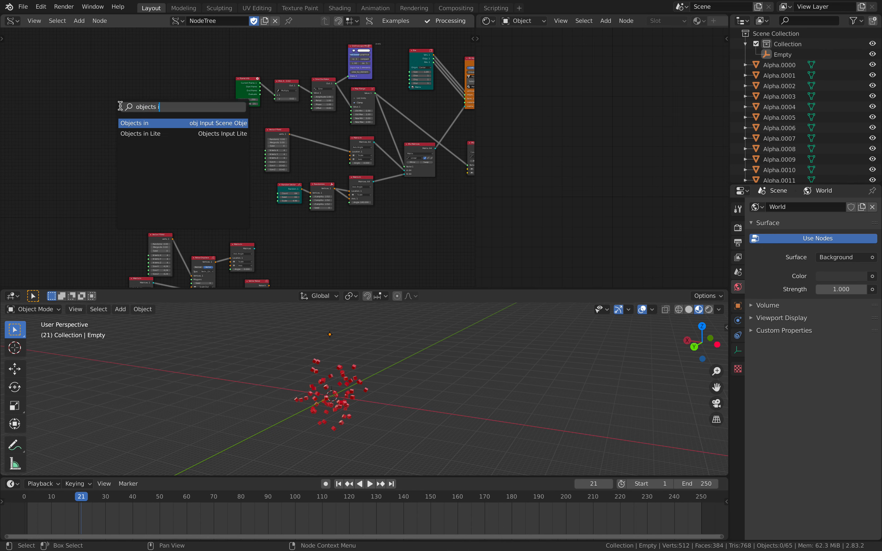
pyautogui.press('Down')
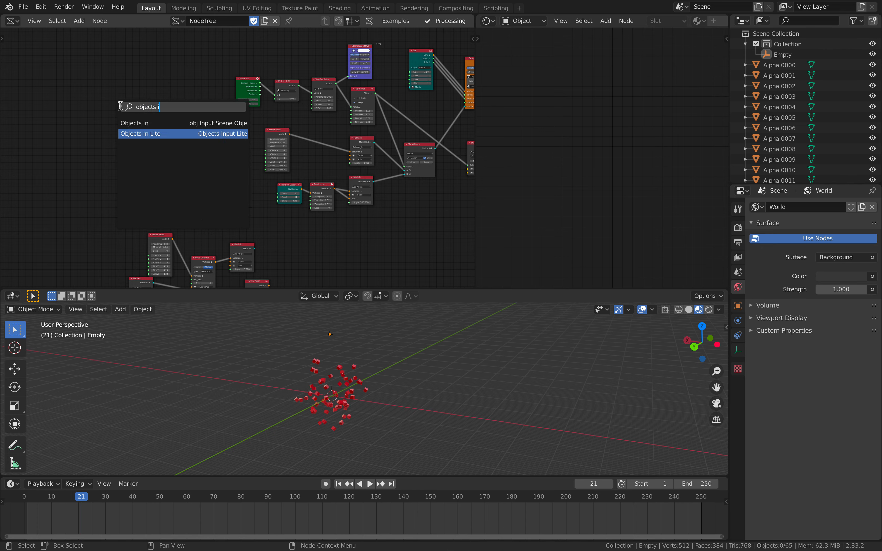
pyautogui.press('Up')
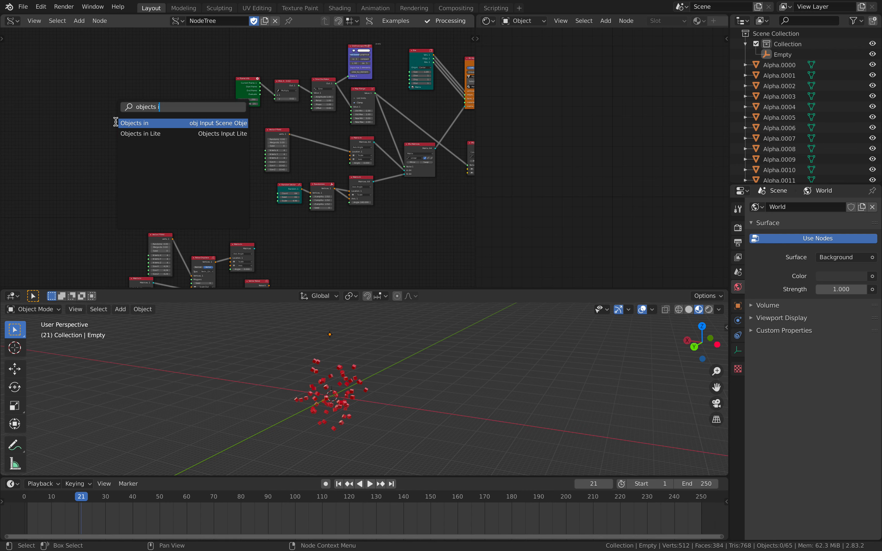
pyautogui.click(147, 124)
pyautogui.click(137, 119)
# Load the Empty from the scene into the Objects in node with Get selection
pyautogui.scroll(7, 152, 104)
pyautogui.moveTo(110, 117); pyautogui.dragTo(141, 127, button='middle')
pyautogui.click(69, 128)
pyautogui.scroll(2, 233, 157)
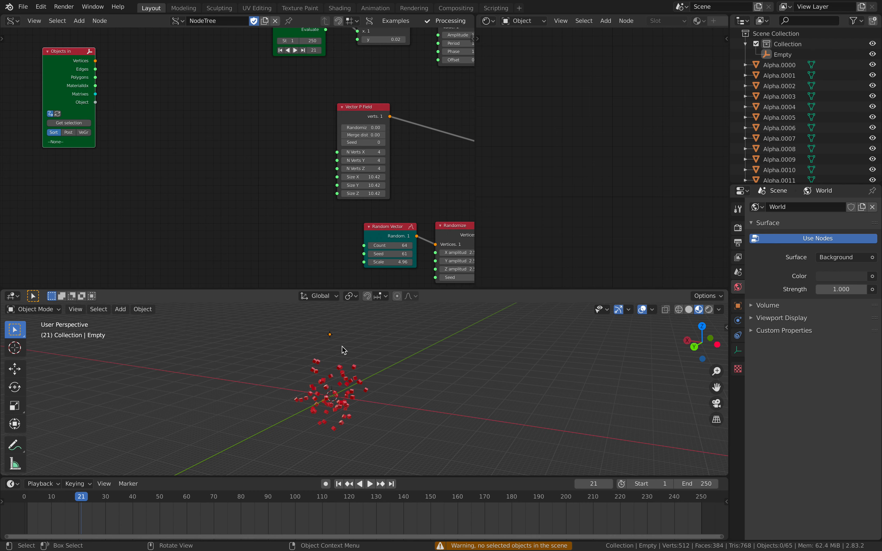
pyautogui.click(331, 336)
pyautogui.click(62, 124)
# Add a Matrix out node beside Objects in and link the Matrixes output to its Matrix input
pyautogui.moveTo(67, 90); pyautogui.dragTo(193, 110)
pyautogui.scroll(1, 153, 116)
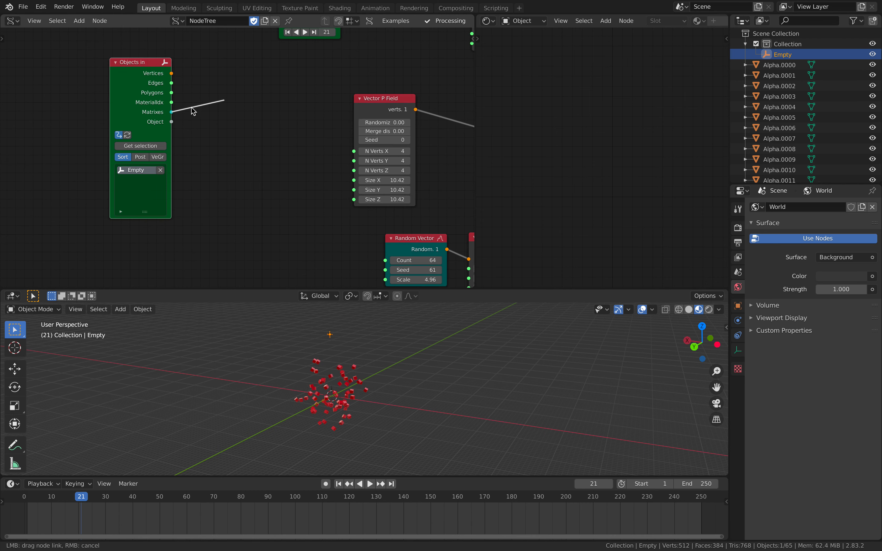
pyautogui.moveTo(272, 101); pyautogui.dragTo(272, 101)
pyautogui.scroll(-1, 233, 100)
pyautogui.moveTo(166, 89); pyautogui.dragTo(101, 95)
pyautogui.hotkey('alt', 'space')
pyautogui.write('matrix i')
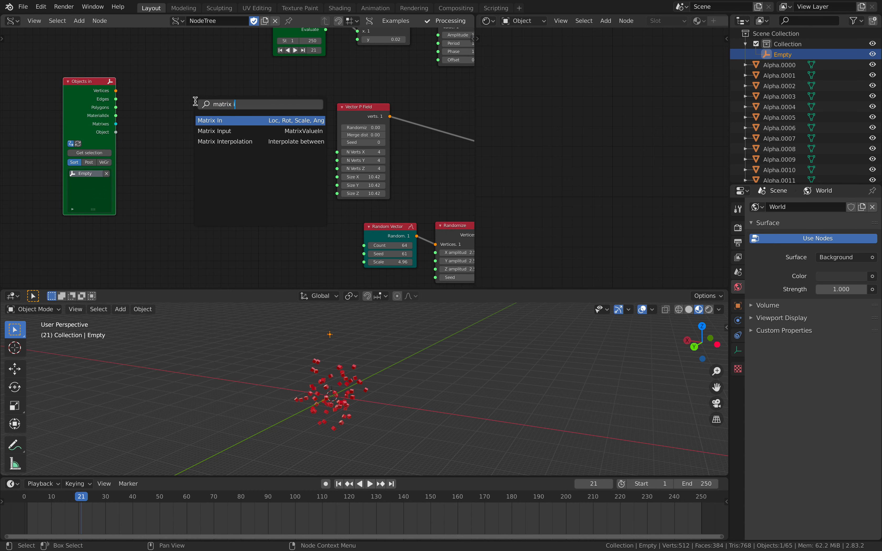
pyautogui.press('Return')
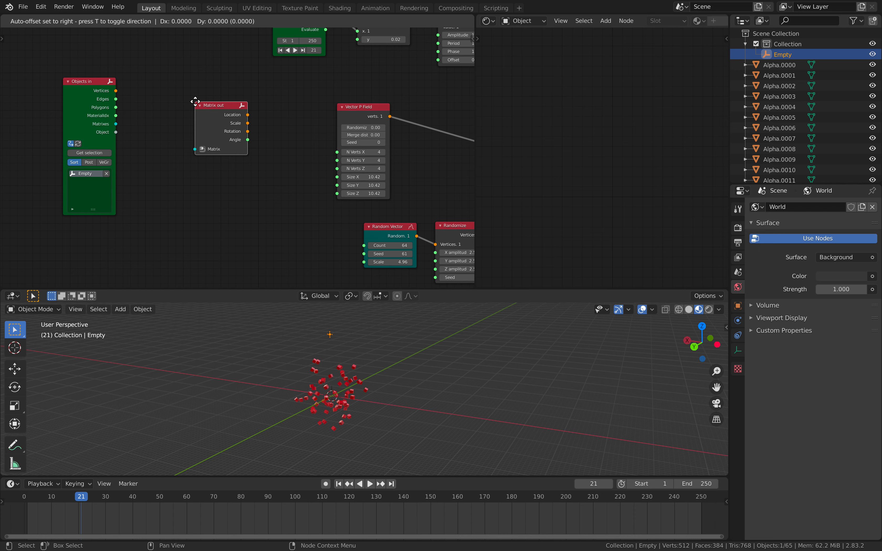
pyautogui.click(167, 92)
pyautogui.moveTo(116, 124); pyautogui.dragTo(170, 141)
pyautogui.moveTo(184, 127); pyautogui.dragTo(151, 137)
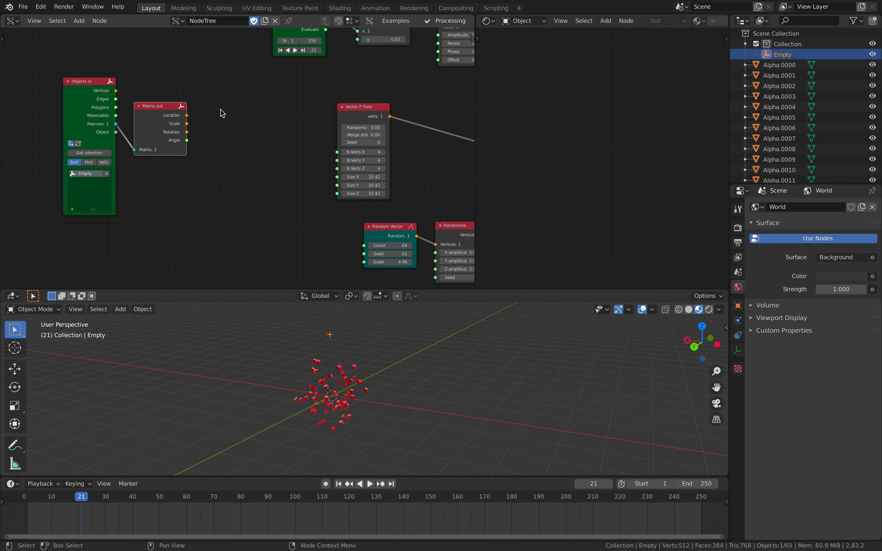
# Add a Vector out node and connect the Location output of Matrix out to its Vectors input
pyautogui.hotkey('shift', 'a')
pyautogui.click(221, 110)
pyautogui.write('vector o')
pyautogui.press('Return')
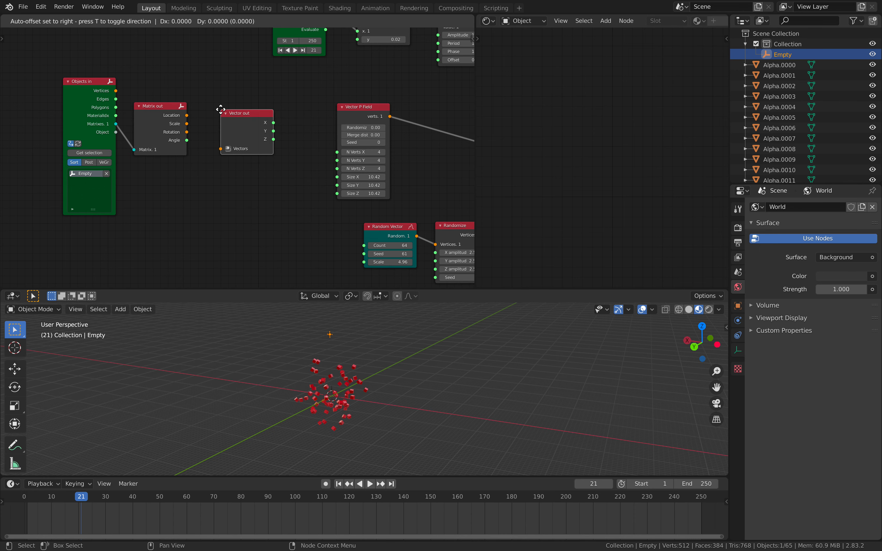
pyautogui.click(197, 111)
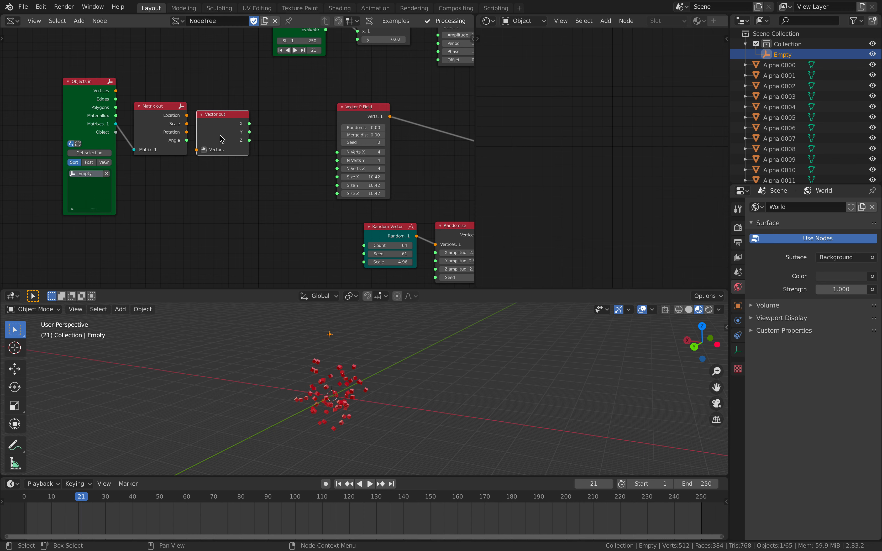
pyautogui.moveTo(185, 114); pyautogui.dragTo(263, 127)
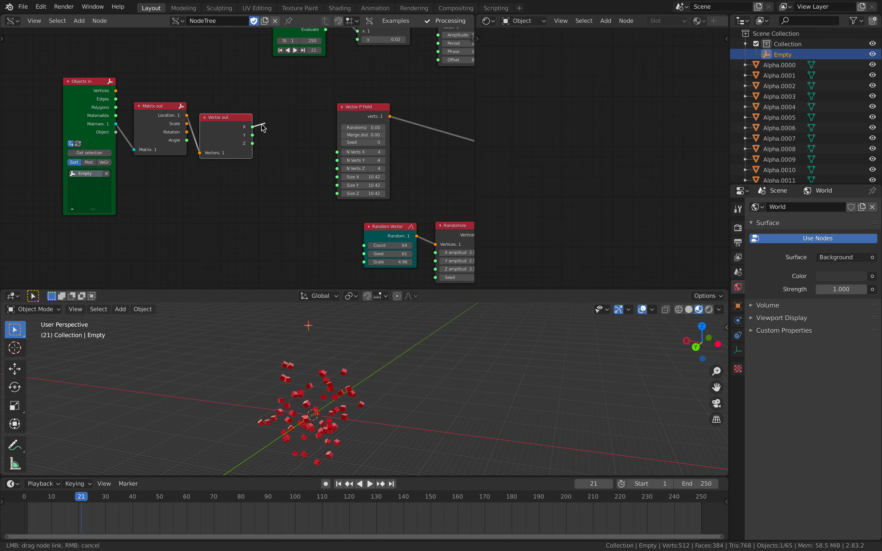
# Collapse the Matrix out and Vector out nodes and arrange them in a row after Objects in
pyautogui.click(140, 106)
pyautogui.moveTo(162, 107); pyautogui.dragTo(142, 115)
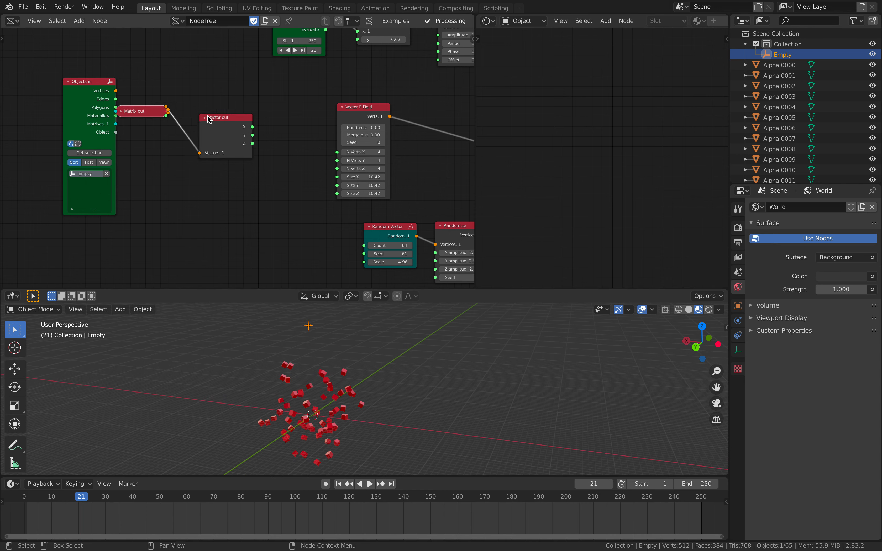
pyautogui.click(205, 117)
pyautogui.moveTo(218, 119); pyautogui.dragTo(216, 117)
pyautogui.moveTo(147, 117); pyautogui.dragTo(166, 107)
# Move the Objects in, Matrix out and Vector out nodes away from Vector P Field to make room between them
pyautogui.moveTo(217, 128); pyautogui.dragTo(77, 182, button='middle')
pyautogui.moveTo(89, 163); pyautogui.dragTo(121, 142)
pyautogui.scroll(-2, 98, 146)
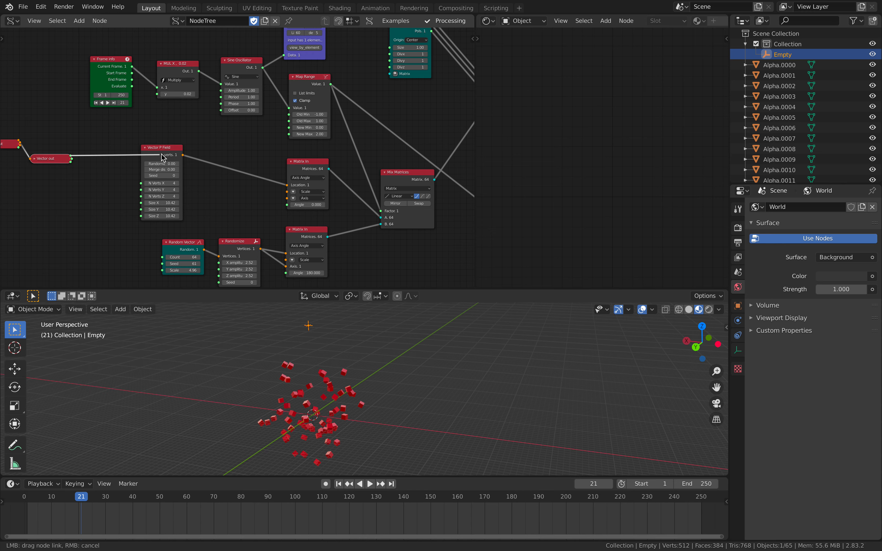
pyautogui.moveTo(198, 147); pyautogui.dragTo(145, 124)
pyautogui.moveTo(296, 103); pyautogui.dragTo(432, 95, button='middle')
pyautogui.moveTo(69, 100); pyautogui.dragTo(169, 188)
pyautogui.press('g')
pyautogui.click(121, 202)
# Duplicate the Map Range node and place the copy between Vector out and Vector P Field
pyautogui.click(453, 74)
pyautogui.hotkey('shift', 'd')
pyautogui.click(150, 141)
pyautogui.scroll(2, 79, 182)
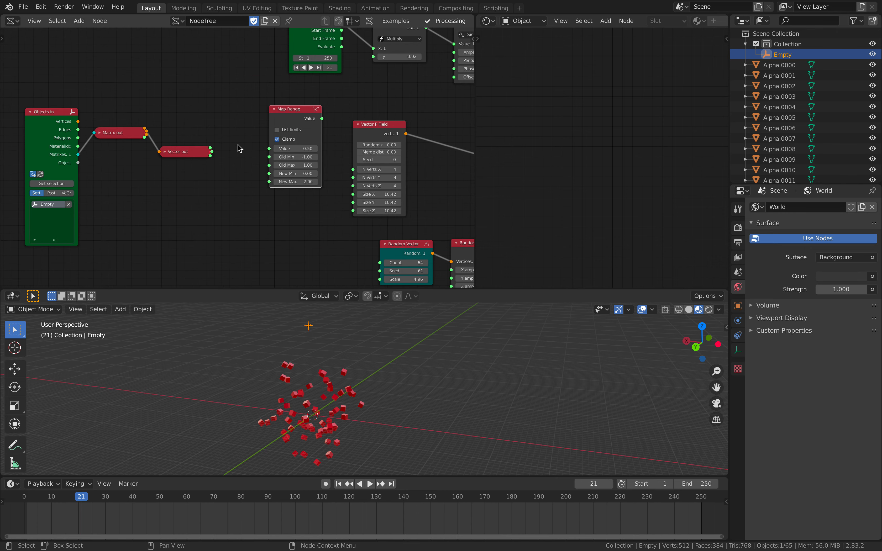
# Feed the X output of Vector out into the copied Map Range, with Old Min -10, Old Max 10 and New Max 1
pyautogui.moveTo(206, 151); pyautogui.dragTo(274, 147)
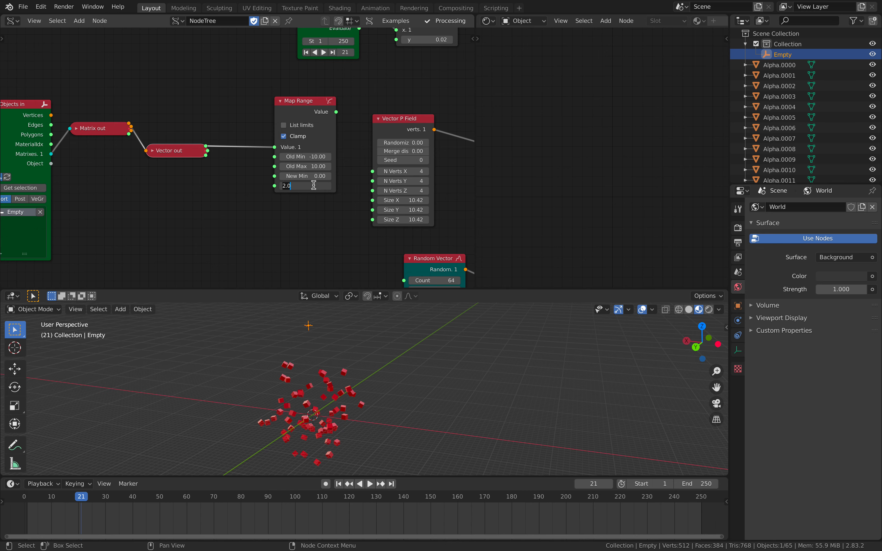
pyautogui.moveTo(300, 118); pyautogui.dragTo(273, 168)
# Widen the Sverchok node editor over the shader editor's space and save the file
pyautogui.scroll(-3, 164, 166)
pyautogui.moveTo(159, 166); pyautogui.dragTo(468, 157, button='middle')
pyautogui.moveTo(474, 145); pyautogui.dragTo(624, 146)
pyautogui.moveTo(523, 147); pyautogui.dragTo(491, 145, button='middle')
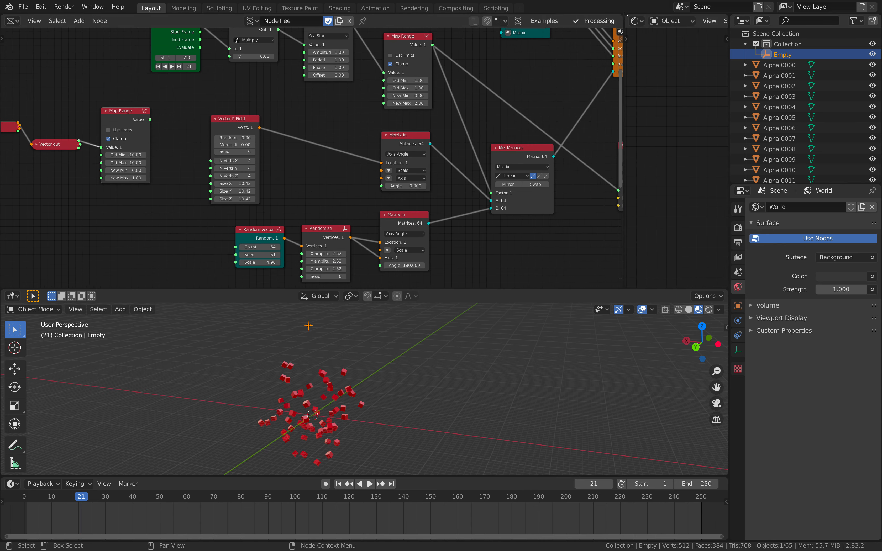
pyautogui.moveTo(623, 16); pyautogui.dragTo(643, 20)
pyautogui.moveTo(502, 125); pyautogui.dragTo(461, 122, button='middle')
pyautogui.moveTo(335, 79); pyautogui.dragTo(306, 74, button='middle')
pyautogui.hotkey('ctrl', 's')
# Connect the Value output of the copied Map Range to the Factor input of Mix Matrices
pyautogui.moveTo(109, 103); pyautogui.dragTo(236, 108)
pyautogui.click(88, 105)
pyautogui.click(88, 135)
pyautogui.moveTo(313, 117); pyautogui.dragTo(364, 169)
# Connect the copied Map Range's Value to the Mix Colors Factor input as well and save the file
pyautogui.moveTo(163, 147); pyautogui.dragTo(116, 144, button='middle')
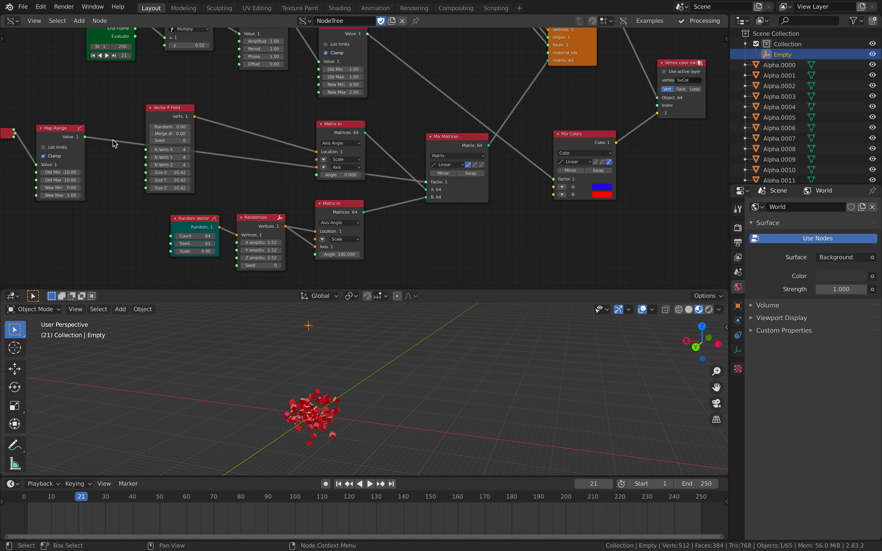
pyautogui.moveTo(85, 138); pyautogui.dragTo(553, 179)
pyautogui.moveTo(606, 120); pyautogui.dragTo(591, 124, button='middle')
pyautogui.hotkey('ctrl', 's')
# Test the setup by moving the Empty around the scene, also during animation playback, and save the file
pyautogui.press('g')
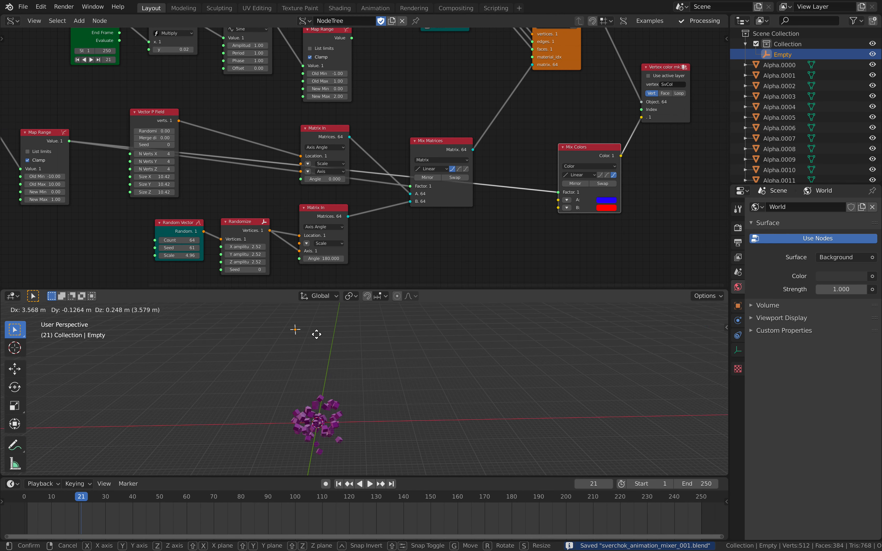
pyautogui.click(325, 337)
pyautogui.press('space')
pyautogui.press('g')
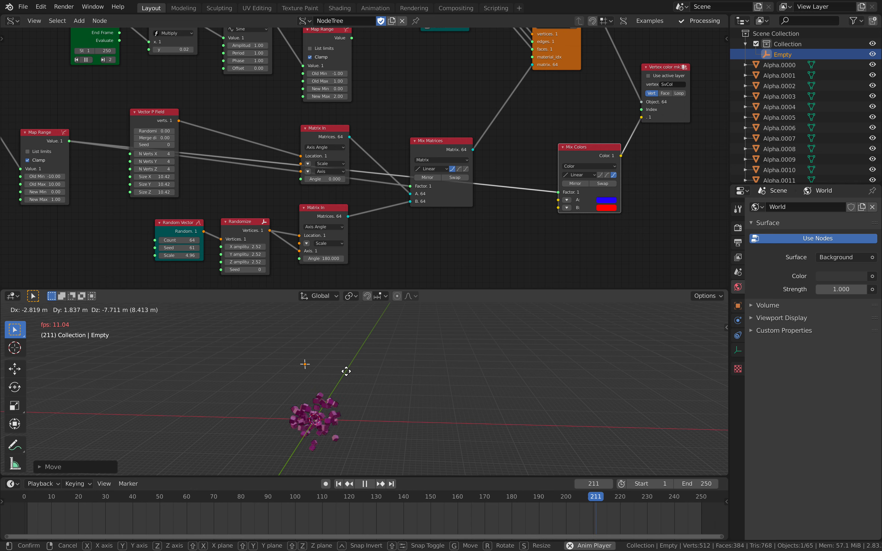
pyautogui.click(360, 373)
pyautogui.moveTo(359, 372); pyautogui.dragTo(391, 369, button='middle')
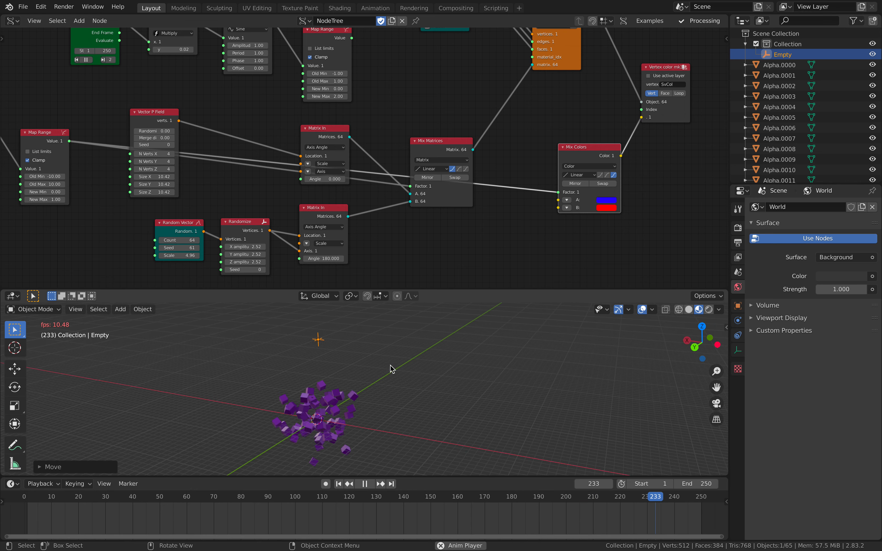
pyautogui.hotkey('ctrl', 's')
# Rearrange the BV Alpha, Vertex color and Mix Colors nodes so their links are easier to read
pyautogui.scroll(-3, 368, 210)
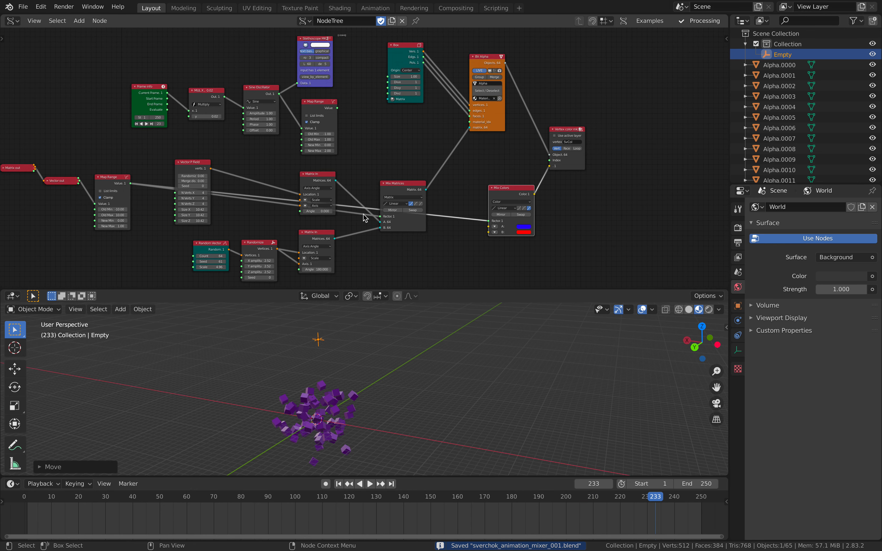
pyautogui.scroll(3, 388, 190)
pyautogui.moveTo(363, 82); pyautogui.dragTo(388, 105)
pyautogui.moveTo(488, 170); pyautogui.dragTo(497, 177)
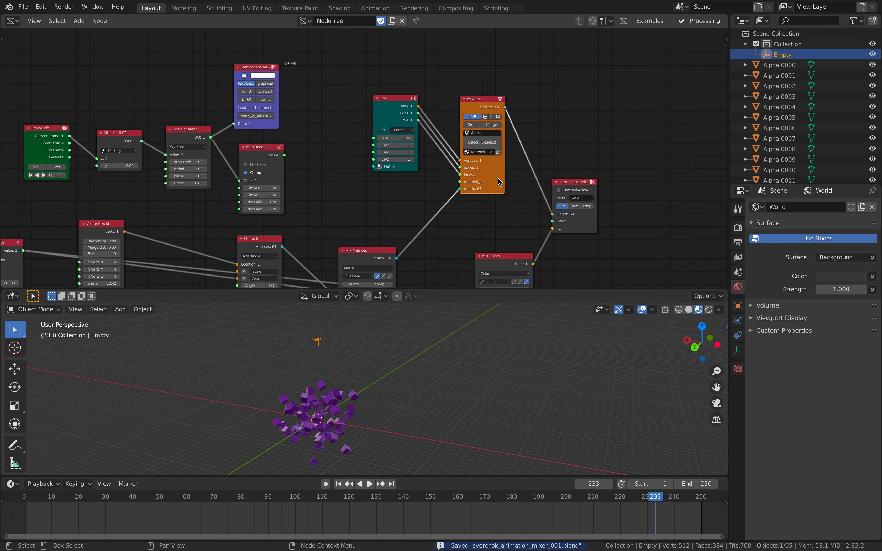
pyautogui.moveTo(576, 184); pyautogui.dragTo(591, 187)
pyautogui.moveTo(506, 256); pyautogui.dragTo(492, 239)
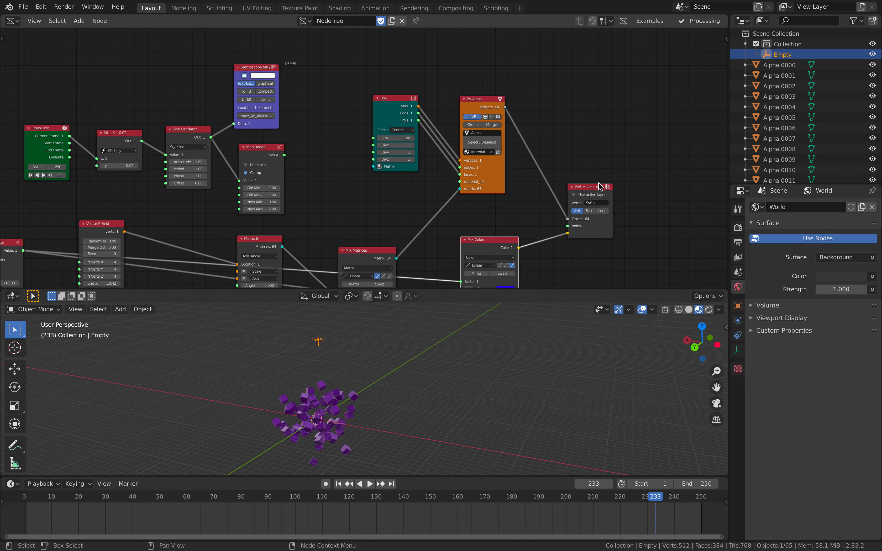
pyautogui.moveTo(601, 184); pyautogui.dragTo(580, 162)
# Enlarge the node editor slightly downward and tighten the layout of the Mix Colors, Vertex color, BV Alpha and Box nodes
pyautogui.moveTo(540, 288); pyautogui.dragTo(538, 295)
pyautogui.moveTo(475, 214); pyautogui.dragTo(489, 190, button='middle')
pyautogui.moveTo(502, 216); pyautogui.dragTo(498, 196)
pyautogui.moveTo(561, 144); pyautogui.dragTo(515, 168, button='middle')
pyautogui.moveTo(529, 165); pyautogui.dragTo(527, 148)
pyautogui.moveTo(457, 109); pyautogui.dragTo(457, 91)
pyautogui.moveTo(372, 103); pyautogui.dragTo(379, 95)
pyautogui.moveTo(459, 156); pyautogui.dragTo(320, 158, button='middle')
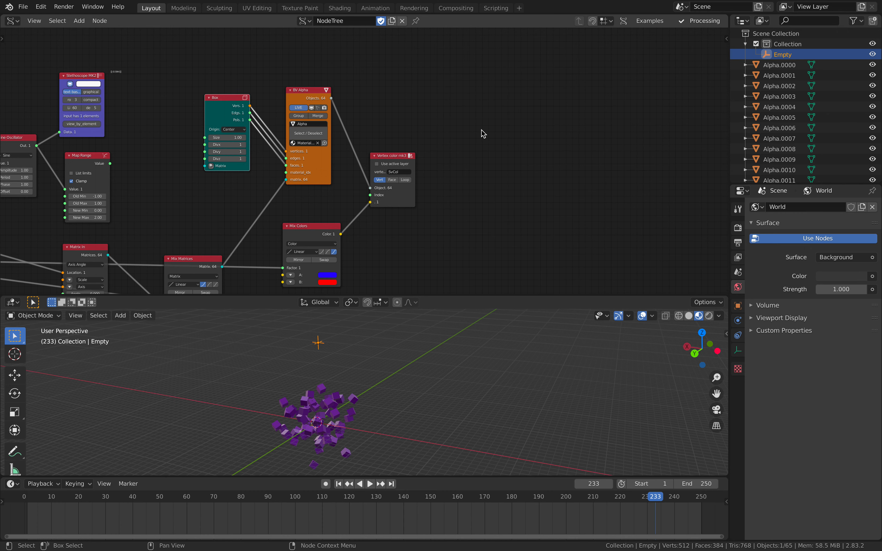
pyautogui.moveTo(328, 218); pyautogui.dragTo(321, 210)
pyautogui.scroll(2, 437, 166)
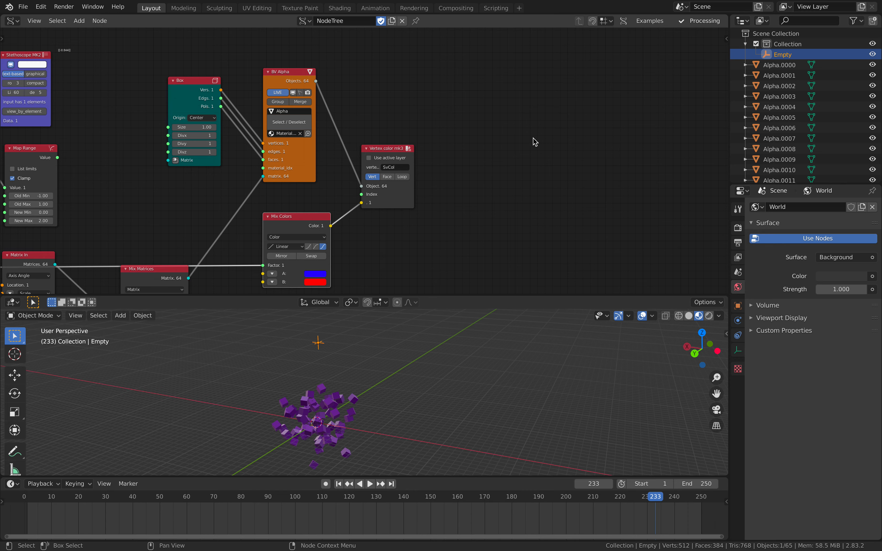
pyautogui.moveTo(385, 154); pyautogui.dragTo(384, 142)
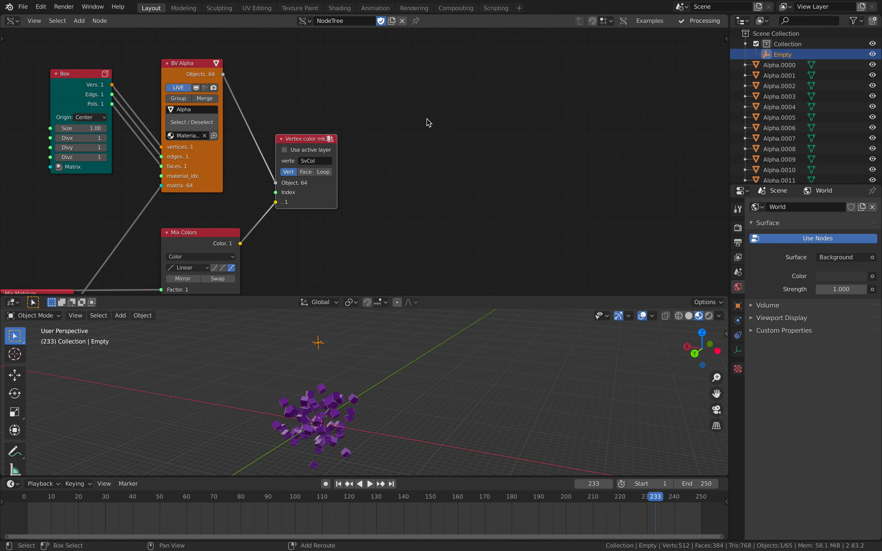
# Look through the Sverchok node categories available for adding, including Generator, Transforms, Number and List
pyautogui.hotkey('shift', 'a')
pyautogui.moveTo(430, 135)
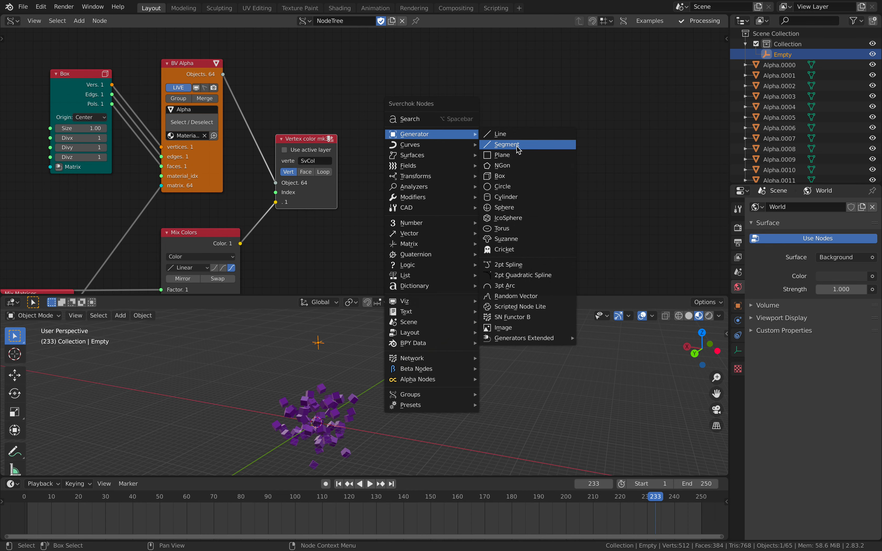
pyautogui.moveTo(466, 156)
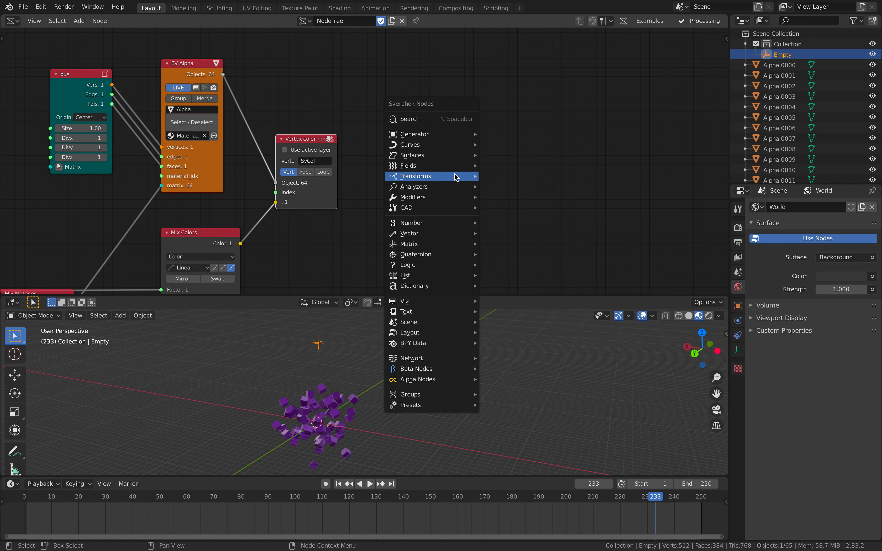
pyautogui.moveTo(457, 137)
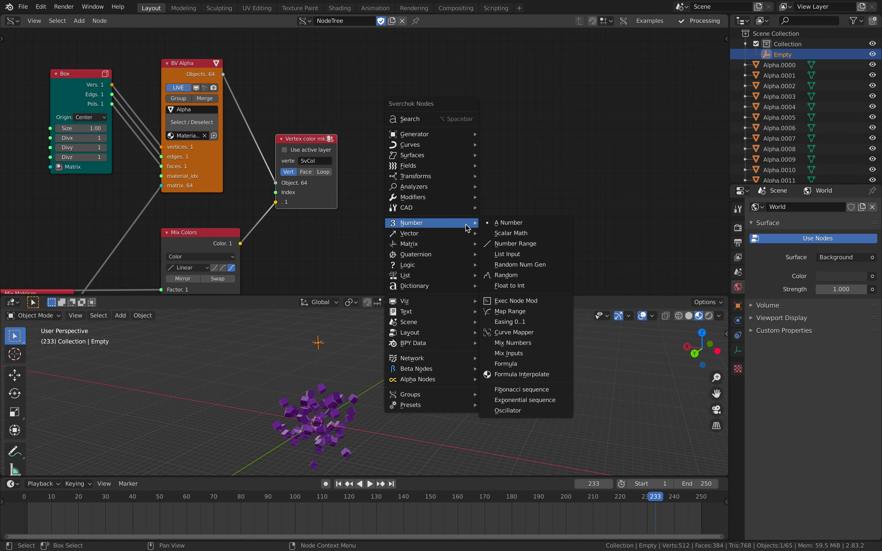
pyautogui.moveTo(455, 237)
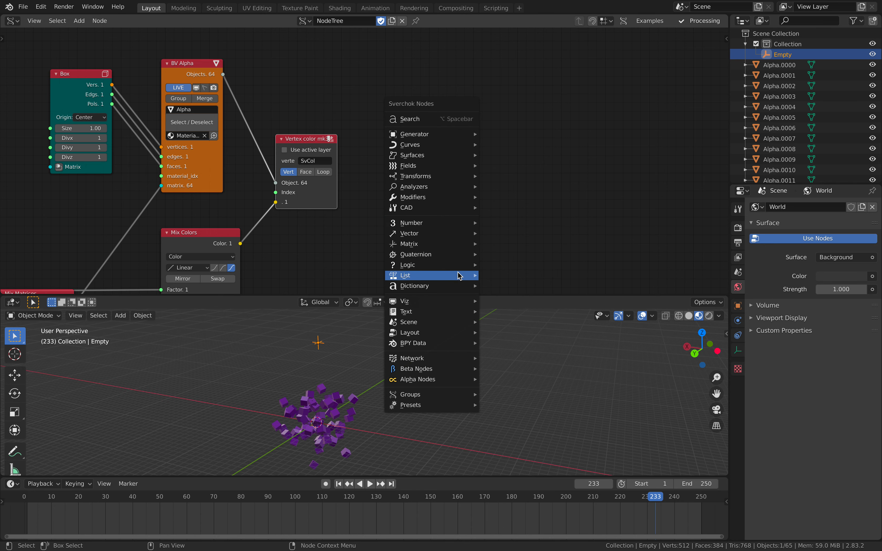
pyautogui.moveTo(457, 287)
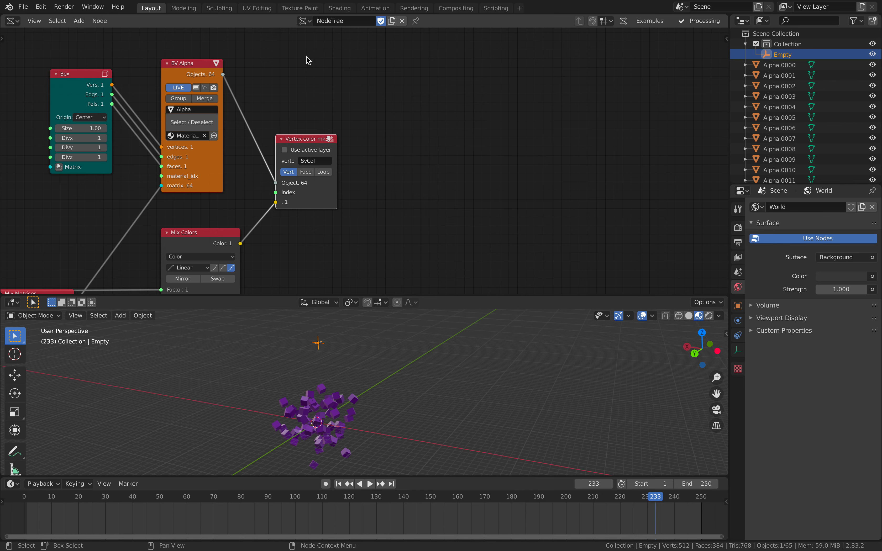
pyautogui.moveTo(324, 66); pyautogui.dragTo(337, 75, button='middle')
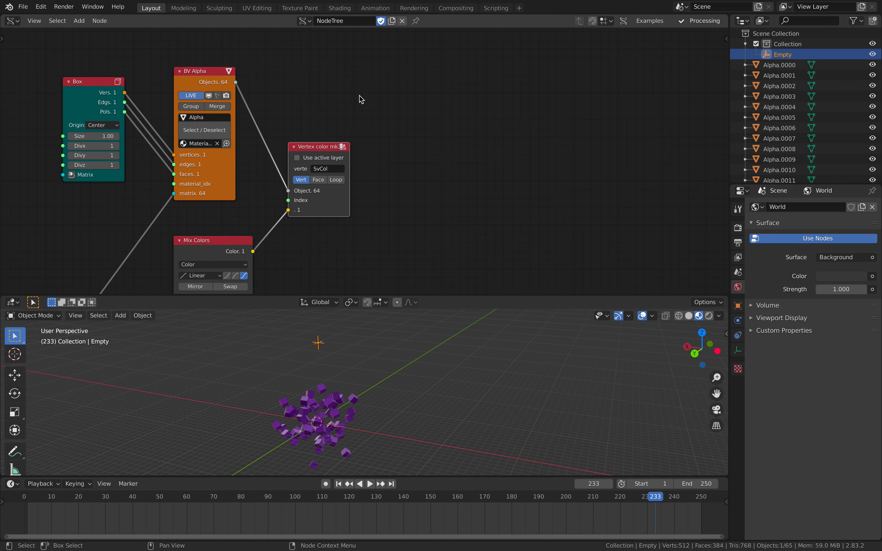
pyautogui.moveTo(466, 120); pyautogui.dragTo(340, 108, button='middle')
pyautogui.hotkey('shift', 'a')
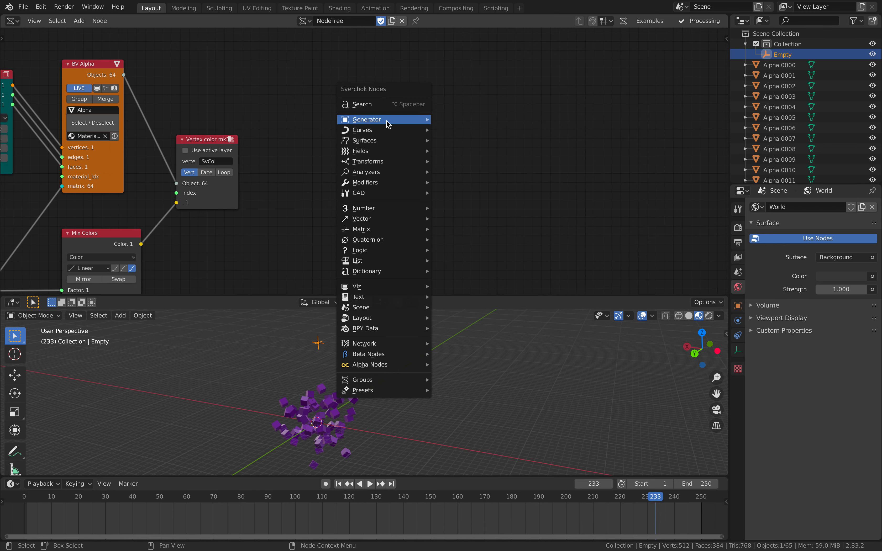
pyautogui.moveTo(386, 129)
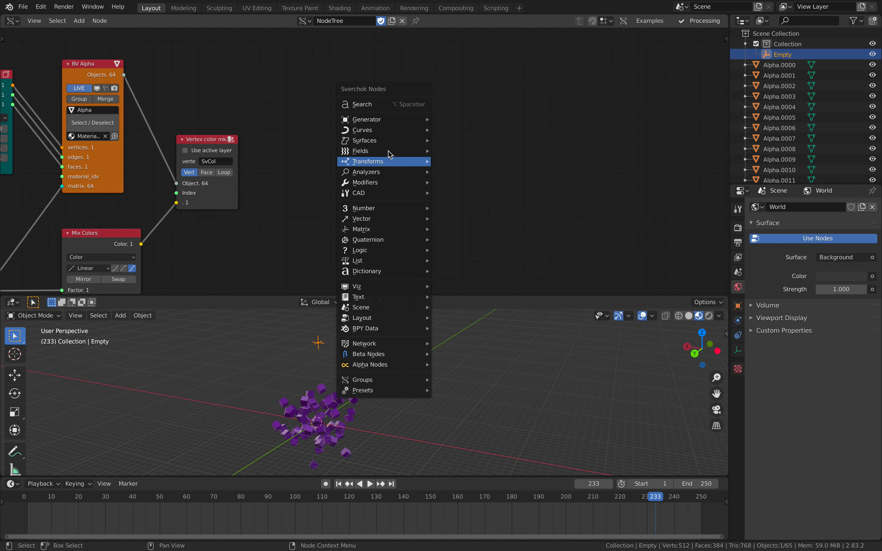
pyautogui.moveTo(412, 119)
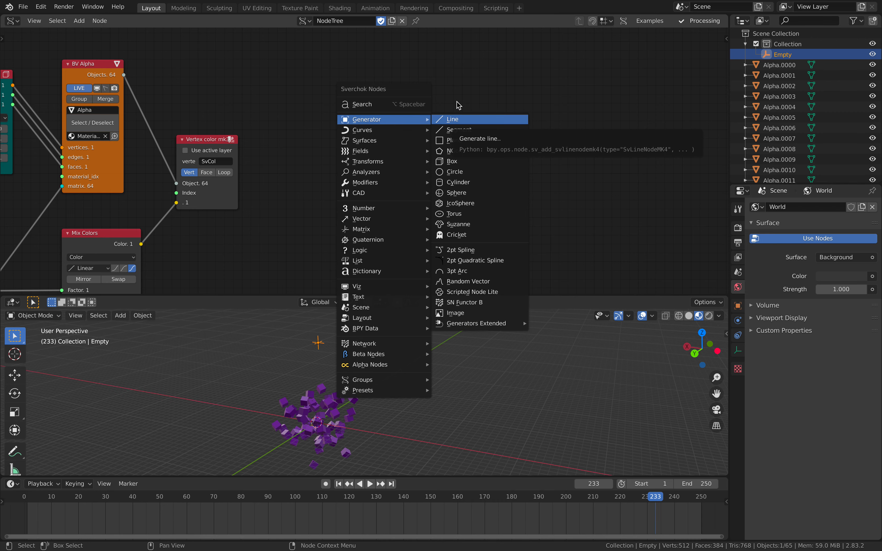
# Sketch a large oval with a peaked shape on it and a small stick figure with an arrow in the empty space beyond Vertex color
pyautogui.moveTo(502, 111); pyautogui.dragTo(406, 107, button='middle')
pyautogui.moveTo(463, 130); pyautogui.dragTo(375, 120, button='middle')
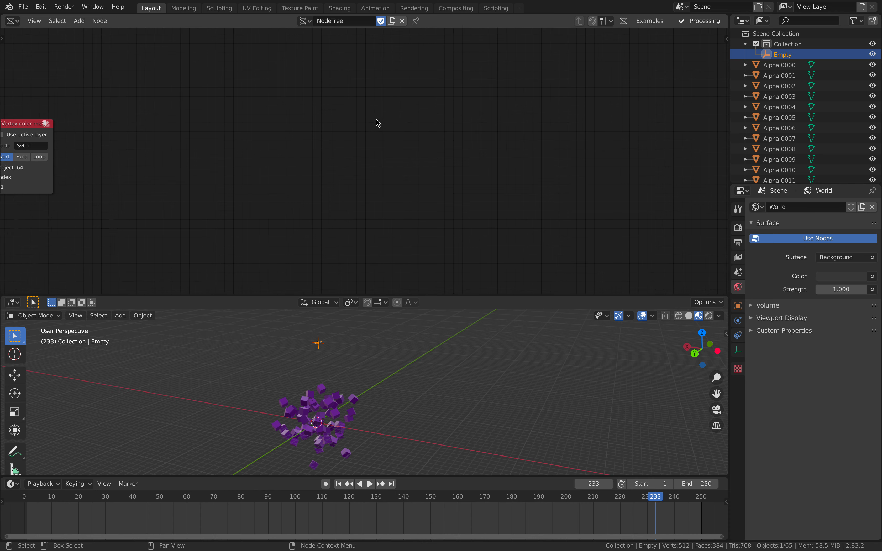
pyautogui.moveTo(350, 110)
pyautogui.mouseDown()
pyautogui.moveTo(353, 208)
pyautogui.moveTo(447, 105)
pyautogui.moveTo(364, 104)
pyautogui.mouseUp()
pyautogui.moveTo(259, 125); pyautogui.dragTo(283, 166)
pyautogui.moveTo(380, 131)
pyautogui.mouseDown()
pyautogui.moveTo(433, 69)
pyautogui.moveTo(424, 141)
pyautogui.mouseUp()
pyautogui.moveTo(371, 134); pyautogui.dragTo(429, 129)
pyautogui.moveTo(424, 53); pyautogui.dragTo(427, 55)
pyautogui.moveTo(364, 183); pyautogui.dragTo(348, 173)
pyautogui.moveTo(292, 137); pyautogui.dragTo(301, 140)
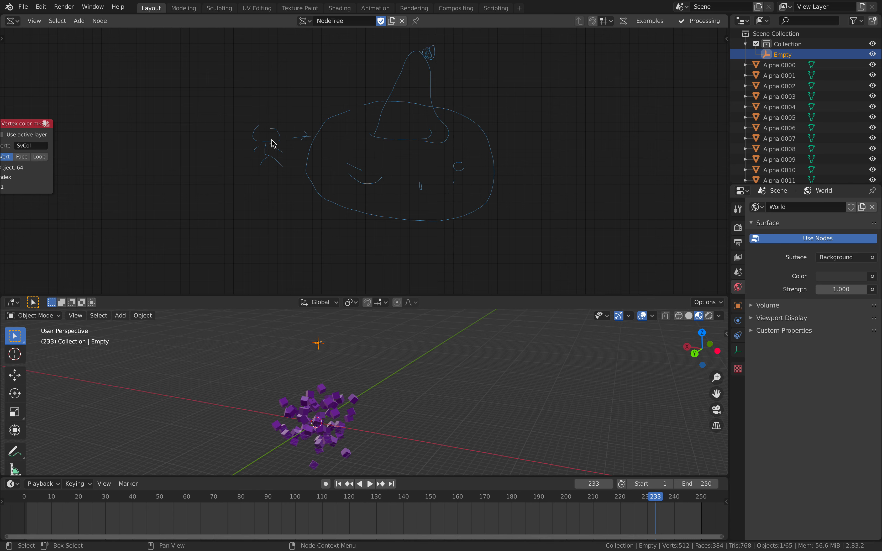
# Annotate three item shapes above the oval: a sword, a rounded shield and a bow with an arrow
pyautogui.moveTo(268, 119); pyautogui.dragTo(272, 153, button='middle')
pyautogui.scroll(2, 307, 130)
pyautogui.moveTo(307, 108)
pyautogui.mouseDown()
pyautogui.moveTo(281, 111)
pyautogui.moveTo(292, 82)
pyautogui.mouseUp()
pyautogui.moveTo(320, 115)
pyautogui.mouseDown()
pyautogui.moveTo(340, 108)
pyautogui.moveTo(337, 79)
pyautogui.moveTo(347, 94)
pyautogui.mouseUp()
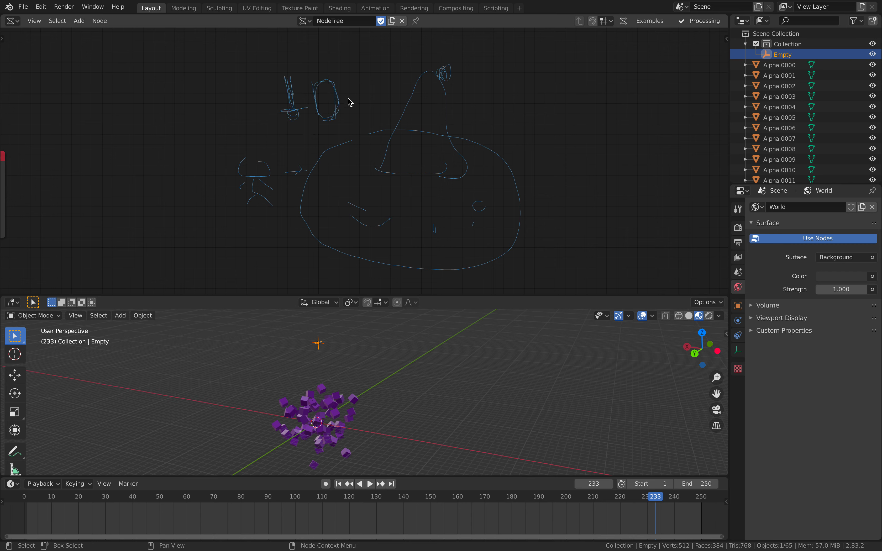
pyautogui.scroll(2, 335, 112)
pyautogui.moveTo(354, 92); pyautogui.dragTo(356, 122, button='middle')
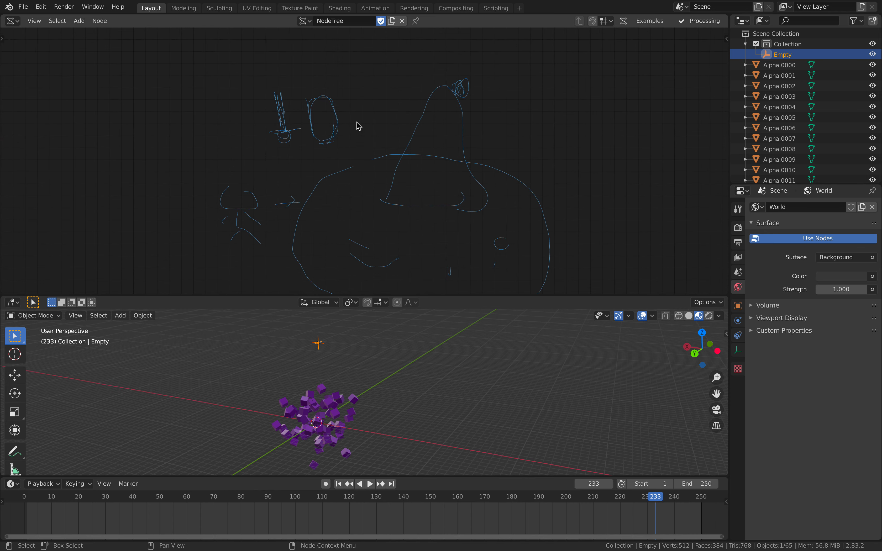
pyautogui.moveTo(381, 101)
pyautogui.mouseDown()
pyautogui.moveTo(365, 120)
pyautogui.moveTo(379, 131)
pyautogui.moveTo(367, 94)
pyautogui.mouseUp()
pyautogui.moveTo(353, 104)
pyautogui.mouseDown()
pyautogui.moveTo(386, 130)
pyautogui.moveTo(390, 77)
pyautogui.mouseUp()
# Add small marks and curves inside the oval of the annotation sketch
pyautogui.keyDown('shift'); pyautogui.moveTo(454, 250); pyautogui.dragTo(427, 218, button='middle'); pyautogui.keyUp('shift')
pyautogui.moveTo(486, 212); pyautogui.dragTo(481, 229)
pyautogui.moveTo(468, 205); pyautogui.dragTo(467, 232)
pyautogui.moveTo(314, 173); pyautogui.dragTo(327, 176)
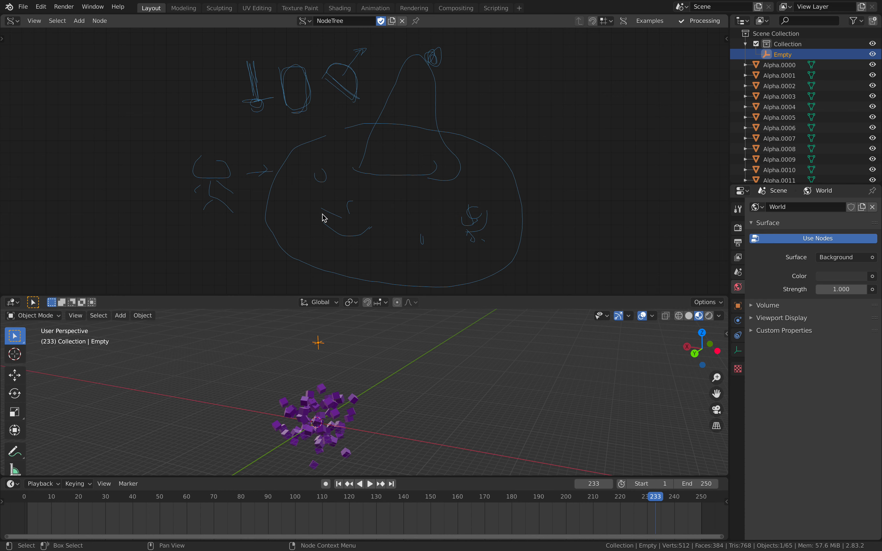
pyautogui.moveTo(380, 242); pyautogui.dragTo(386, 245)
pyautogui.moveTo(385, 248); pyautogui.dragTo(389, 249)
pyautogui.moveTo(401, 209); pyautogui.dragTo(410, 219)
# Draw a circle around the stick figure's head in the annotation sketch
pyautogui.scroll(-1, 377, 205)
pyautogui.keyDown('shift'); pyautogui.moveTo(372, 191); pyautogui.dragTo(450, 180, button='middle'); pyautogui.keyUp('shift')
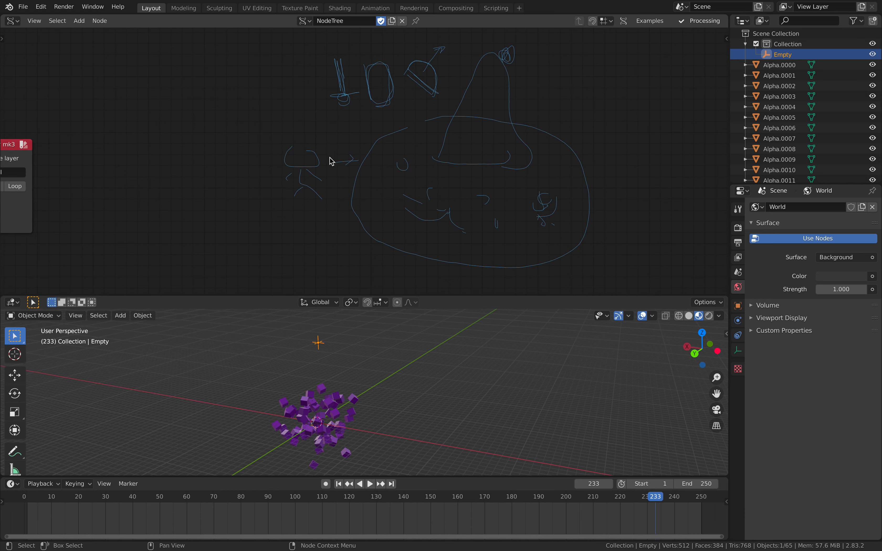
pyautogui.keyDown('shift'); pyautogui.moveTo(478, 155); pyautogui.dragTo(248, 160, button='middle'); pyautogui.keyUp('shift')
pyautogui.scroll(-2, 232, 159)
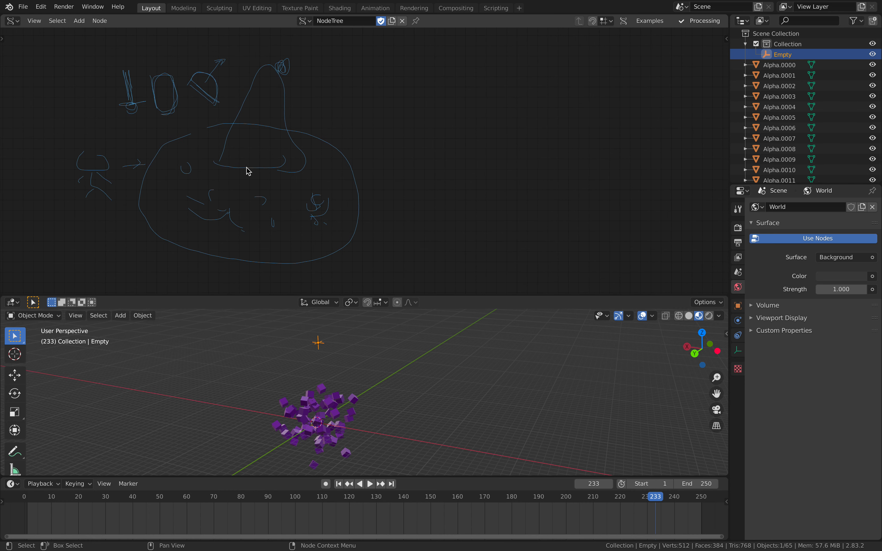
pyautogui.keyDown('shift'); pyautogui.moveTo(174, 167); pyautogui.dragTo(326, 166, button='middle'); pyautogui.keyUp('shift')
pyautogui.keyDown('shift'); pyautogui.scroll(-2, 466, 152); pyautogui.keyUp('shift')
pyautogui.scroll(-2, 463, 155)
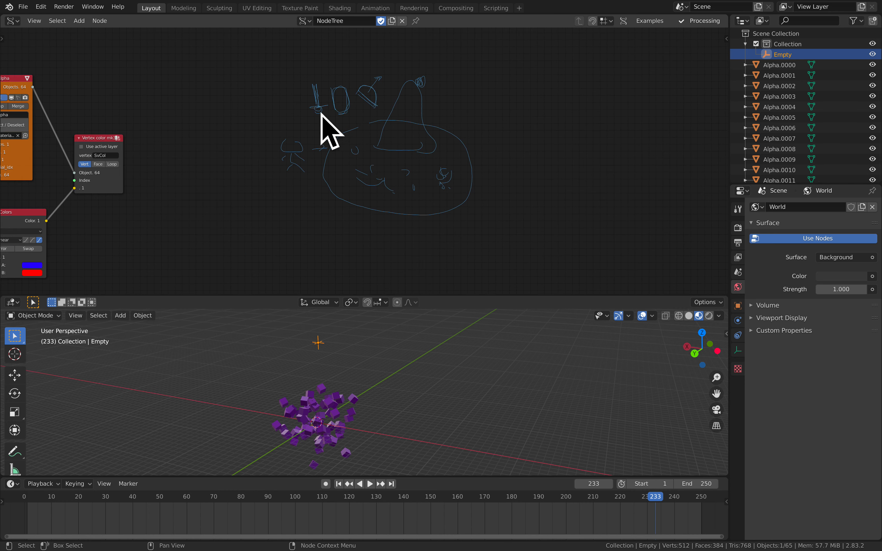
pyautogui.moveTo(355, 134); pyautogui.dragTo(265, 166, button='middle')
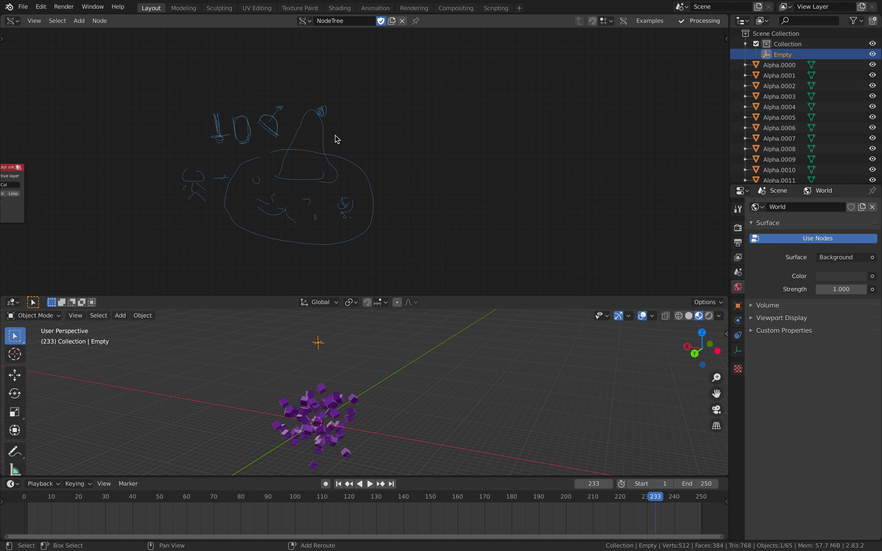
pyautogui.scroll(4, 416, 119)
pyautogui.moveTo(326, 134)
pyautogui.keyDown('shift'); pyautogui.mouseDown(button='middle')
pyautogui.moveTo(416, 119)
pyautogui.moveTo(438, 139)
pyautogui.mouseUp(button='middle'); pyautogui.keyUp('shift')
pyautogui.scroll(3, 438, 140)
pyautogui.moveTo(245, 148); pyautogui.dragTo(258, 153)
# Look over the whole annotation sketch and the empty area around it
pyautogui.keyDown('shift'); pyautogui.moveTo(233, 237); pyautogui.dragTo(337, 232, button='middle'); pyautogui.keyUp('shift')
pyautogui.scroll(-2, 337, 232)
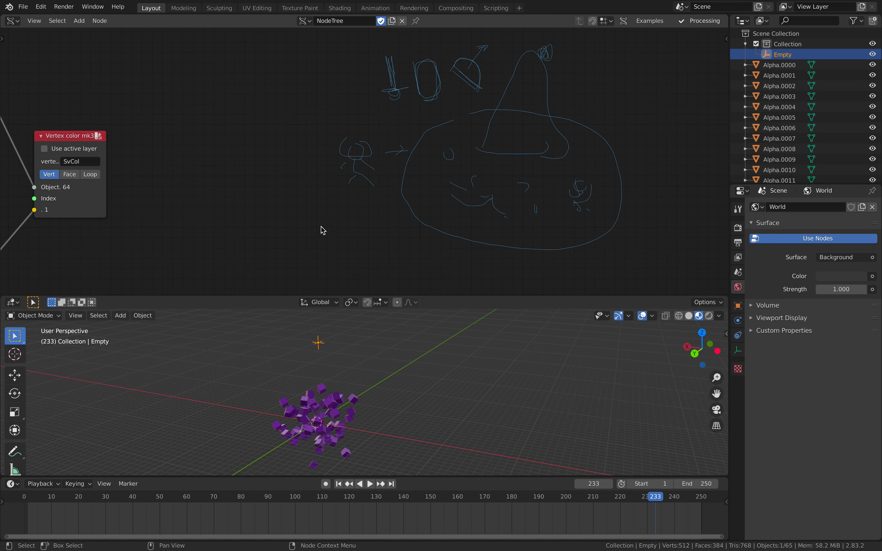
pyautogui.scroll(2, 454, 199)
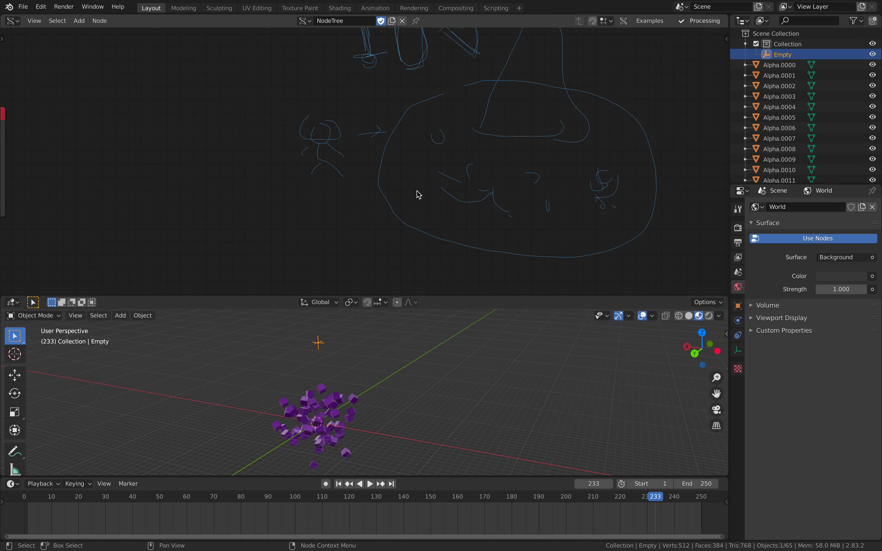
pyautogui.scroll(1, 433, 199)
pyautogui.scroll(-5, 489, 181)
pyautogui.moveTo(458, 173)
pyautogui.mouseDown(button='middle')
pyautogui.moveTo(348, 197)
pyautogui.moveTo(171, 210)
pyautogui.mouseUp(button='middle')
pyautogui.scroll(-3, 340, 164)
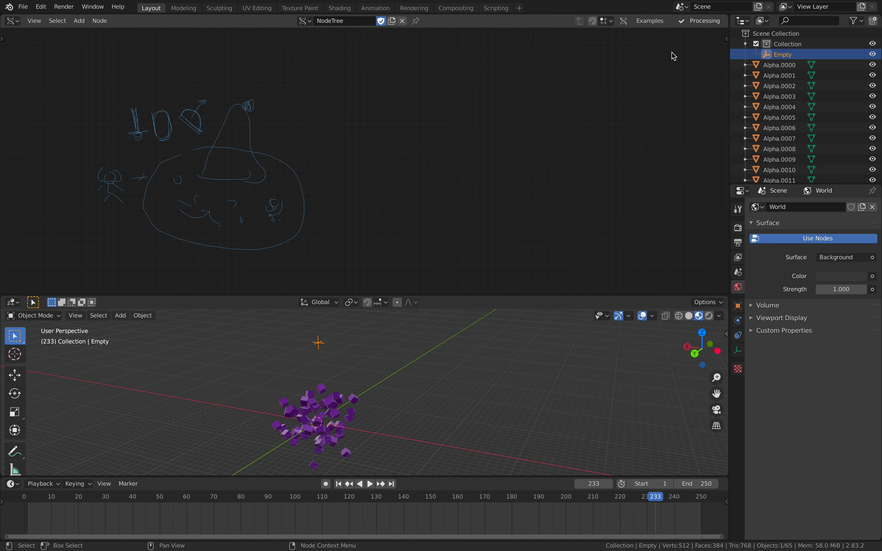
pyautogui.moveTo(226, 182); pyautogui.dragTo(375, 204, button='middle')
pyautogui.scroll(3, 460, 153)
pyautogui.moveTo(267, 130); pyautogui.dragTo(320, 90, button='middle')
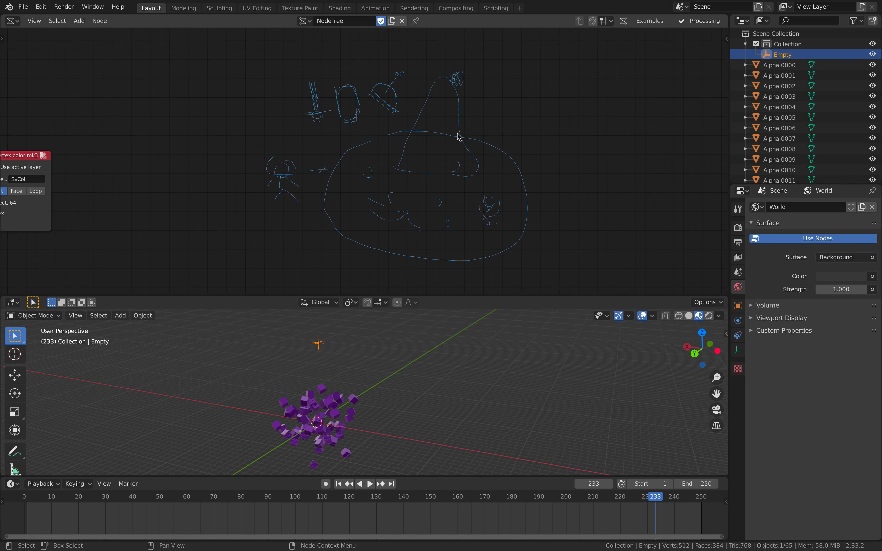
pyautogui.scroll(-2, 459, 137)
pyautogui.scroll(1, 419, 165)
pyautogui.moveTo(475, 156); pyautogui.dragTo(410, 155, button='middle')
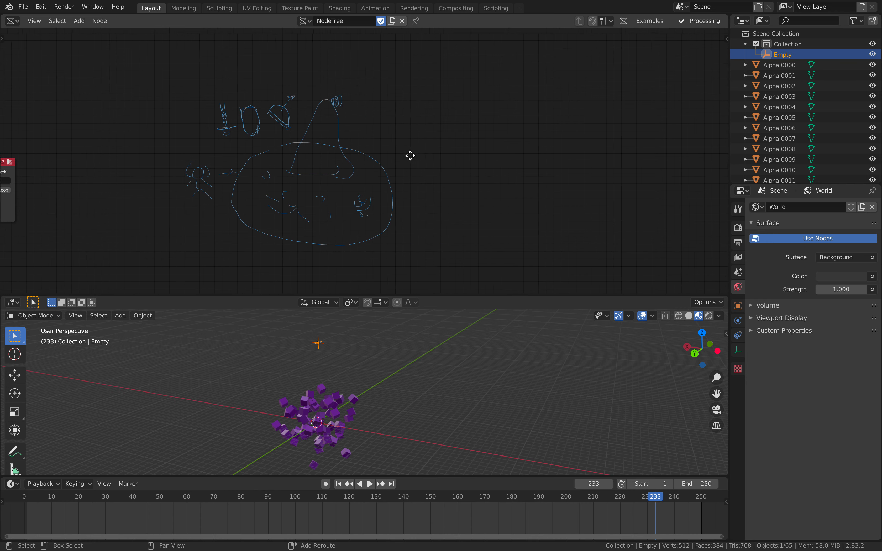
pyautogui.scroll(1, 425, 155)
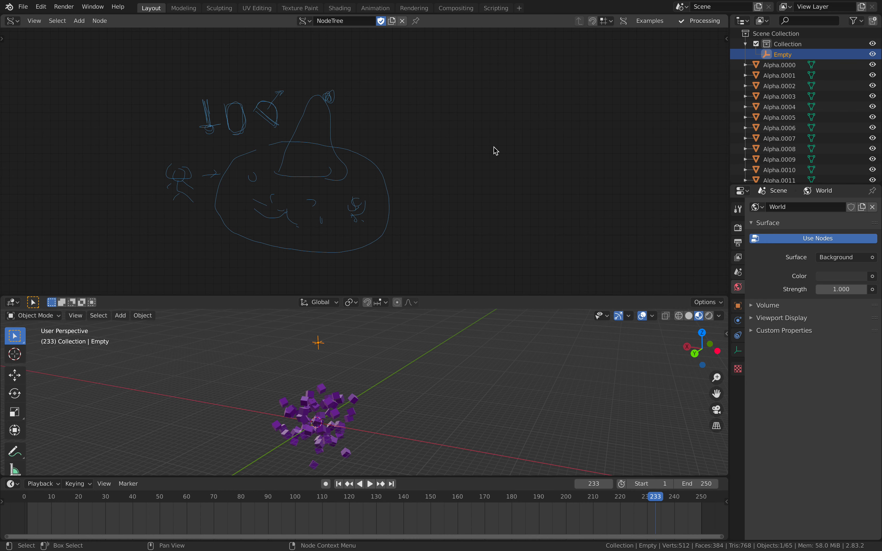
pyautogui.moveTo(306, 175); pyautogui.dragTo(368, 162, button='middle')
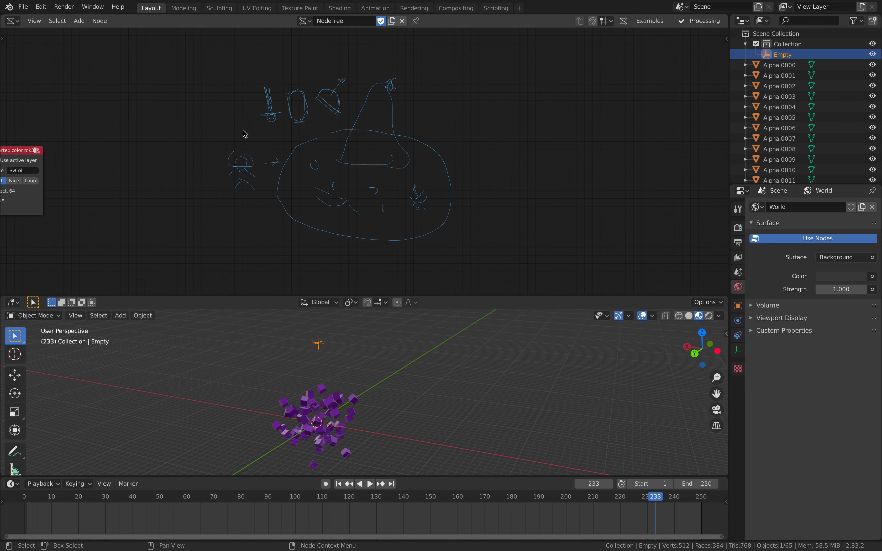
# Add a curved stroke above the stick figure's head and frame the entire sketch with a rectangle
pyautogui.scroll(2, 306, 177)
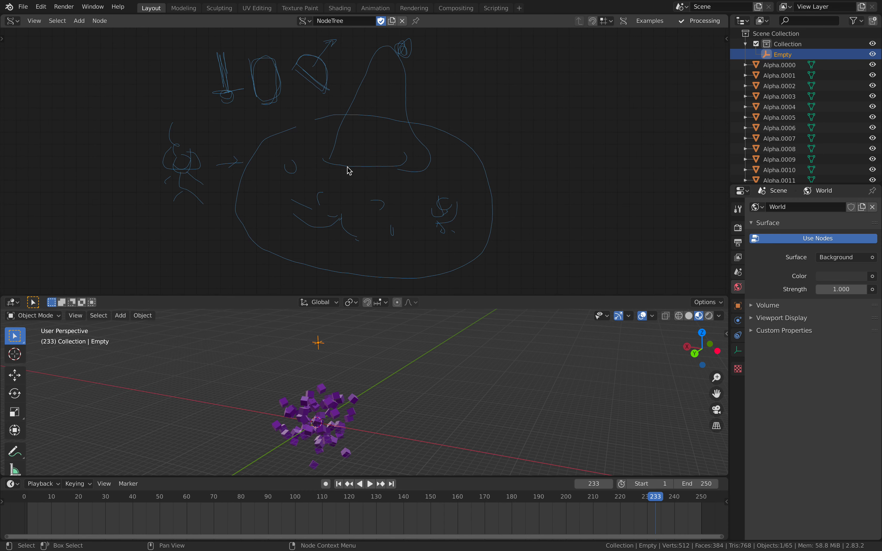
pyautogui.moveTo(352, 138); pyautogui.dragTo(325, 187, button='middle')
pyautogui.scroll(1, 377, 110)
pyautogui.scroll(-5, 377, 110)
pyautogui.moveTo(379, 180); pyautogui.dragTo(447, 146, button='middle')
pyautogui.scroll(1, 304, 142)
pyautogui.scroll(1, 367, 48)
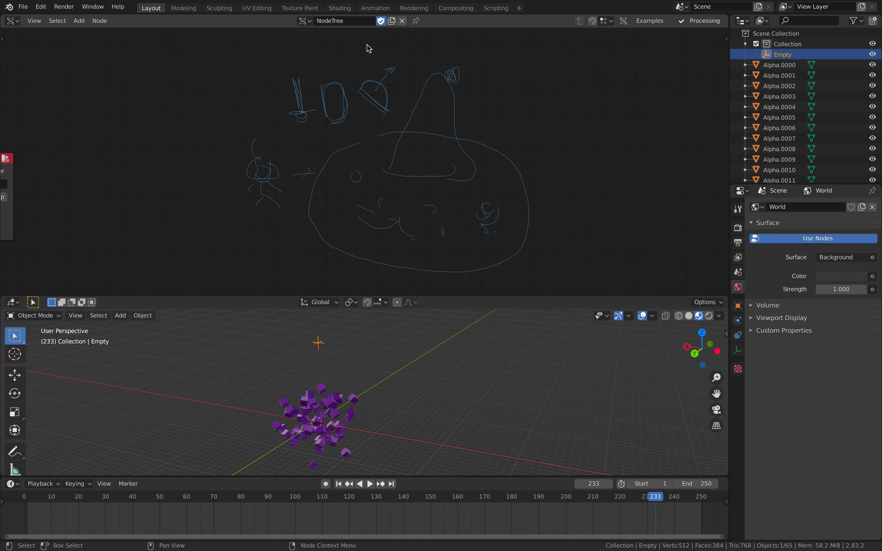
pyautogui.moveTo(212, 74)
pyautogui.mouseDown()
pyautogui.moveTo(214, 253)
pyautogui.moveTo(238, 270)
pyautogui.moveTo(537, 280)
pyautogui.moveTo(523, 48)
pyautogui.mouseUp()
pyautogui.moveTo(517, 48); pyautogui.dragTo(219, 64)
pyautogui.scroll(2, 368, 156)
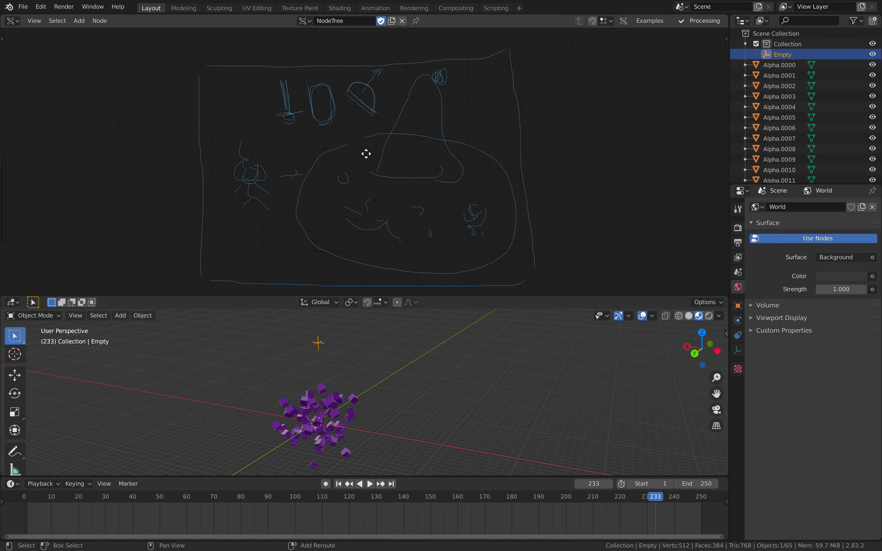
# Draw an inner arch in the peaked shape, a rounded region at the oval's edge and short strokes around its interior
pyautogui.moveTo(398, 153); pyautogui.dragTo(463, 175)
pyautogui.moveTo(297, 221)
pyautogui.mouseDown()
pyautogui.moveTo(346, 242)
pyautogui.moveTo(339, 236)
pyautogui.mouseUp()
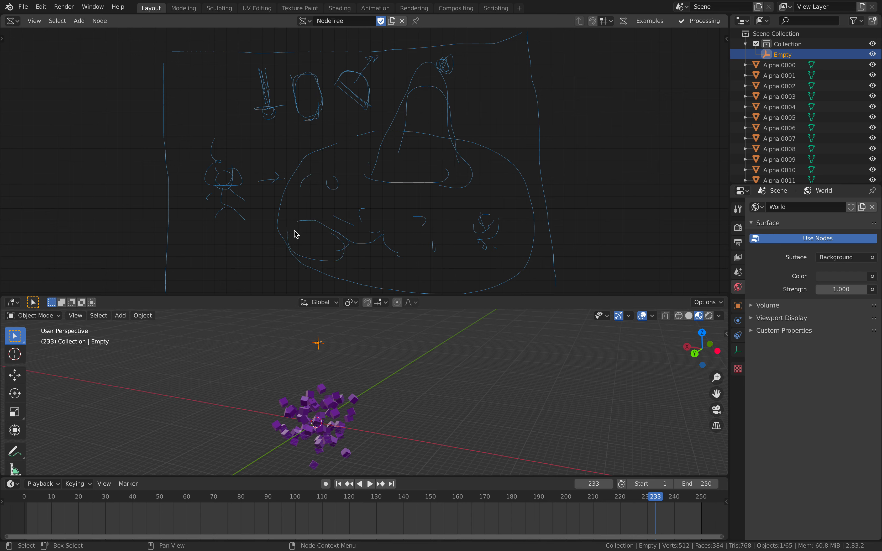
pyautogui.moveTo(469, 165); pyautogui.dragTo(468, 210)
pyautogui.moveTo(489, 167); pyautogui.dragTo(480, 193)
pyautogui.moveTo(496, 200); pyautogui.dragTo(492, 172)
pyautogui.moveTo(350, 140); pyautogui.dragTo(359, 171)
pyautogui.moveTo(444, 273); pyautogui.dragTo(454, 256)
pyautogui.moveTo(497, 267); pyautogui.dragTo(477, 272)
pyautogui.moveTo(378, 208); pyautogui.dragTo(400, 236)
# Review the complete node tree from the object input node through to the Vertex color node
pyautogui.scroll(-2, 381, 205)
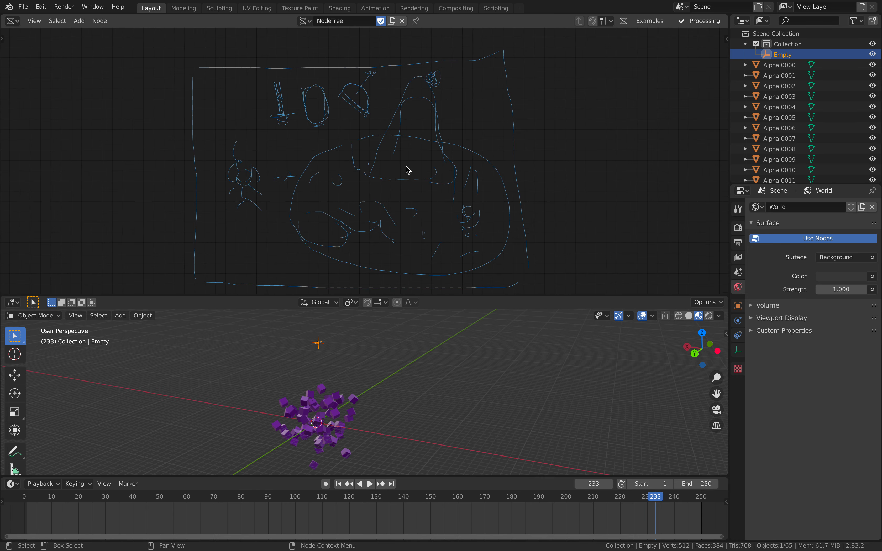
pyautogui.scroll(-3, 406, 167)
pyautogui.moveTo(354, 170); pyautogui.dragTo(538, 151, button='middle')
pyautogui.scroll(-2, 344, 167)
pyautogui.moveTo(265, 162); pyautogui.dragTo(526, 135, button='middle')
pyautogui.scroll(-3, 432, 147)
pyautogui.moveTo(367, 141); pyautogui.dragTo(481, 133, button='middle')
pyautogui.scroll(-2, 470, 141)
pyautogui.scroll(2, 476, 128)
pyautogui.scroll(-2, 467, 143)
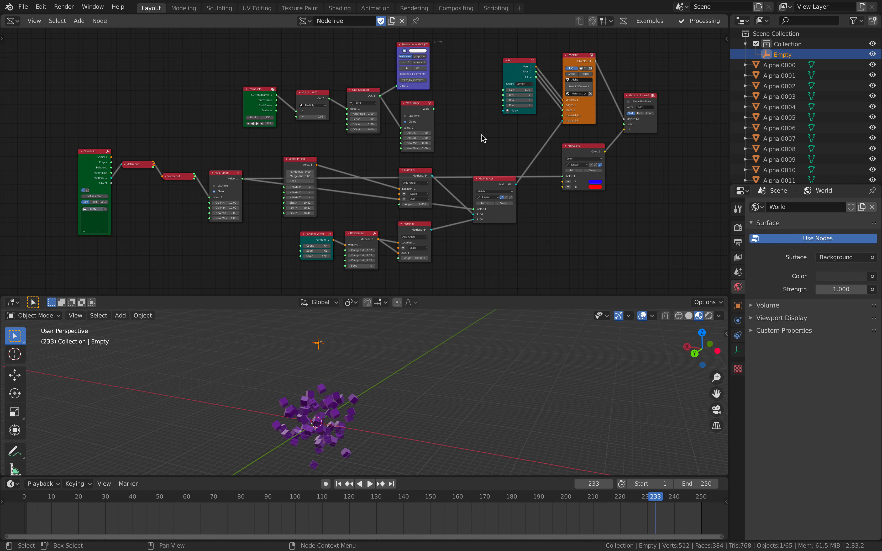
# Test the cubes' response by moving the Empty in the viewport, including during animation playback, and stop playback
pyautogui.moveTo(330, 357); pyautogui.dragTo(355, 350, button='middle')
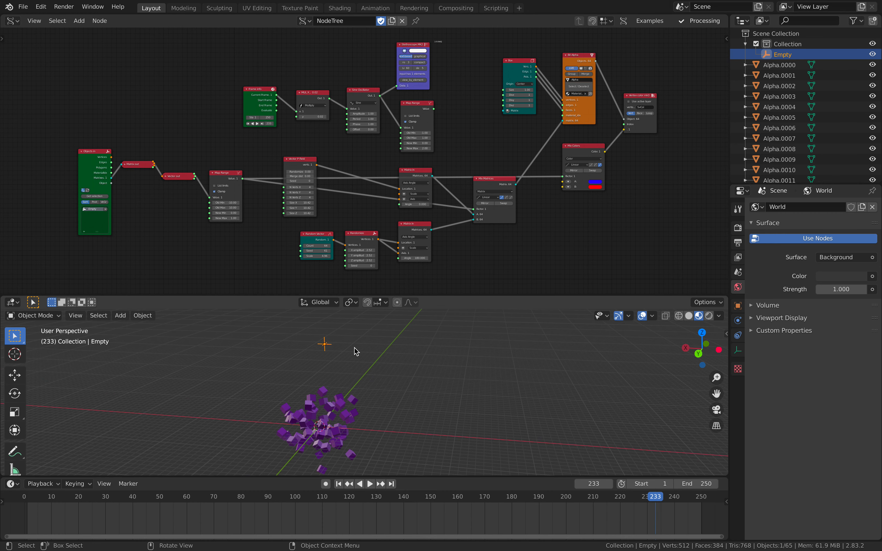
pyautogui.press('g')
pyautogui.click(379, 346)
pyautogui.click(404, 349)
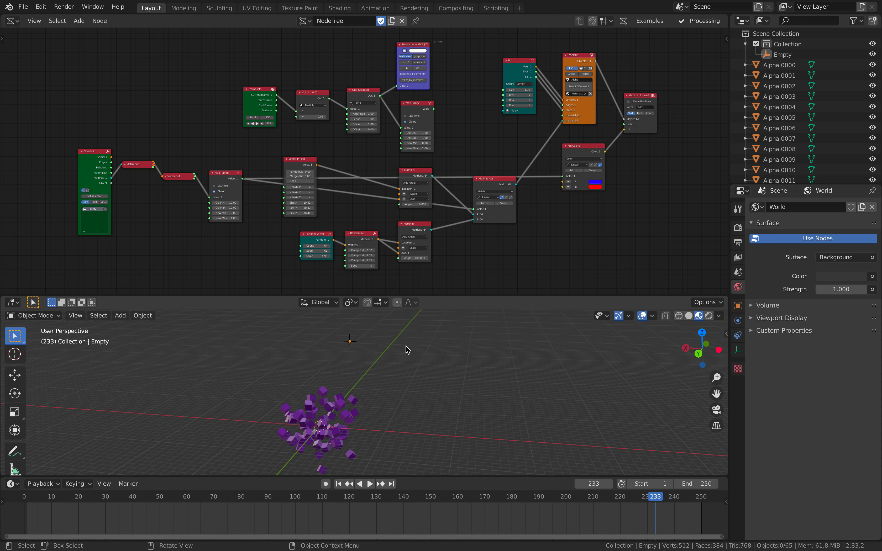
pyautogui.click(351, 341)
pyautogui.press('space')
pyautogui.press('g')
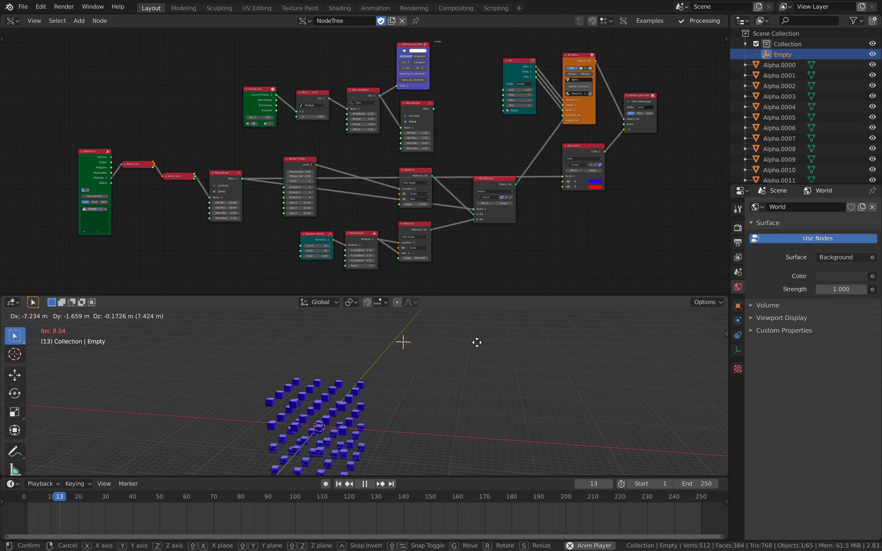
pyautogui.click(371, 340)
pyautogui.press('space')
# Add a Stethoscope MK2 node beside the Mix Matrices node and feed the Matrix output into its Data input
pyautogui.moveTo(419, 225); pyautogui.dragTo(316, 207, button='middle')
pyautogui.scroll(2, 381, 233)
pyautogui.scroll(5, 389, 215)
pyautogui.hotkey('shift', 'a')
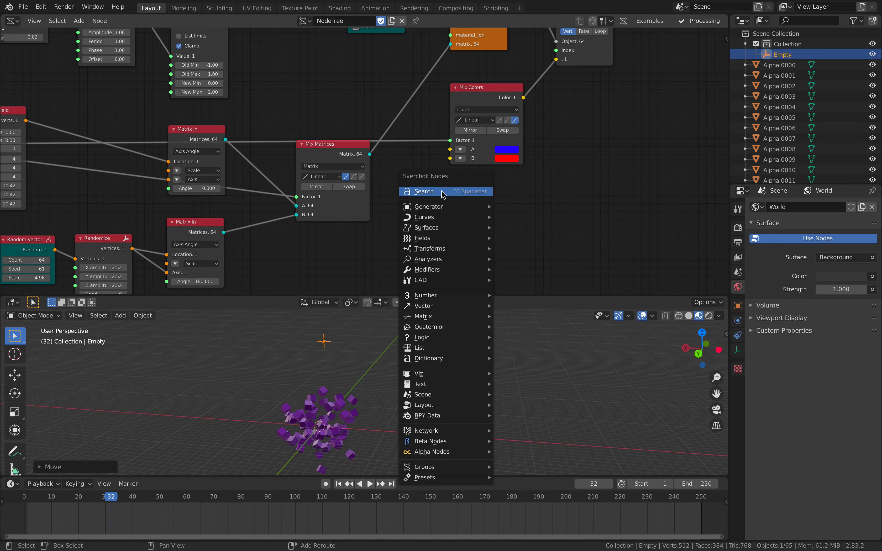
pyautogui.click(446, 193)
pyautogui.write('ste')
pyautogui.click(456, 231)
pyautogui.moveTo(368, 154); pyautogui.dragTo(426, 244)
pyautogui.moveTo(446, 171); pyautogui.dragTo(442, 184)
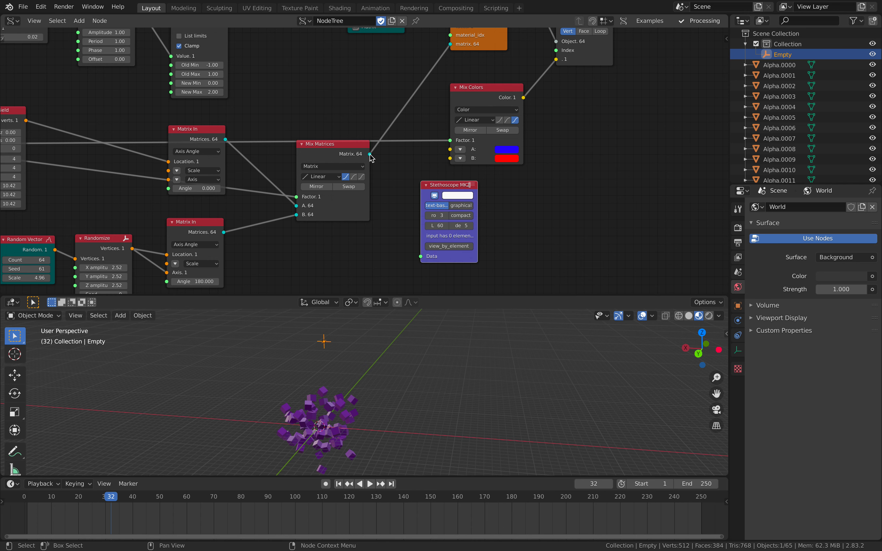
pyautogui.moveTo(370, 154); pyautogui.dragTo(421, 256)
# Duplicate the Stethoscope MK2 node beside Mix Colors and connect the Color output to the copy's Data input
pyautogui.hotkey('shift', 'd')
pyautogui.click(558, 107)
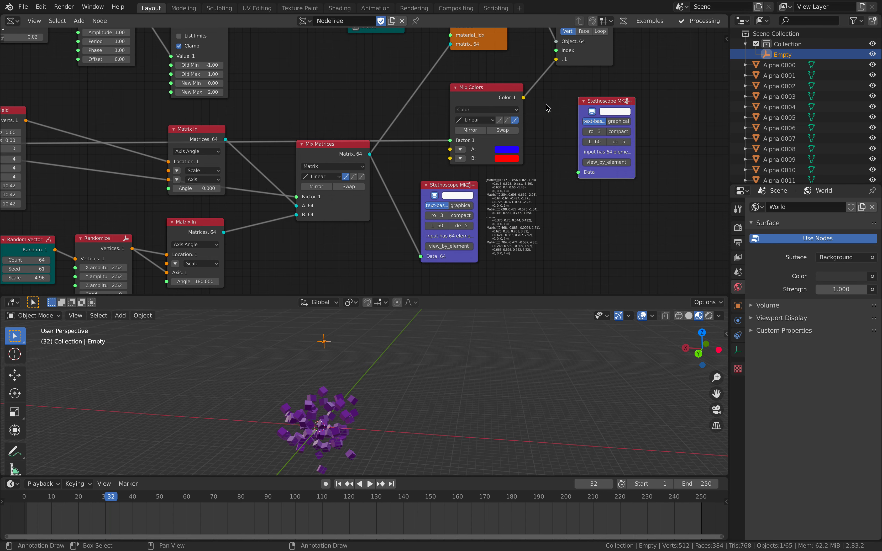
pyautogui.moveTo(522, 99); pyautogui.dragTo(579, 174)
# Examine the matrix and color values displayed by the two Stethoscope nodes, then inspect the Mix Matrices node feeding them
pyautogui.moveTo(560, 193); pyautogui.dragTo(515, 190, button='middle')
pyautogui.scroll(1, 515, 190)
pyautogui.moveTo(458, 204); pyautogui.dragTo(418, 221, button='middle')
pyautogui.scroll(7, 418, 221)
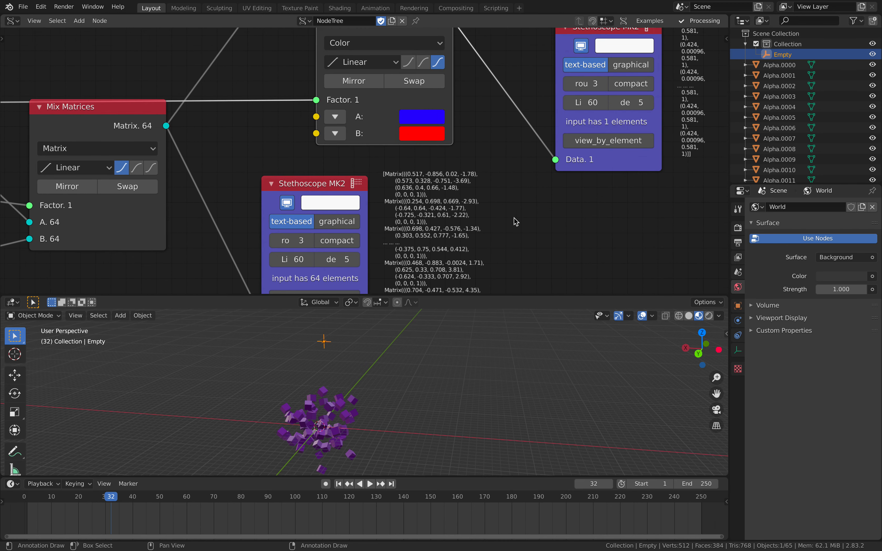
pyautogui.moveTo(696, 93); pyautogui.dragTo(511, 133, button='middle')
pyautogui.scroll(-3, 468, 132)
pyautogui.scroll(-2, 596, 126)
pyautogui.moveTo(56, 159); pyautogui.dragTo(366, 122, button='middle')
pyautogui.moveTo(365, 124); pyautogui.dragTo(354, 156)
# Play the animation, move the Empty back and forth past the cubes while watching both Stethoscope read-outs, and stop playback
pyautogui.moveTo(346, 428); pyautogui.dragTo(345, 374, button='middle')
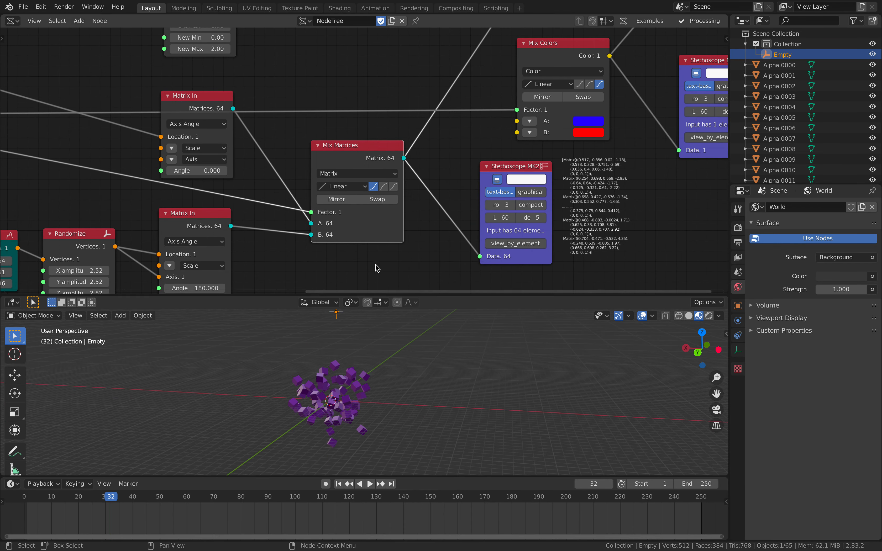
pyautogui.moveTo(531, 153); pyautogui.dragTo(491, 163, button='middle')
pyautogui.scroll(1, 396, 173)
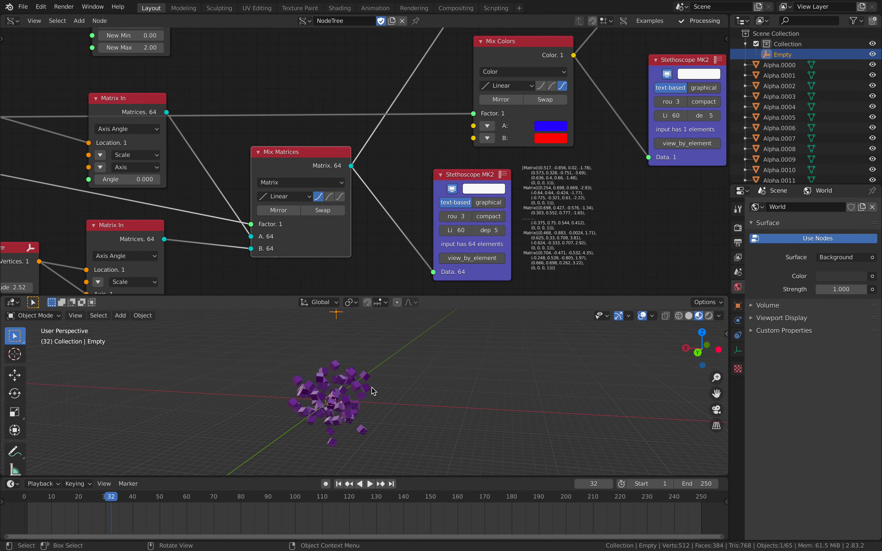
pyautogui.press('space')
pyautogui.press('g')
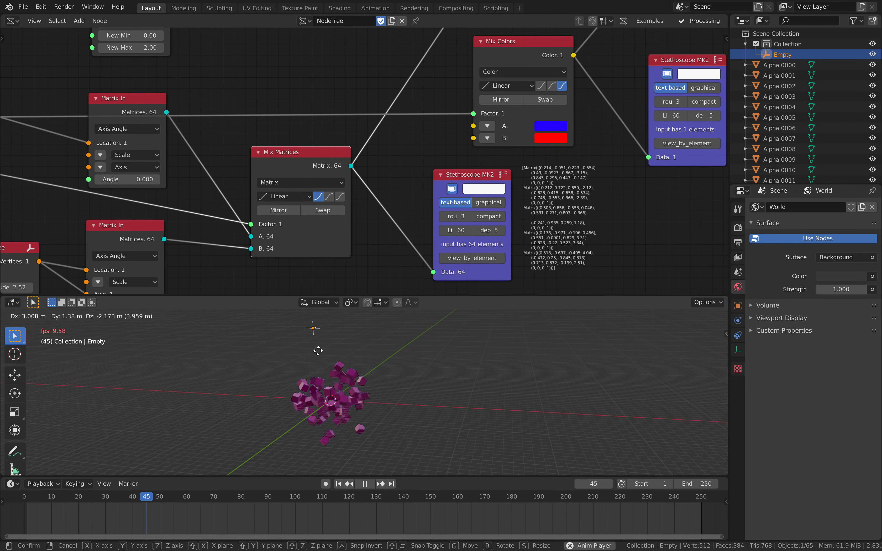
pyautogui.click(249, 346)
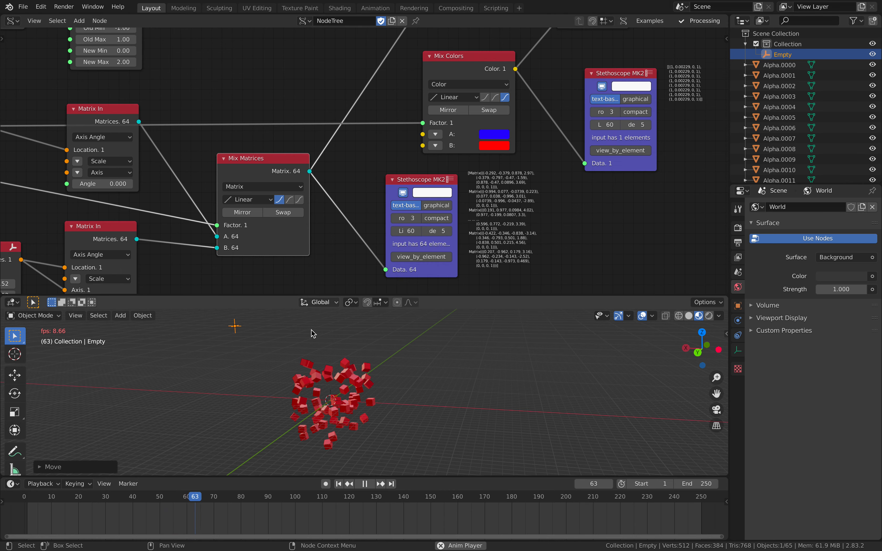
pyautogui.press('g')
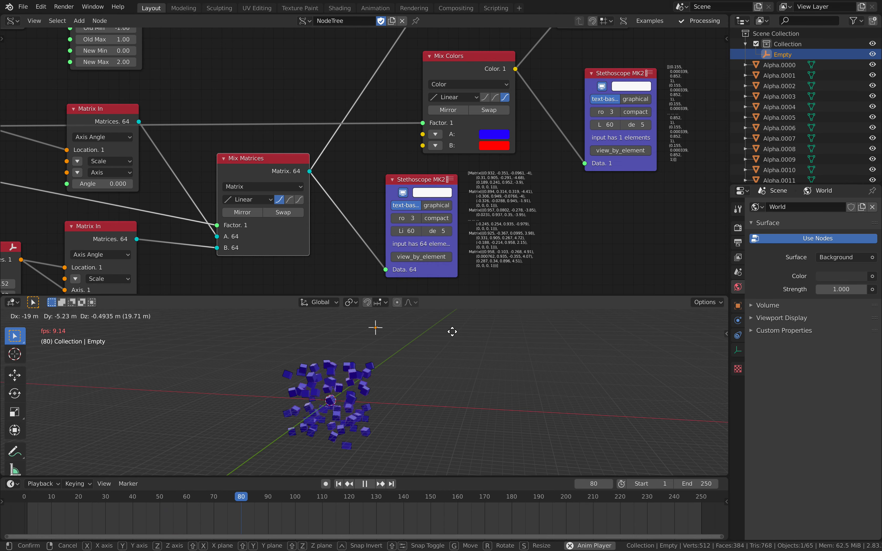
pyautogui.click(175, 340)
pyautogui.press('space')
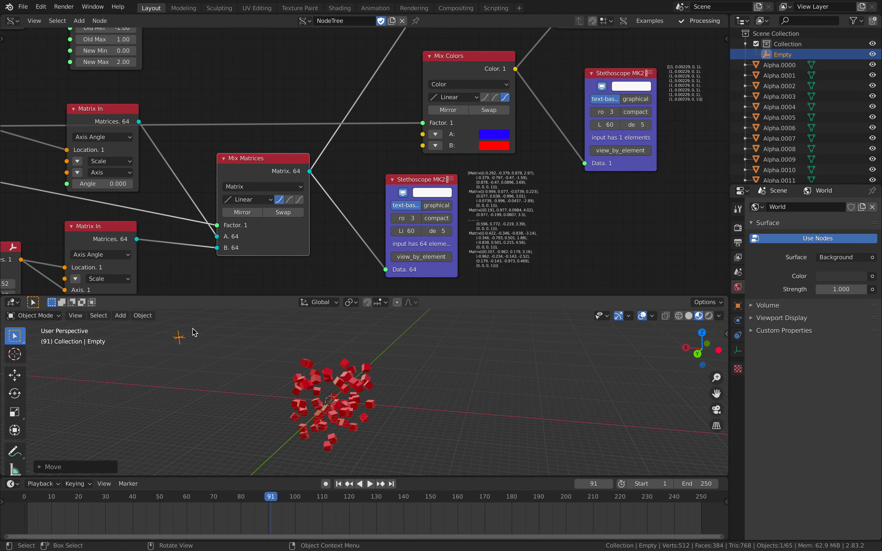
# Review the factor, grid and random matrix branches from Map Range through to the Mix Matrices node
pyautogui.moveTo(281, 133); pyautogui.dragTo(428, 85, button='middle')
pyautogui.scroll(-4, 364, 110)
pyautogui.moveTo(174, 149); pyautogui.dragTo(318, 166, button='middle')
pyautogui.scroll(3, 318, 165)
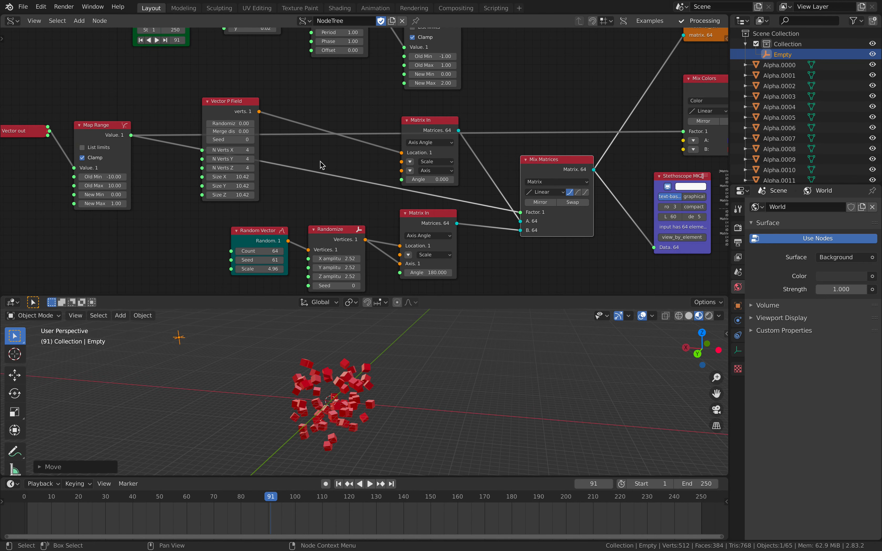
pyautogui.moveTo(599, 200); pyautogui.dragTo(472, 196, button='middle')
pyautogui.scroll(-2, 396, 183)
pyautogui.moveTo(369, 172); pyautogui.dragTo(273, 160, button='middle')
pyautogui.scroll(5, 352, 164)
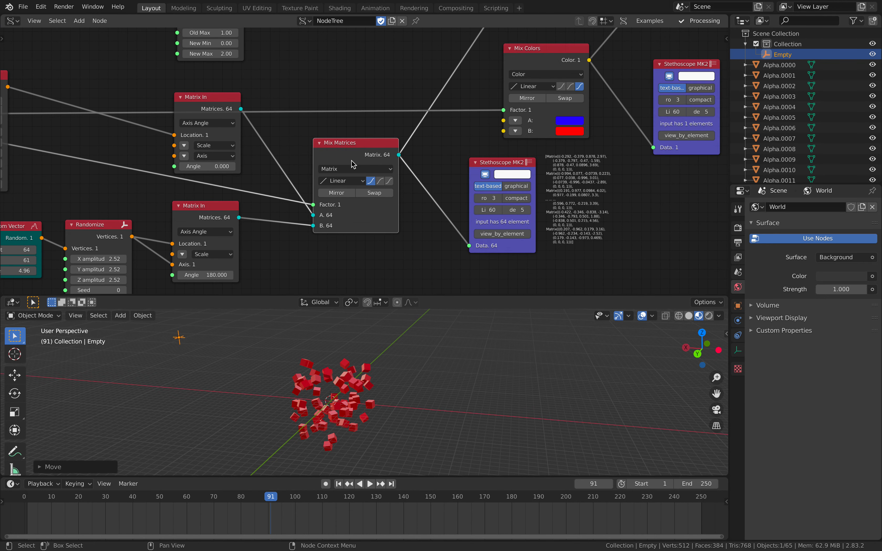
# Inspect the data type options of the Mix Matrices node and view its place in the complete node tree
pyautogui.click(341, 170)
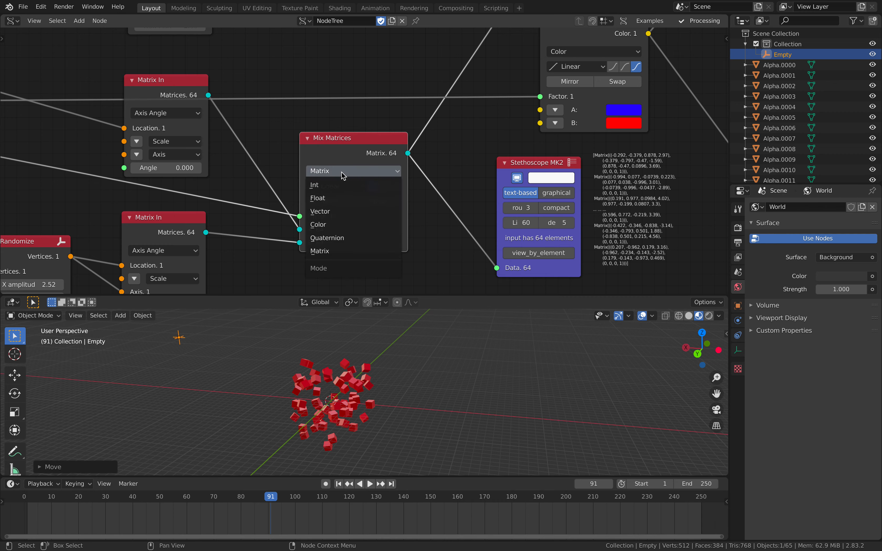
pyautogui.moveTo(370, 146); pyautogui.dragTo(366, 138)
pyautogui.click(348, 162)
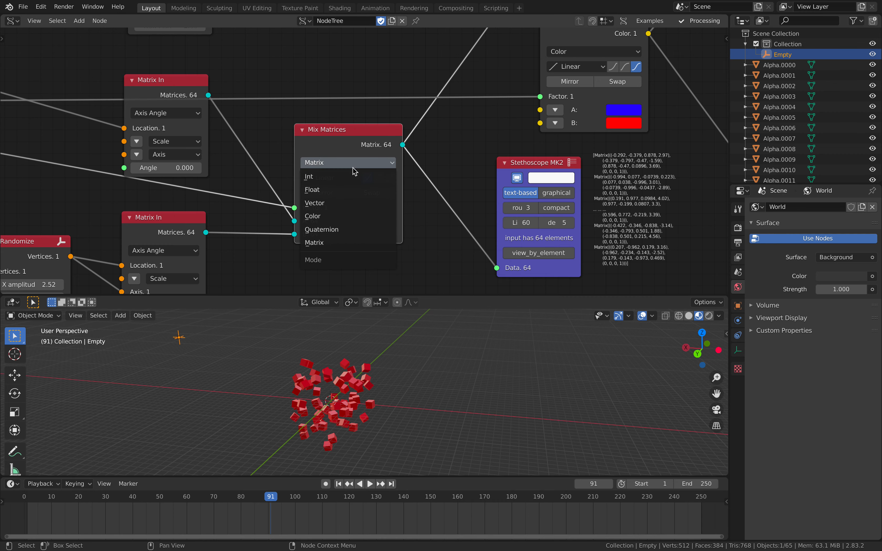
pyautogui.moveTo(424, 165); pyautogui.dragTo(379, 154, button='middle')
pyautogui.scroll(-8, 377, 156)
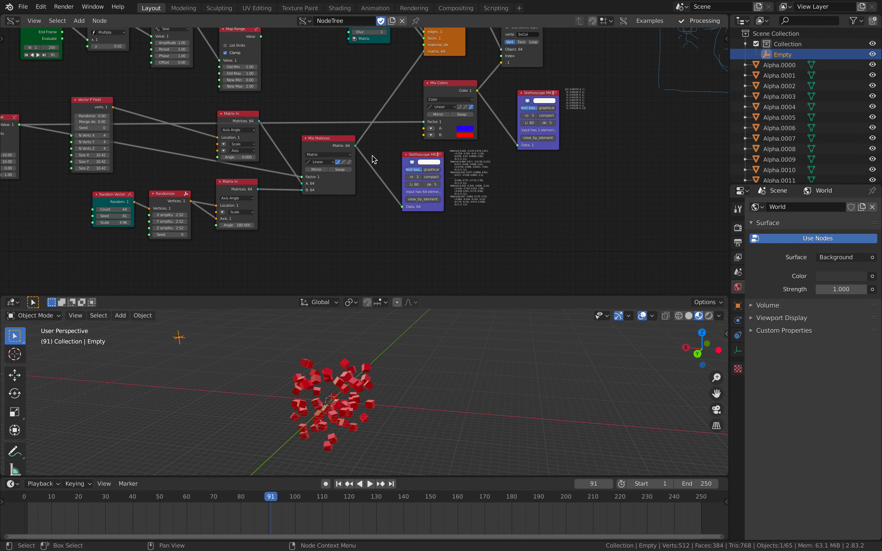
pyautogui.moveTo(326, 130); pyautogui.dragTo(425, 175, button='middle')
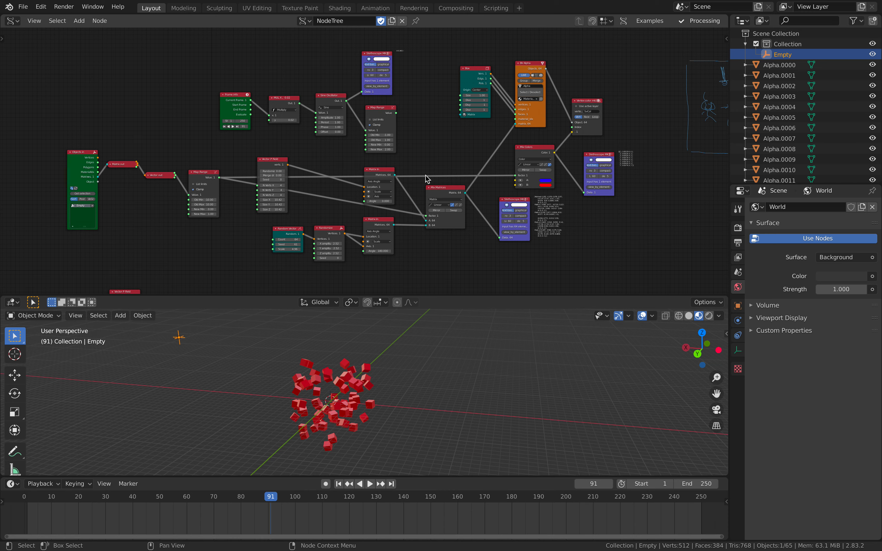